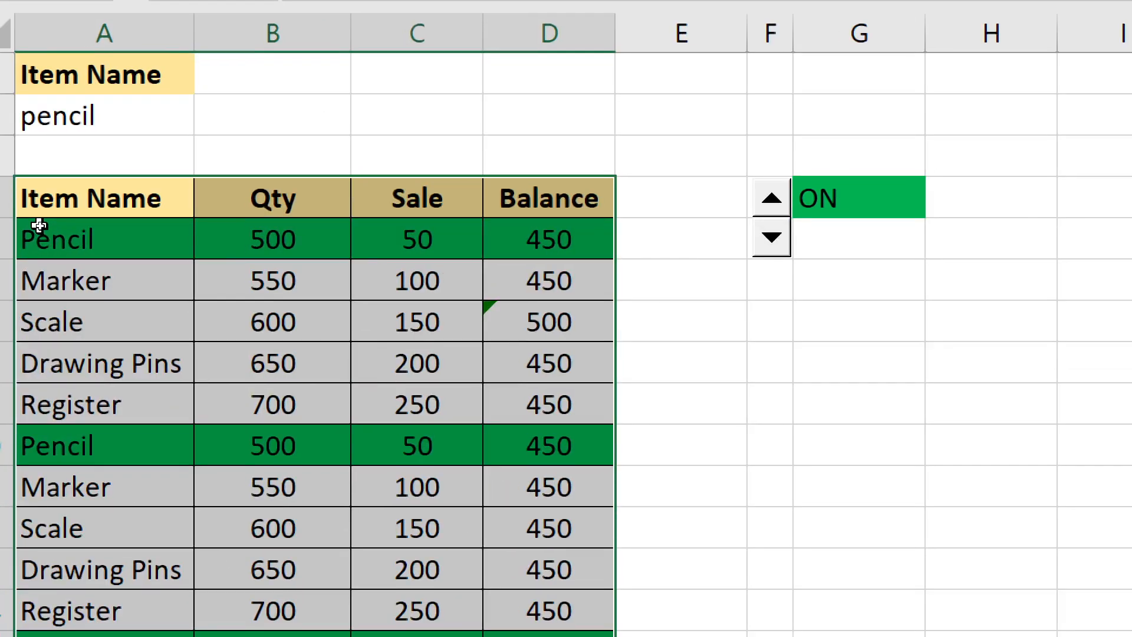
# - Change the search item in cell A2 to marker and check the Marker row in the table
pyautogui.click(45, 238)
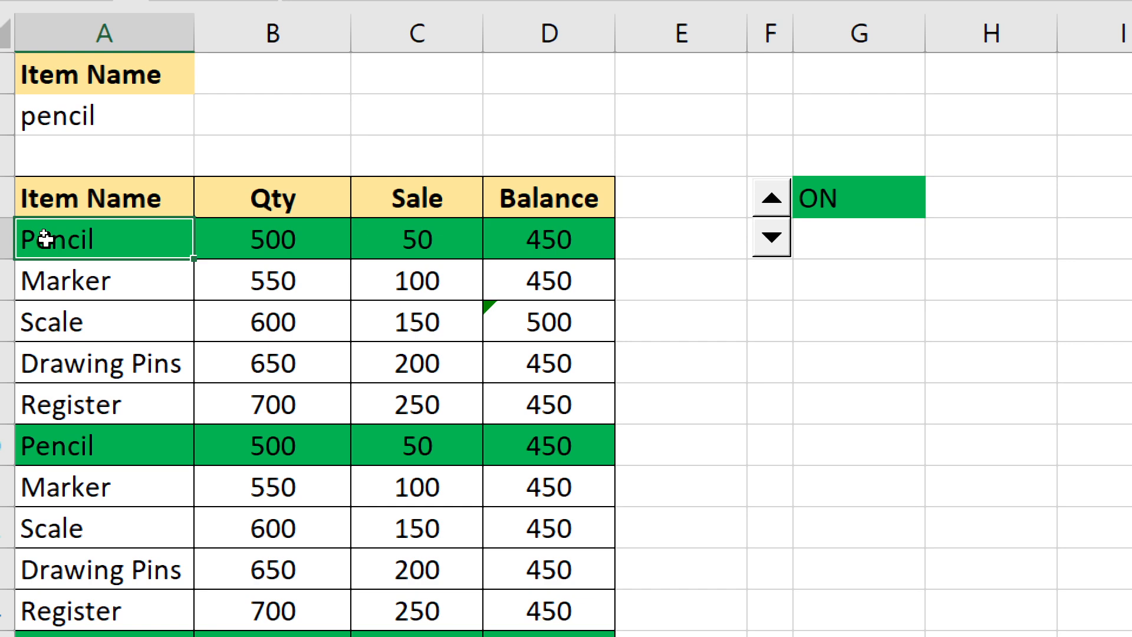
pyautogui.click(55, 278)
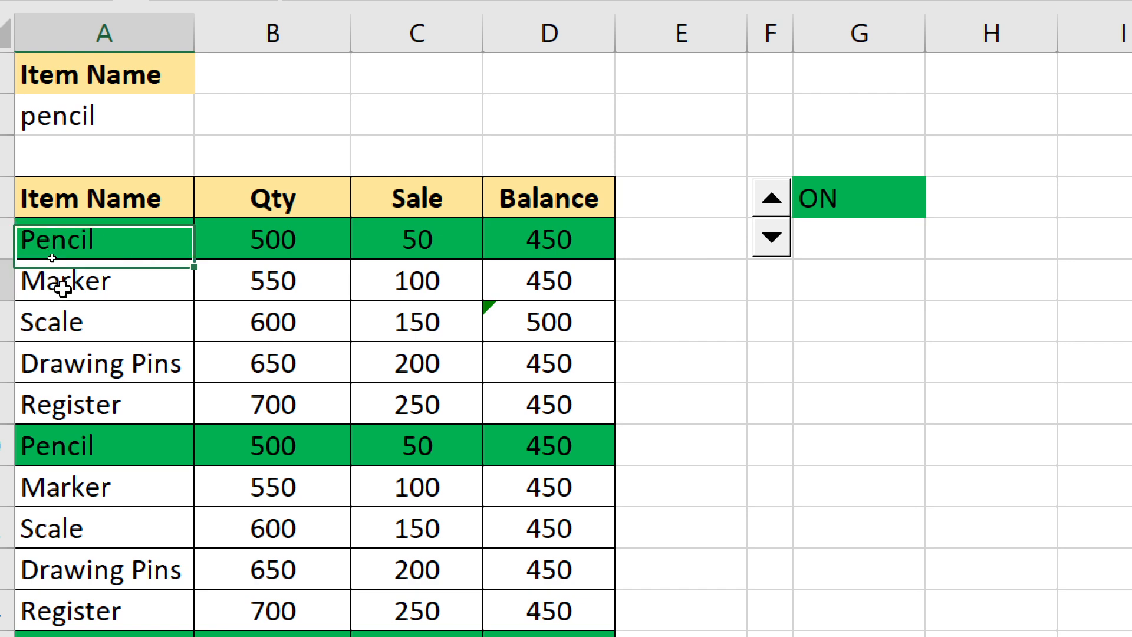
pyautogui.click(91, 116)
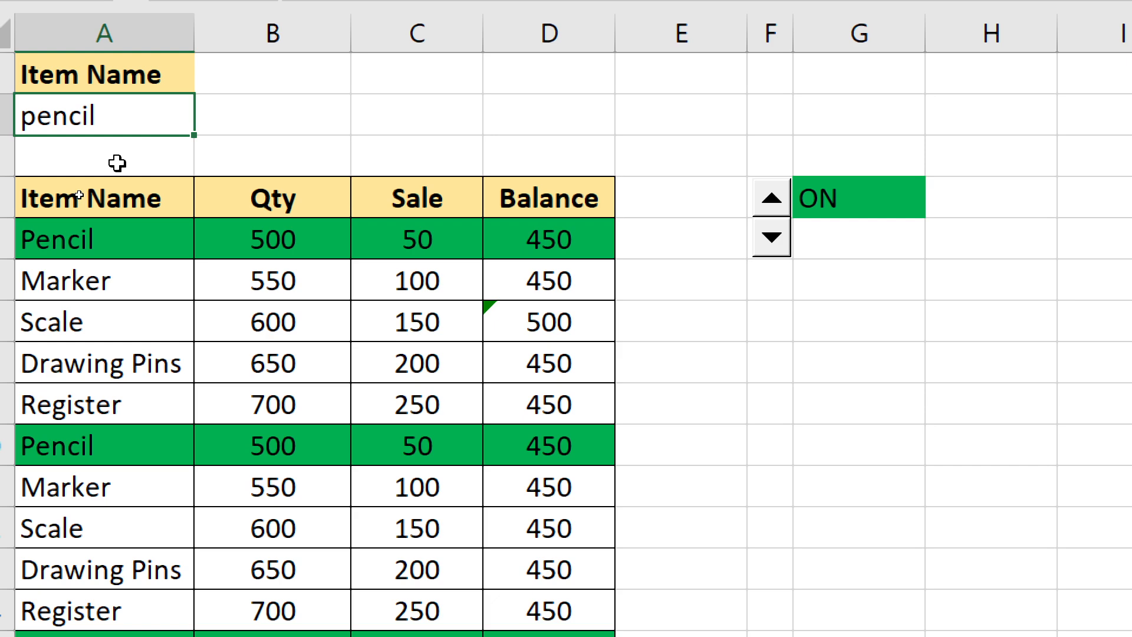
pyautogui.write('marker')
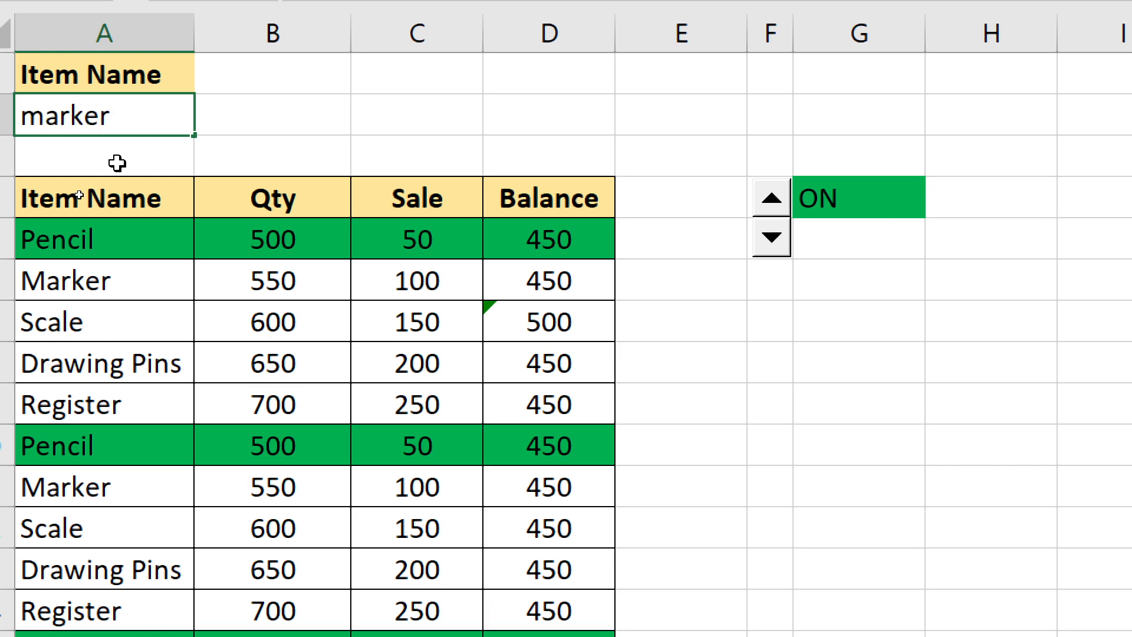
pyautogui.press('Return')
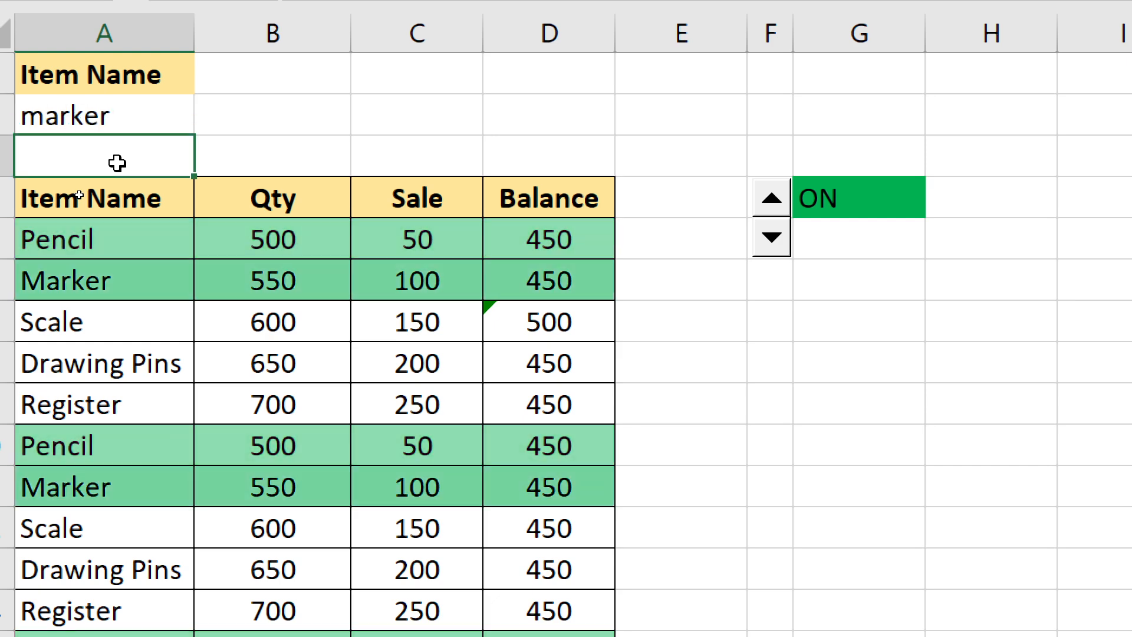
pyautogui.click(70, 287)
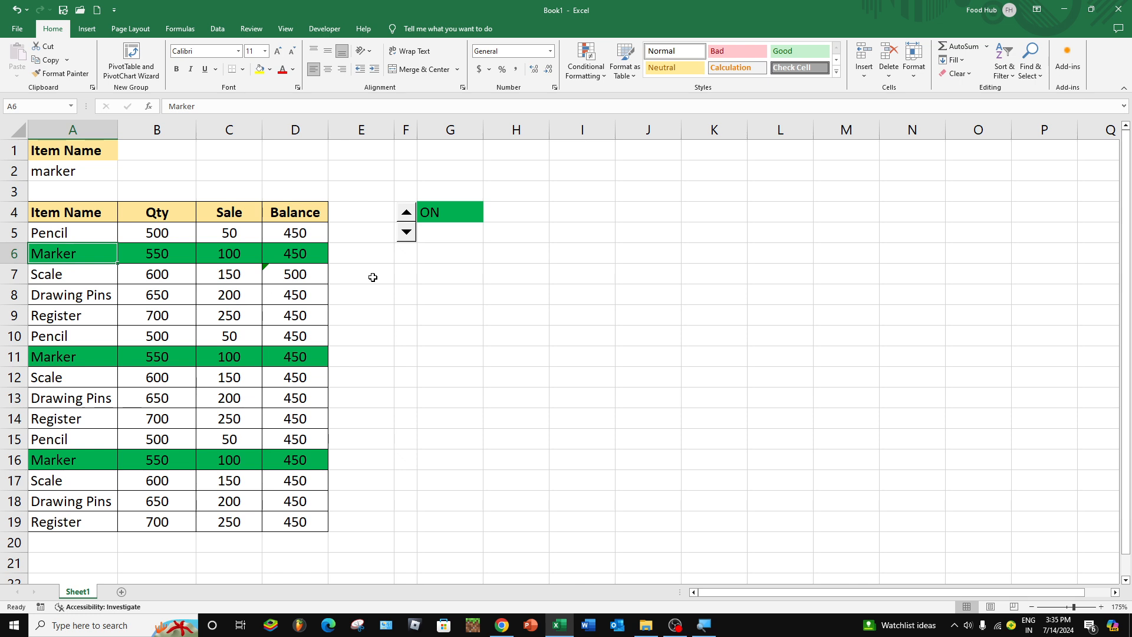
# - Switch the row highlighting OFF with the spin button beside the table and inspect the status cell G5 and the table
pyautogui.click(408, 214)
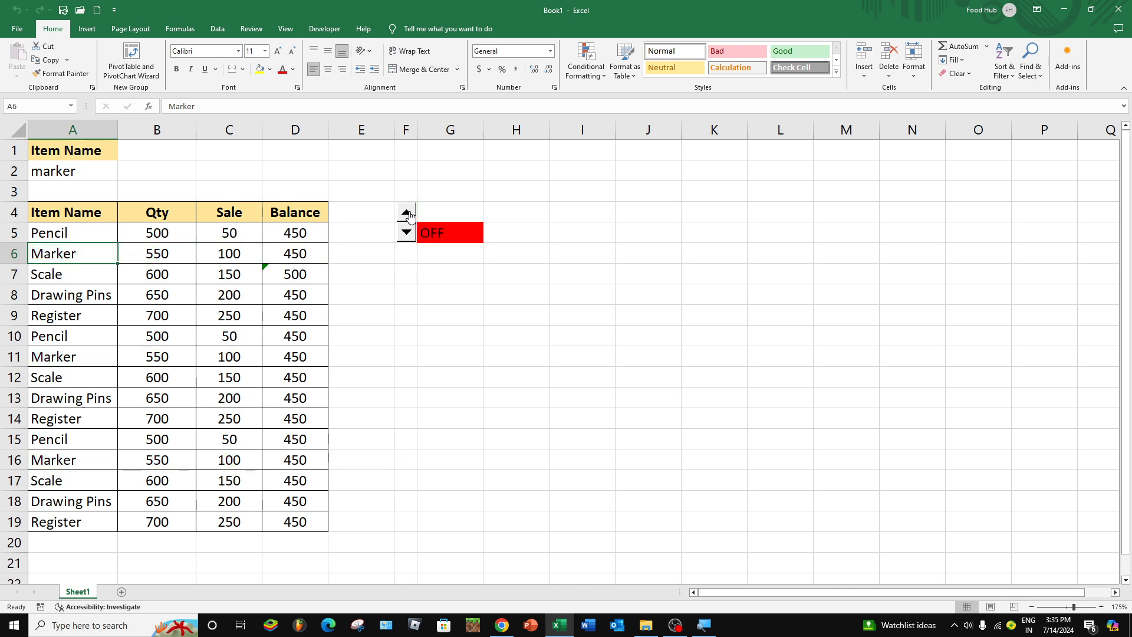
pyautogui.click(449, 234)
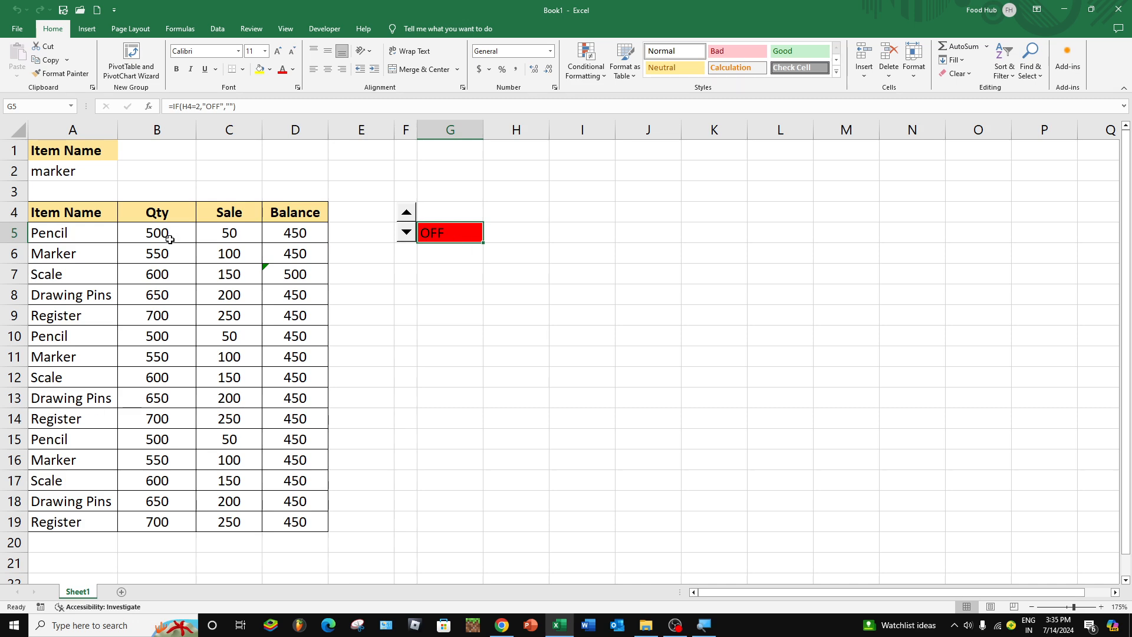
pyautogui.moveTo(62, 216); pyautogui.dragTo(287, 503)
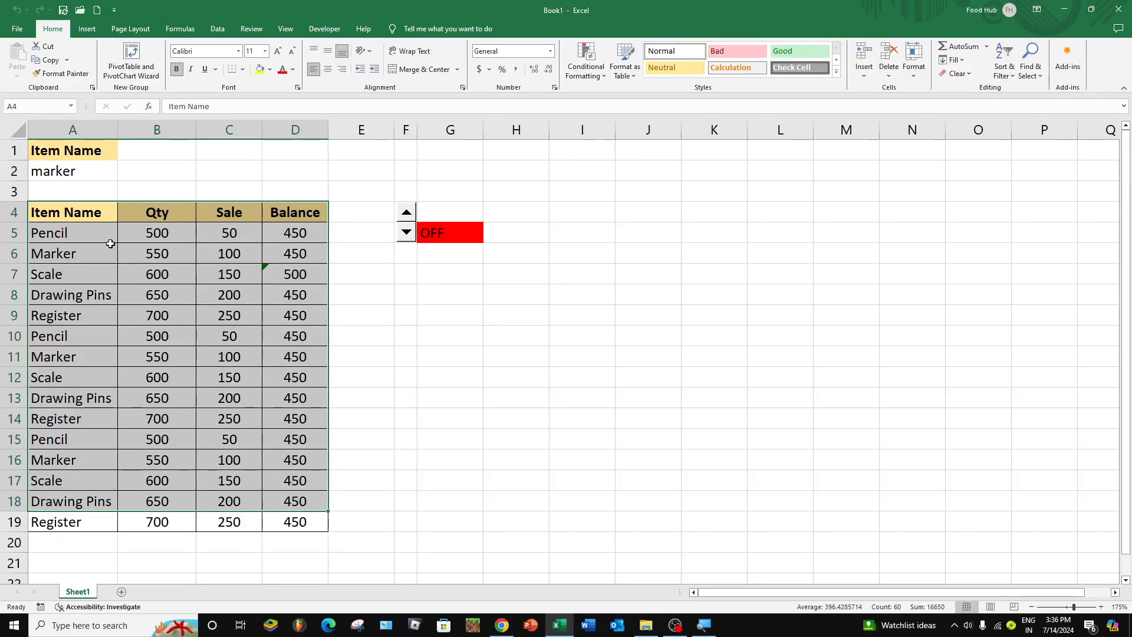
pyautogui.click(80, 239)
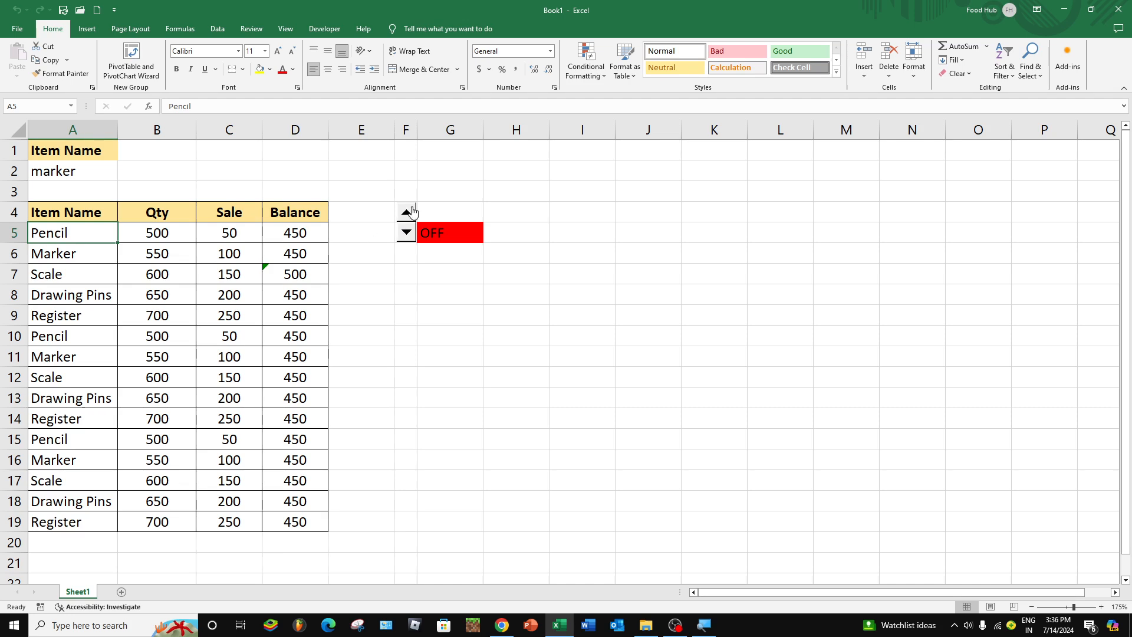
# - Toggle the row highlighting ON and back OFF with the spin button, inspecting status cell G4 and the table in between
pyautogui.click(407, 233)
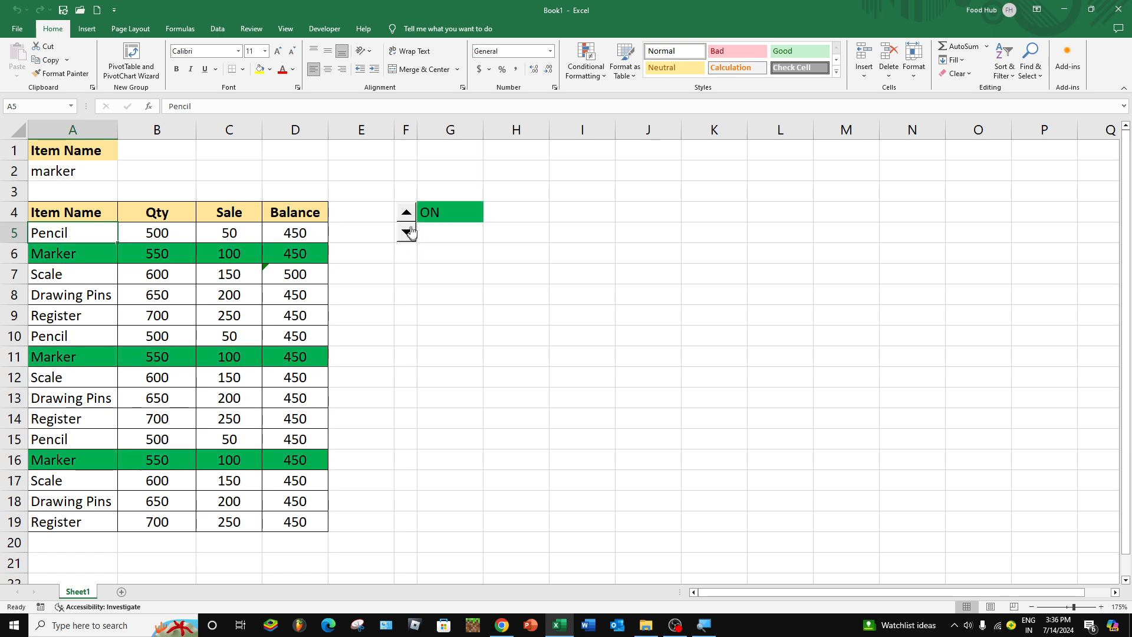
pyautogui.click(427, 213)
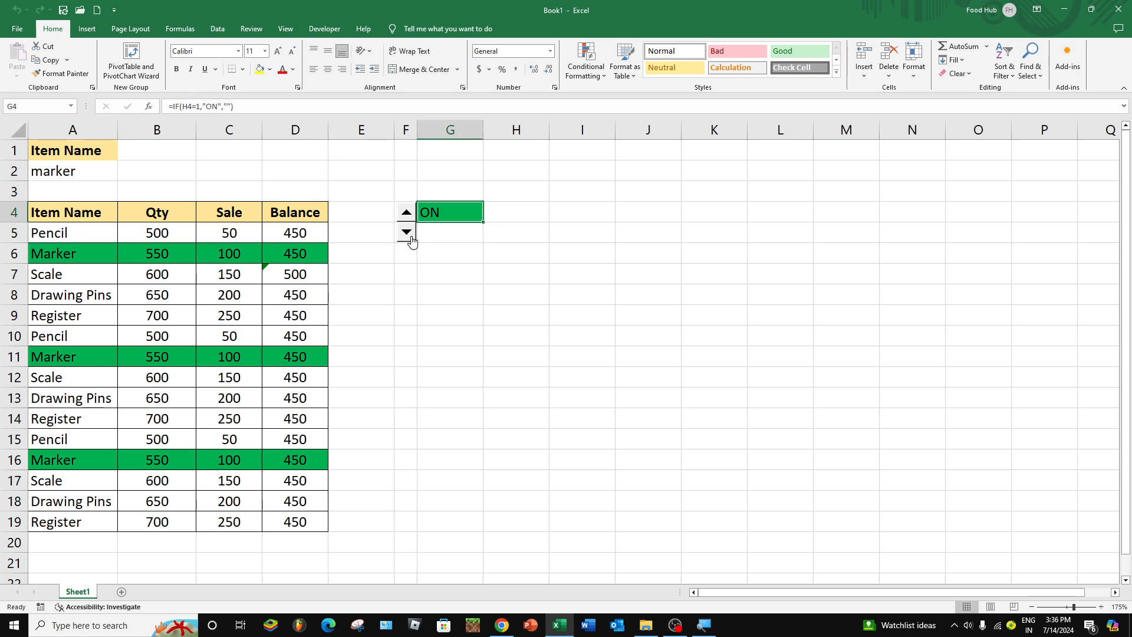
pyautogui.moveTo(73, 212); pyautogui.dragTo(299, 545)
pyautogui.click(91, 232)
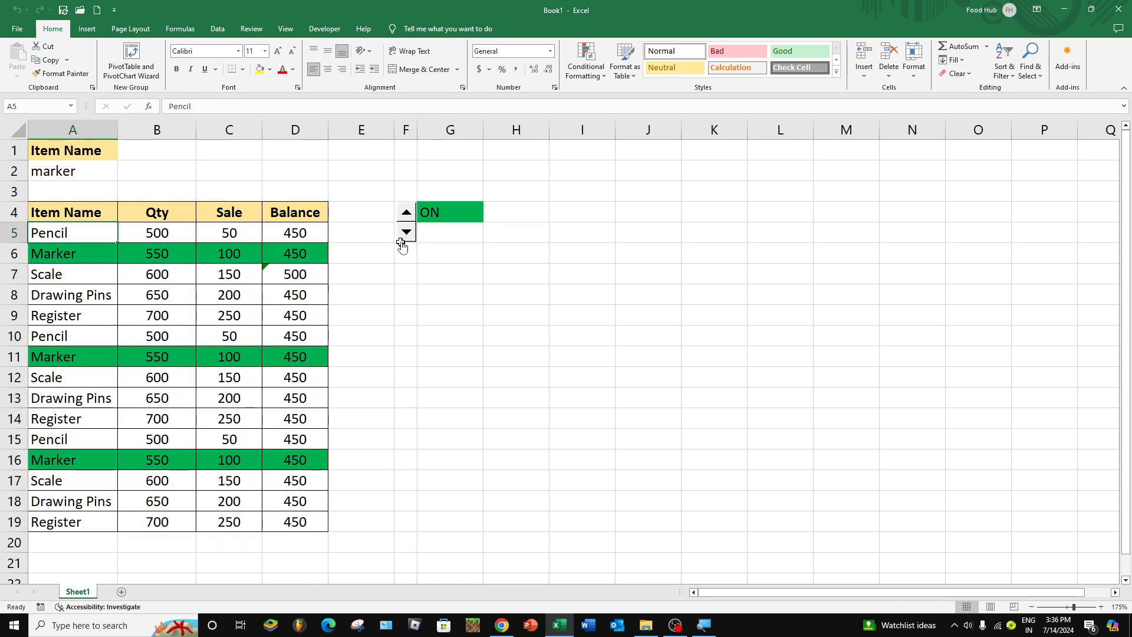
pyautogui.click(406, 213)
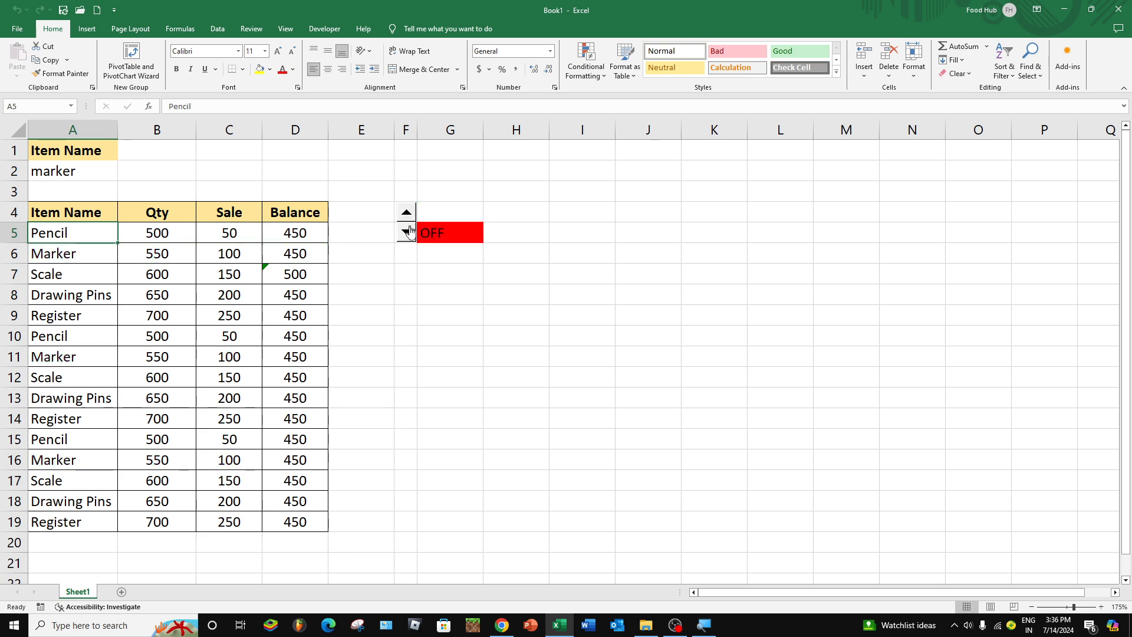
pyautogui.moveTo(92, 214); pyautogui.dragTo(307, 522)
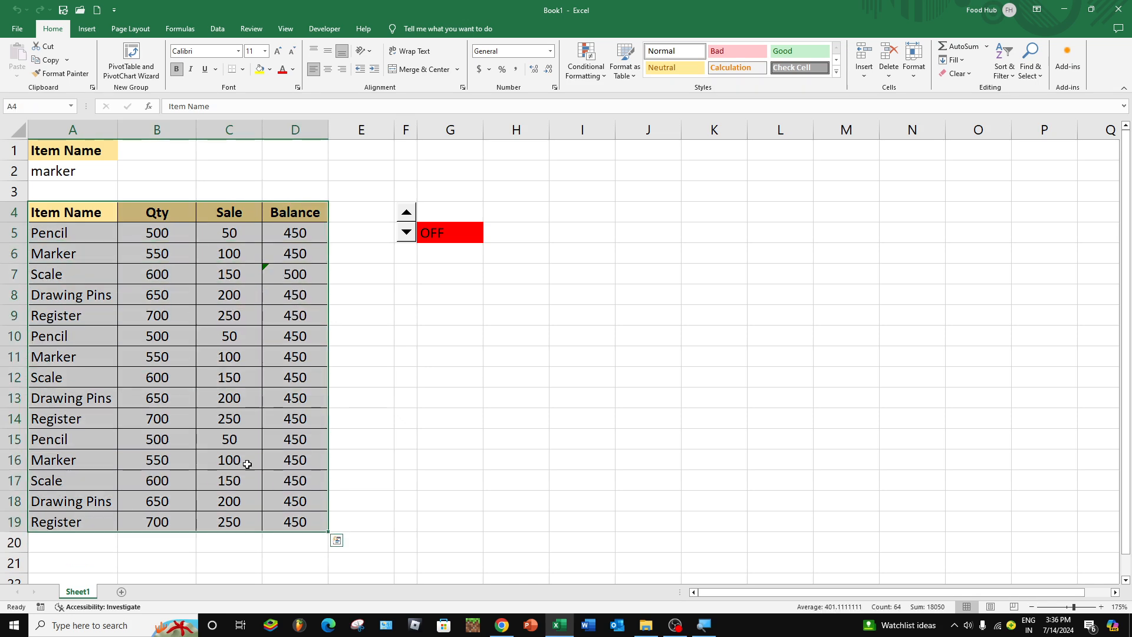
pyautogui.click(78, 235)
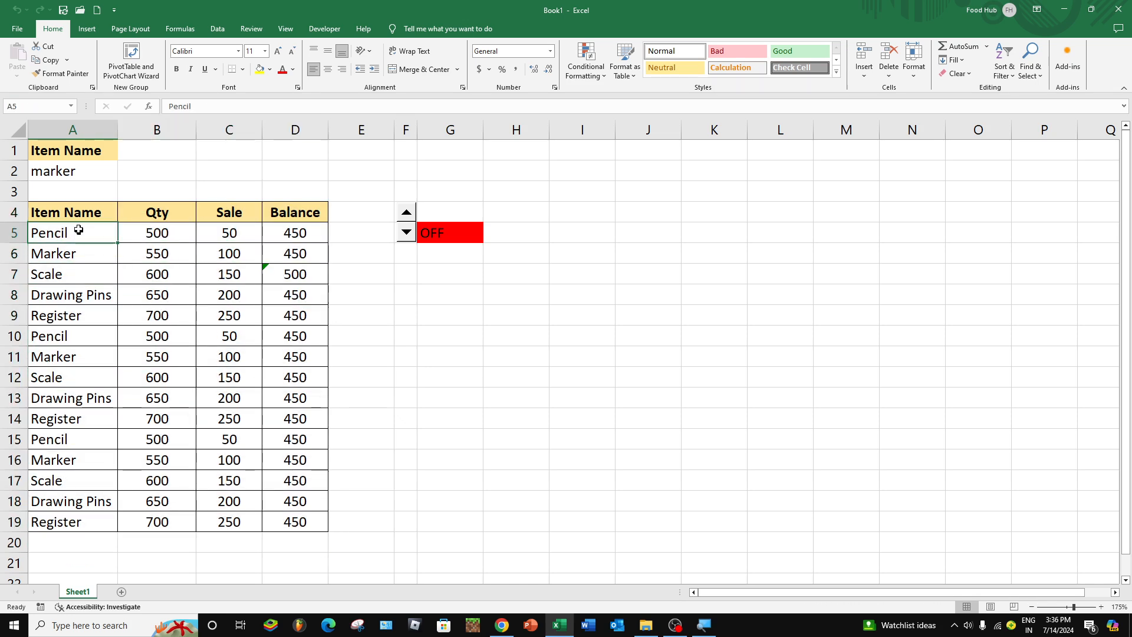
pyautogui.moveTo(89, 213); pyautogui.dragTo(291, 517)
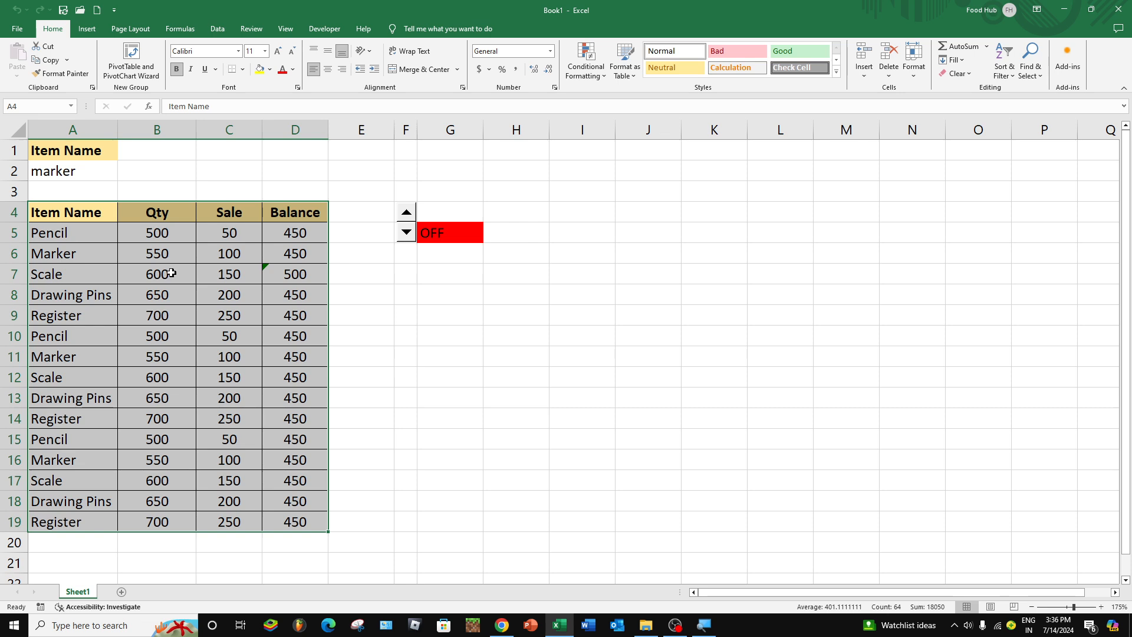
pyautogui.moveTo(61, 212); pyautogui.dragTo(300, 523)
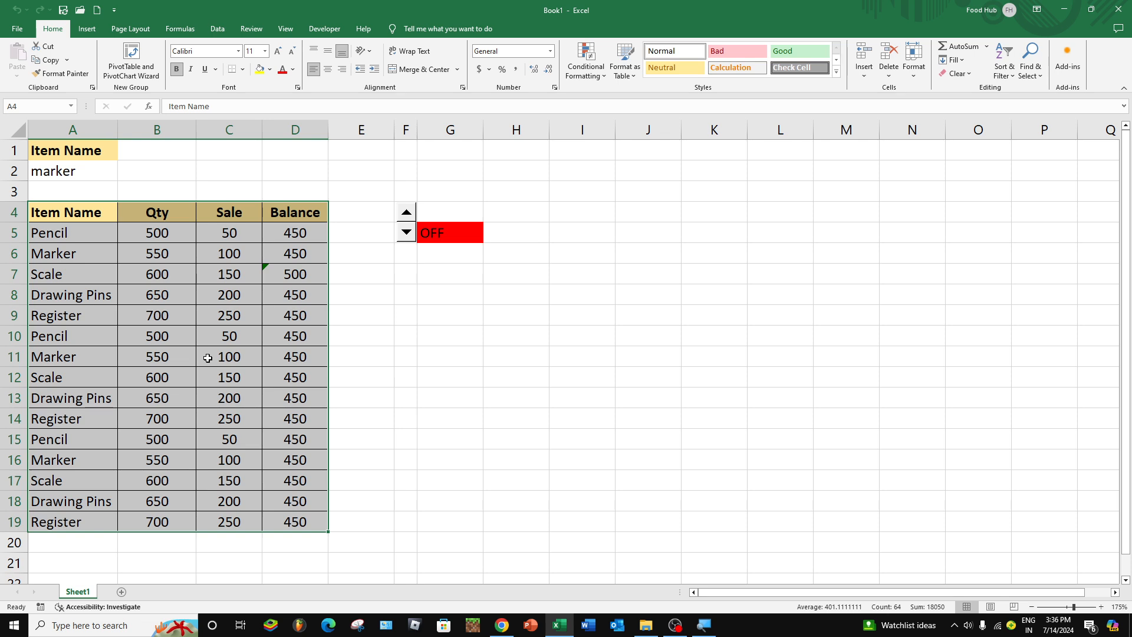
pyautogui.click(239, 287)
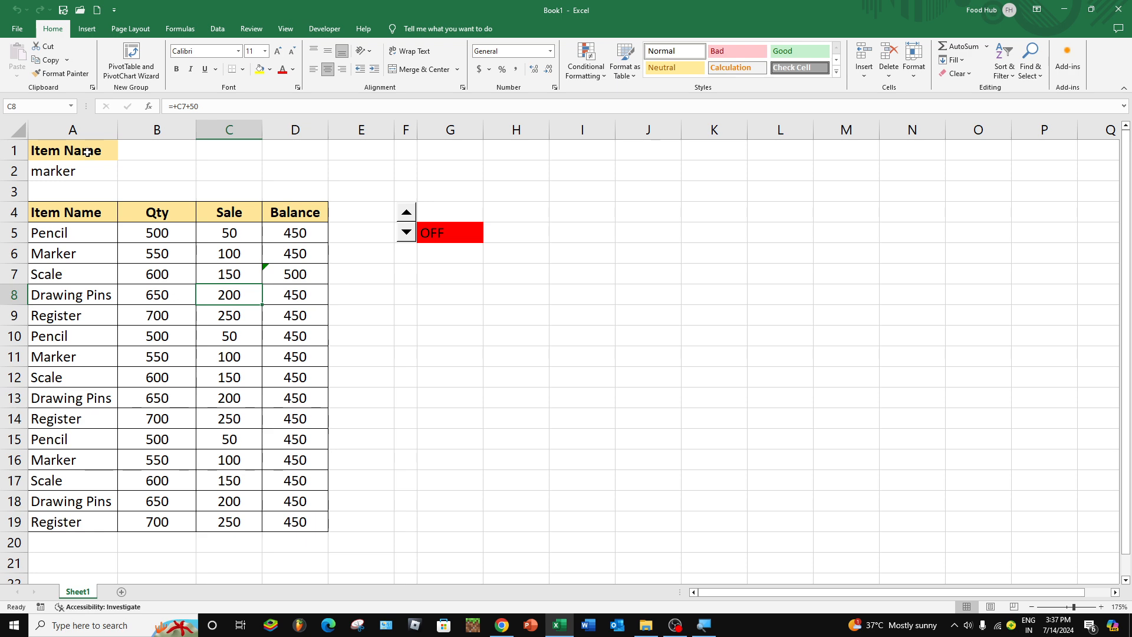
# - Copy the range A1:D19 into cell A1 of a new sheet and fit column A's width to its contents
pyautogui.moveTo(113, 152); pyautogui.dragTo(316, 524)
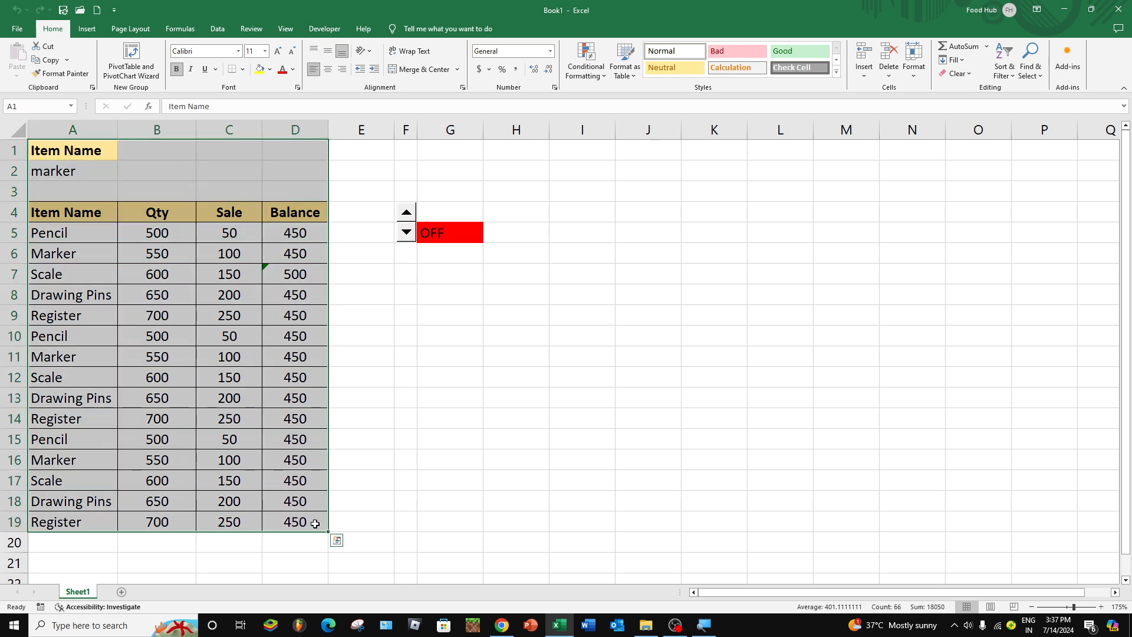
pyautogui.hotkey('ctrl', 'c')
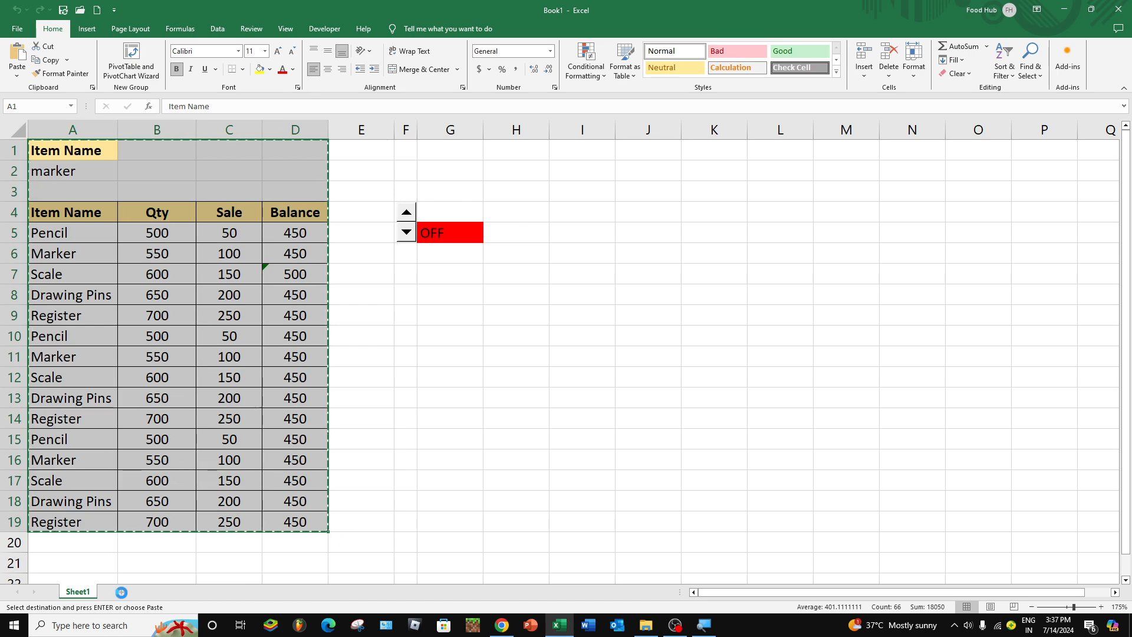
pyautogui.click(121, 592)
pyautogui.hotkey('ctrl', 'v')
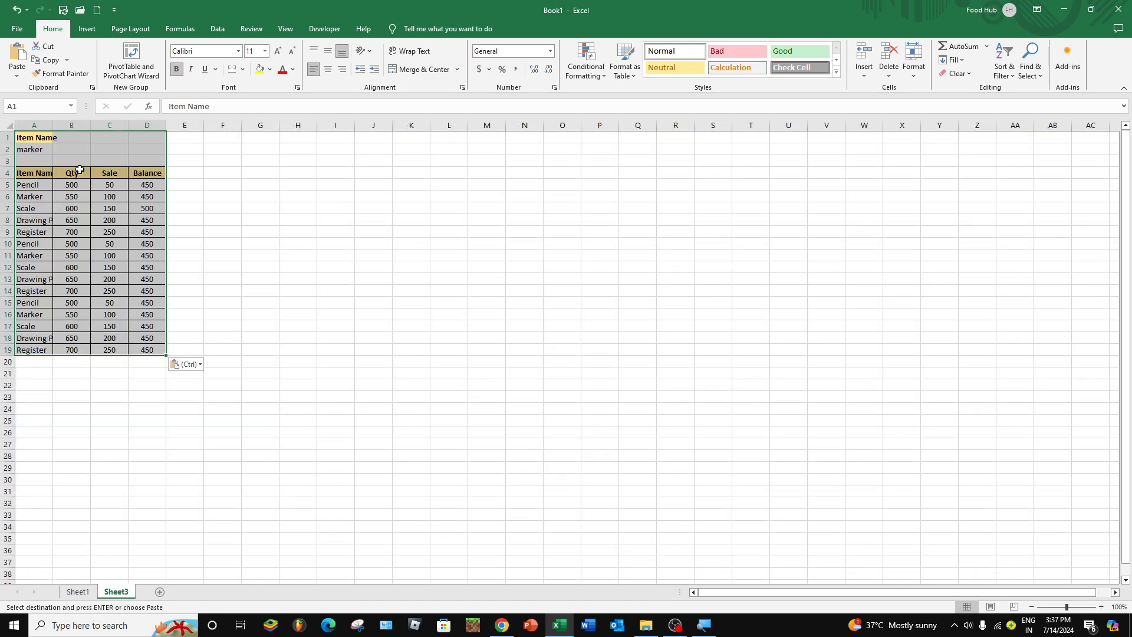
pyautogui.keyDown('ctrl'); pyautogui.scroll(5, 96, 248); pyautogui.keyUp('ctrl')
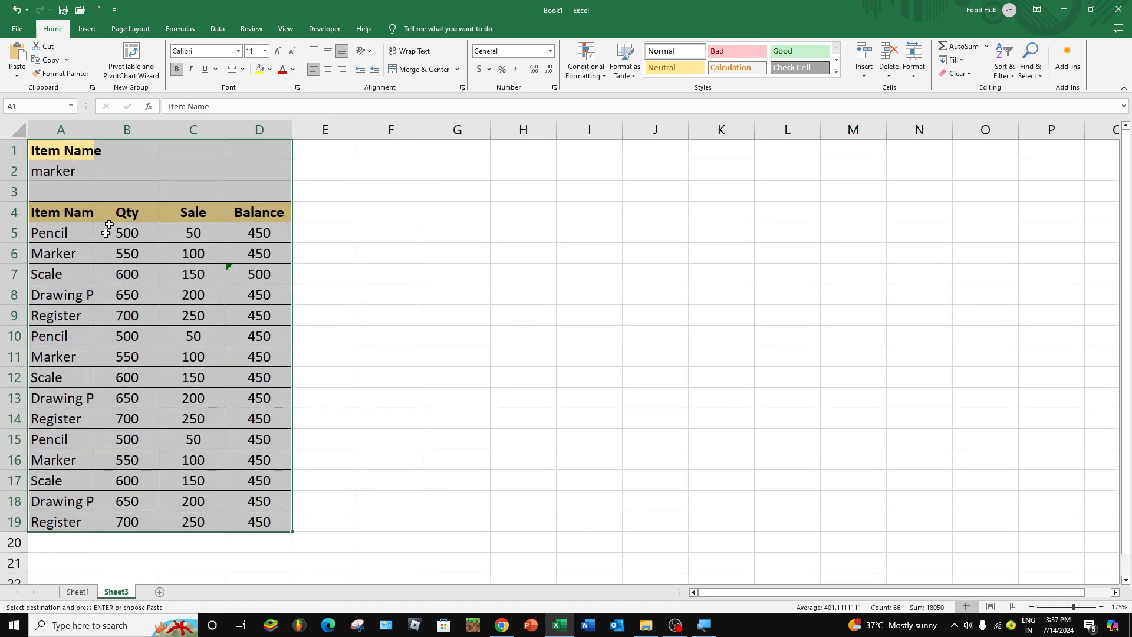
pyautogui.doubleClick(94, 130)
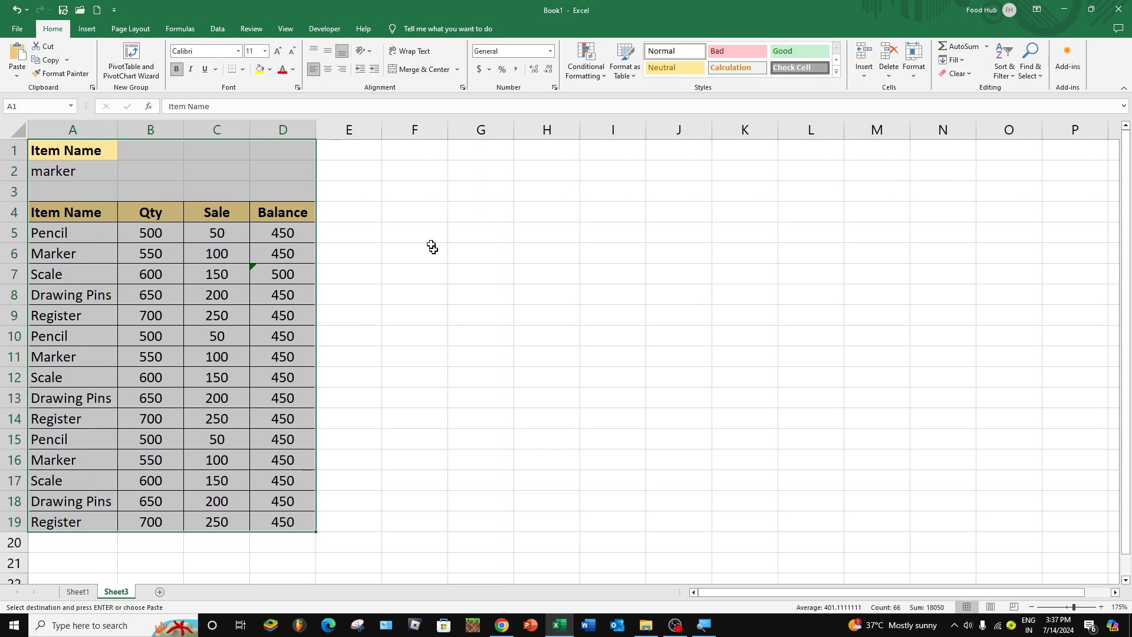
pyautogui.click(413, 229)
pyautogui.click(421, 215)
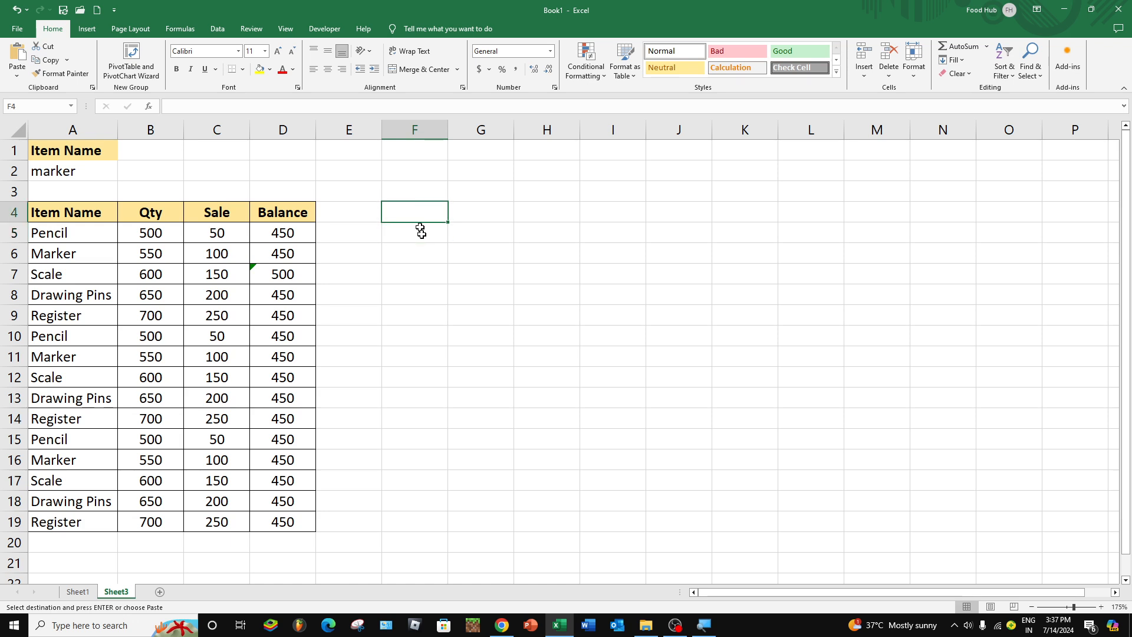
pyautogui.click(421, 234)
pyautogui.click(416, 214)
pyautogui.click(405, 237)
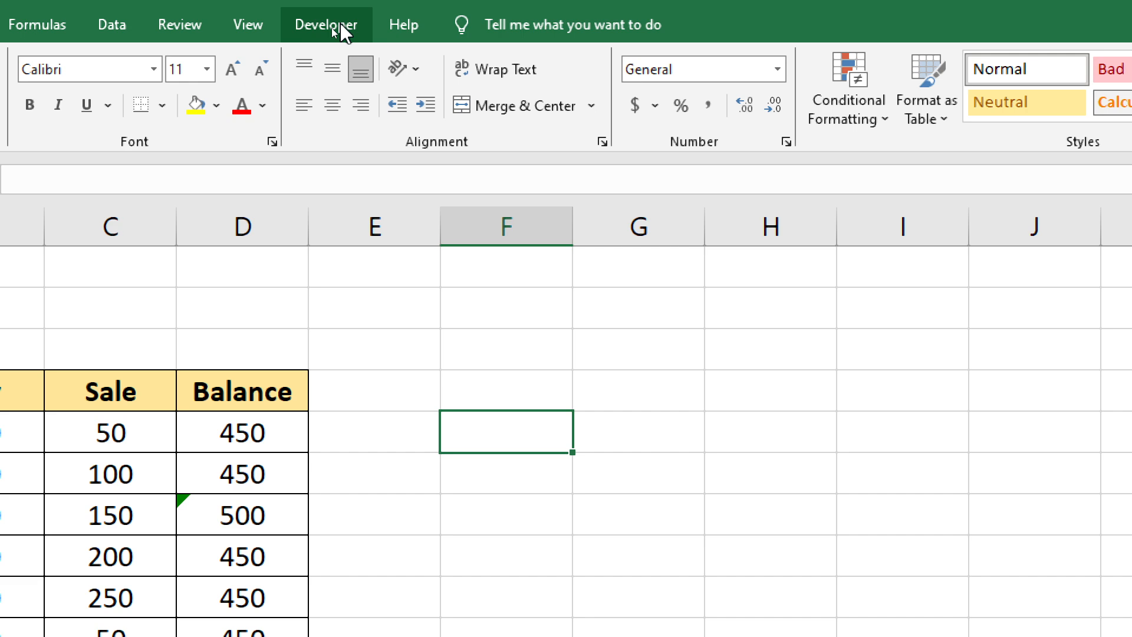
# - Make sure the Developer tab is enabled in the ribbon customization options and confirm
pyautogui.rightClick(247, 17)
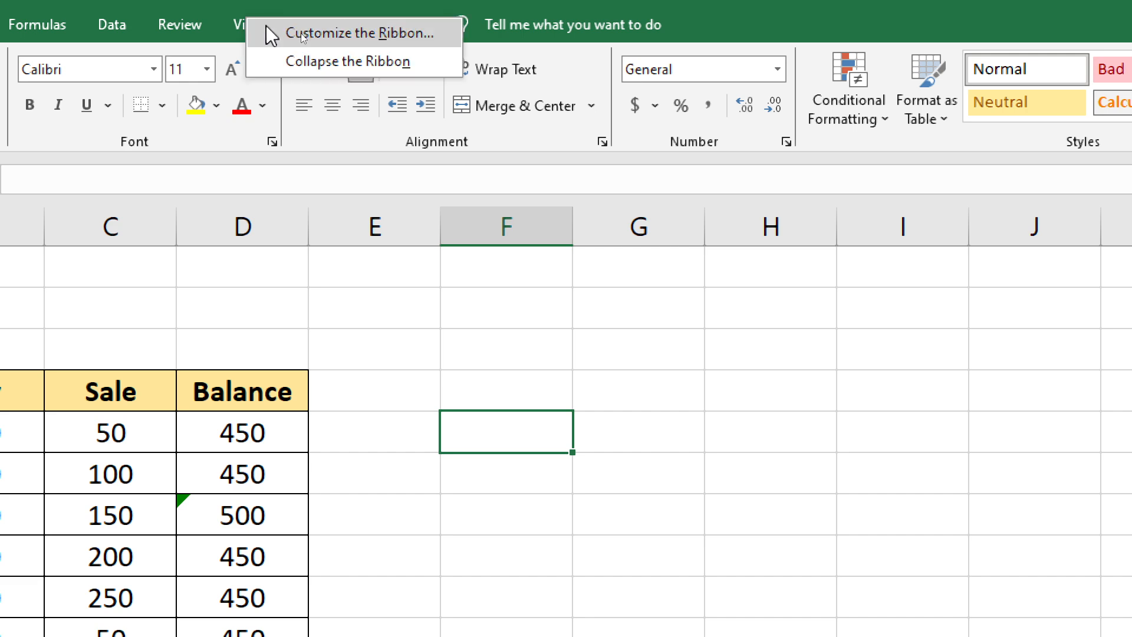
pyautogui.click(402, 32)
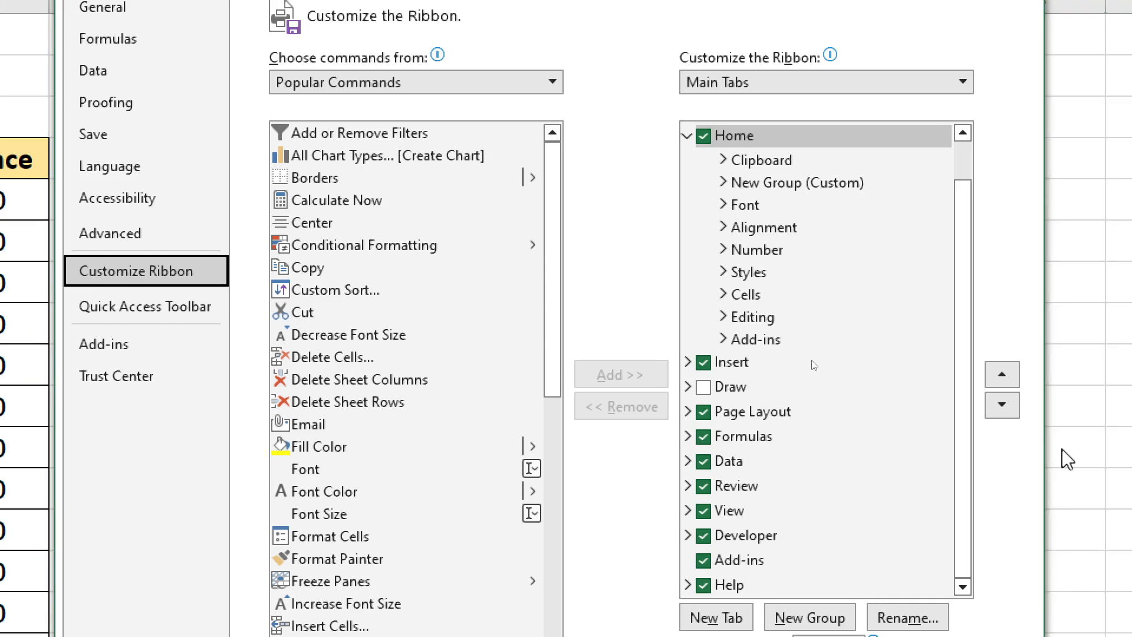
pyautogui.click(700, 538)
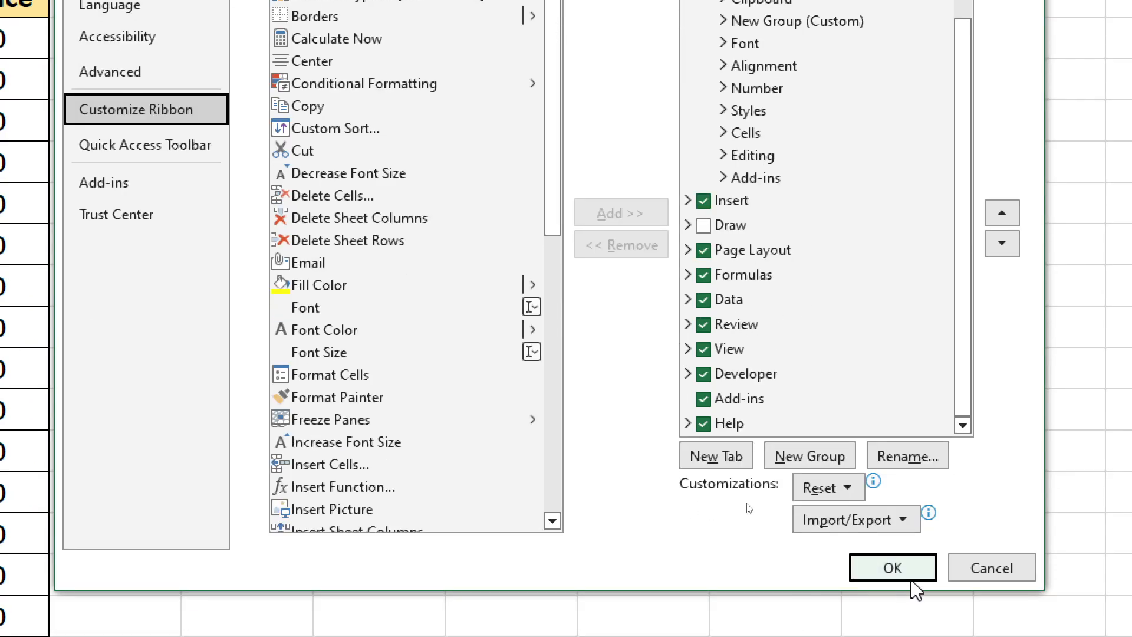
pyautogui.click(908, 575)
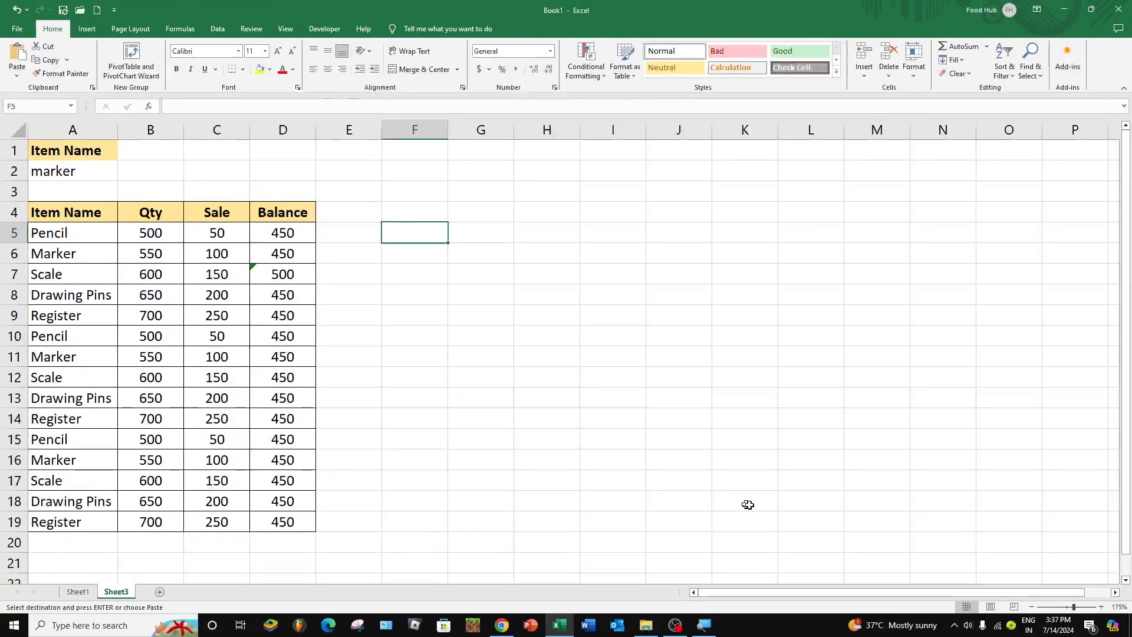
# - Draw a small Spin Button form control in column F, covering about the height of rows 2 and 3
pyautogui.click(323, 29)
pyautogui.scroll(1, 322, 32)
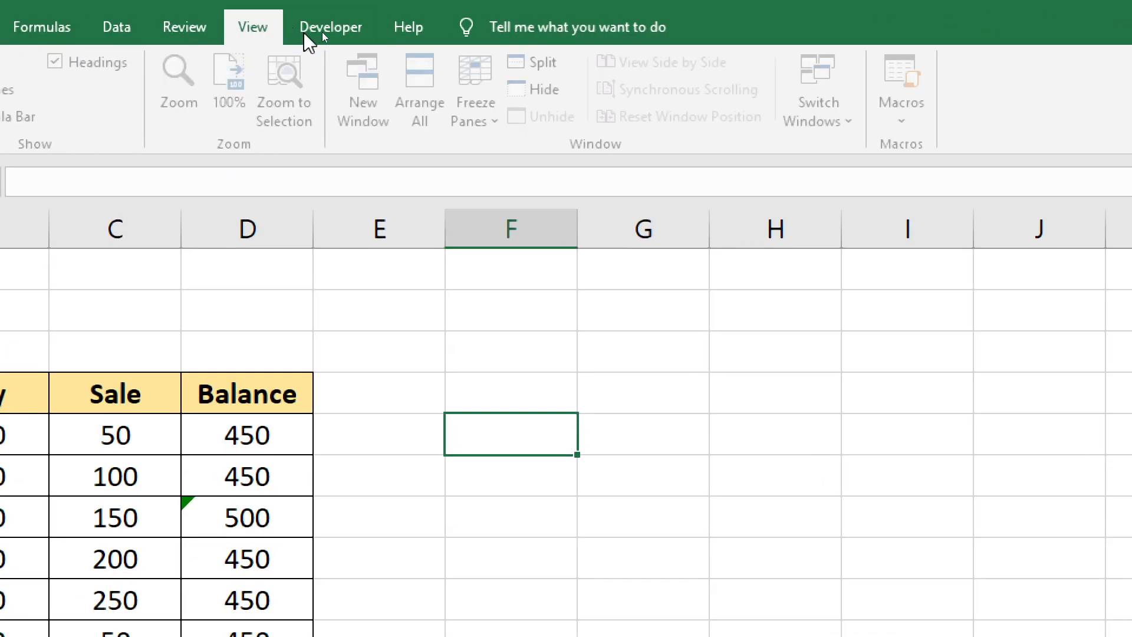
pyautogui.scroll(-1, 328, 34)
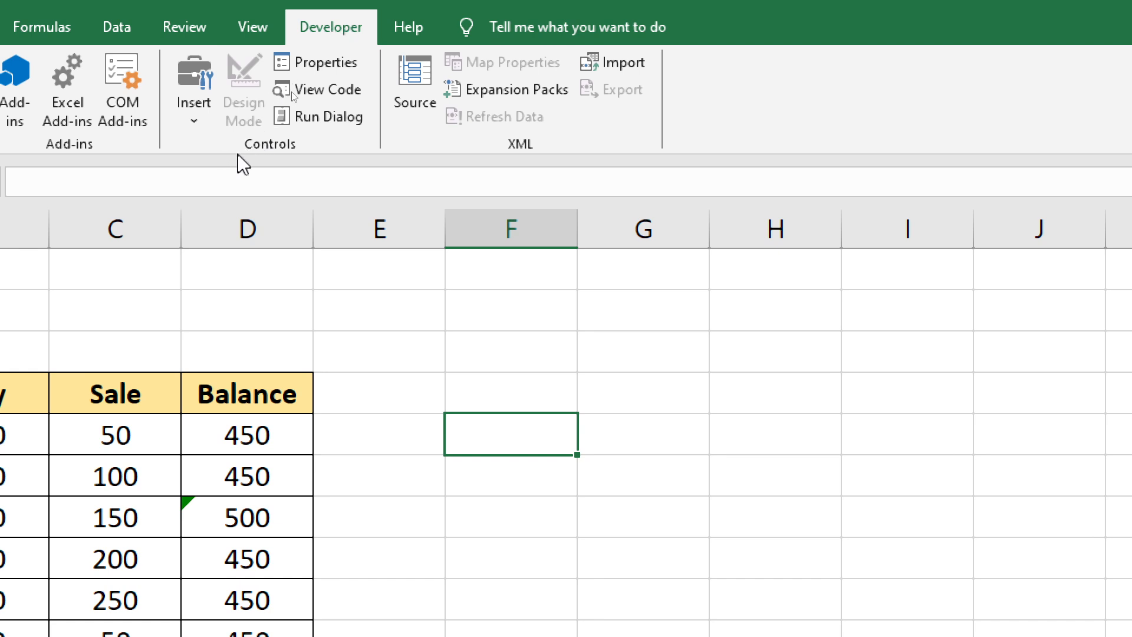
pyautogui.click(195, 117)
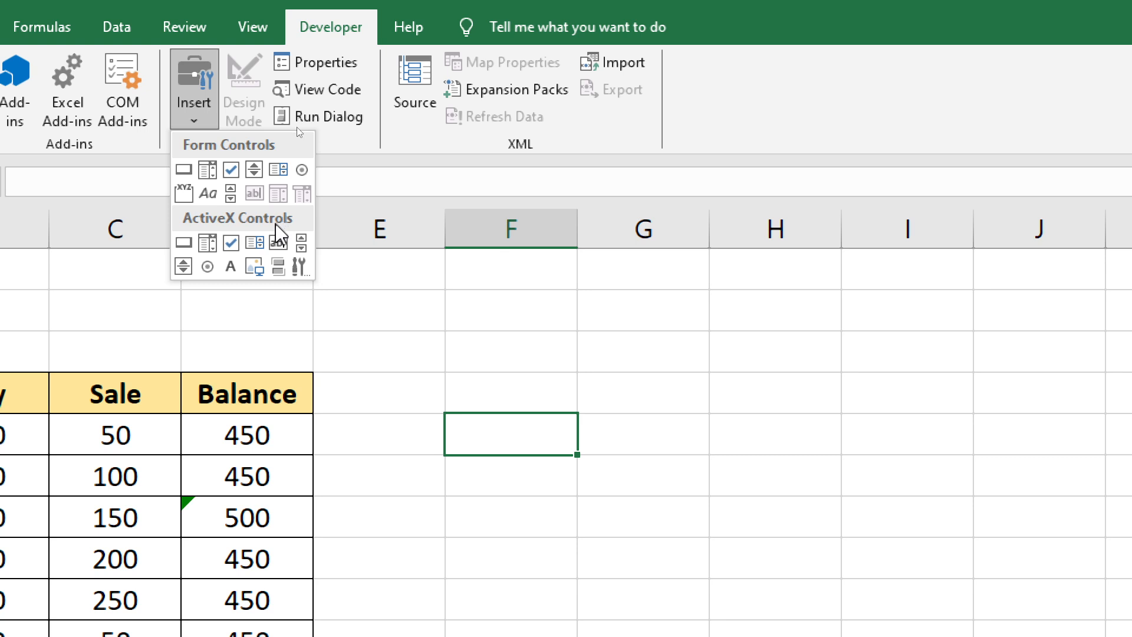
pyautogui.click(253, 172)
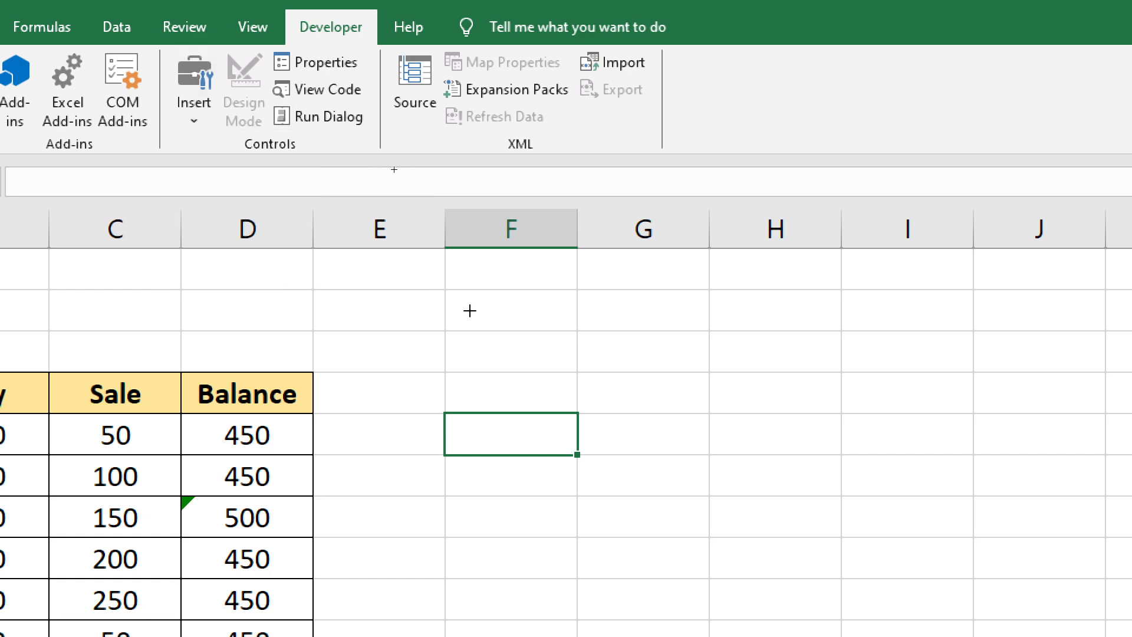
pyautogui.moveTo(466, 295); pyautogui.dragTo(500, 368)
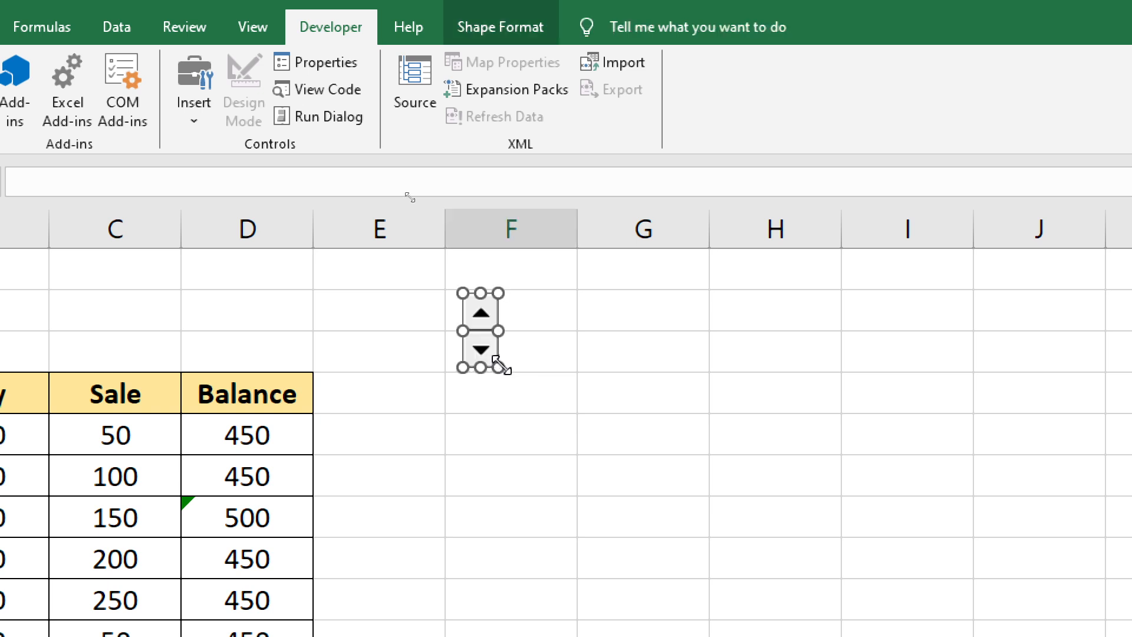
# - Move the spin button into column F beside rows 5 and 6, and narrow column F to about the button's width
pyautogui.rightClick(481, 311)
pyautogui.moveTo(483, 313); pyautogui.dragTo(462, 429)
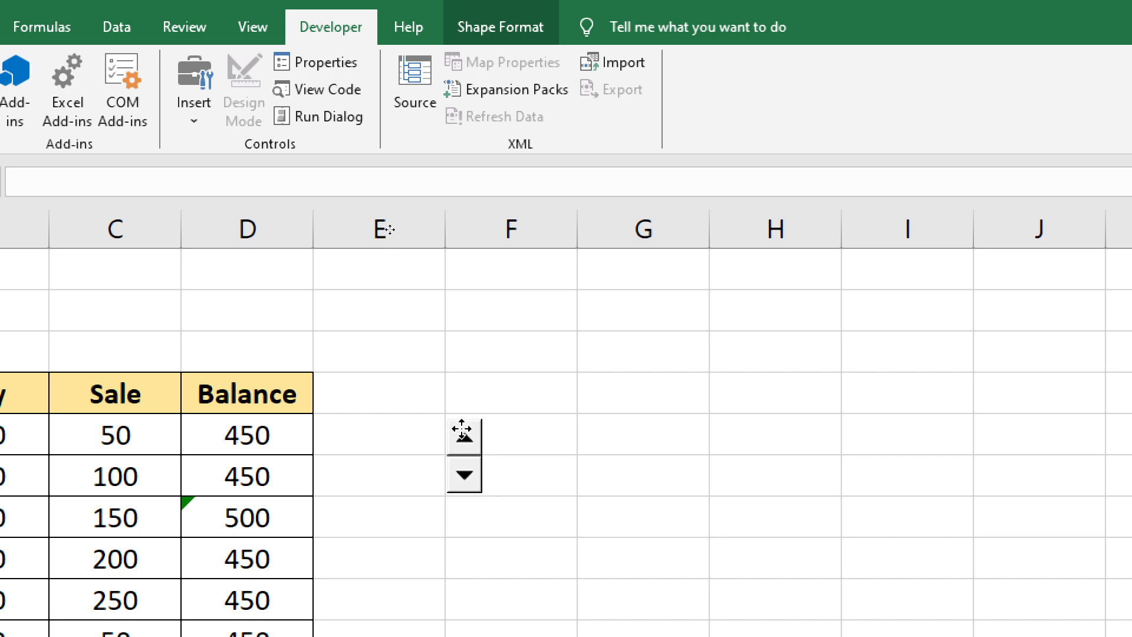
pyautogui.click(565, 354)
pyautogui.moveTo(576, 234); pyautogui.dragTo(484, 236)
pyautogui.click(560, 437)
pyautogui.click(582, 495)
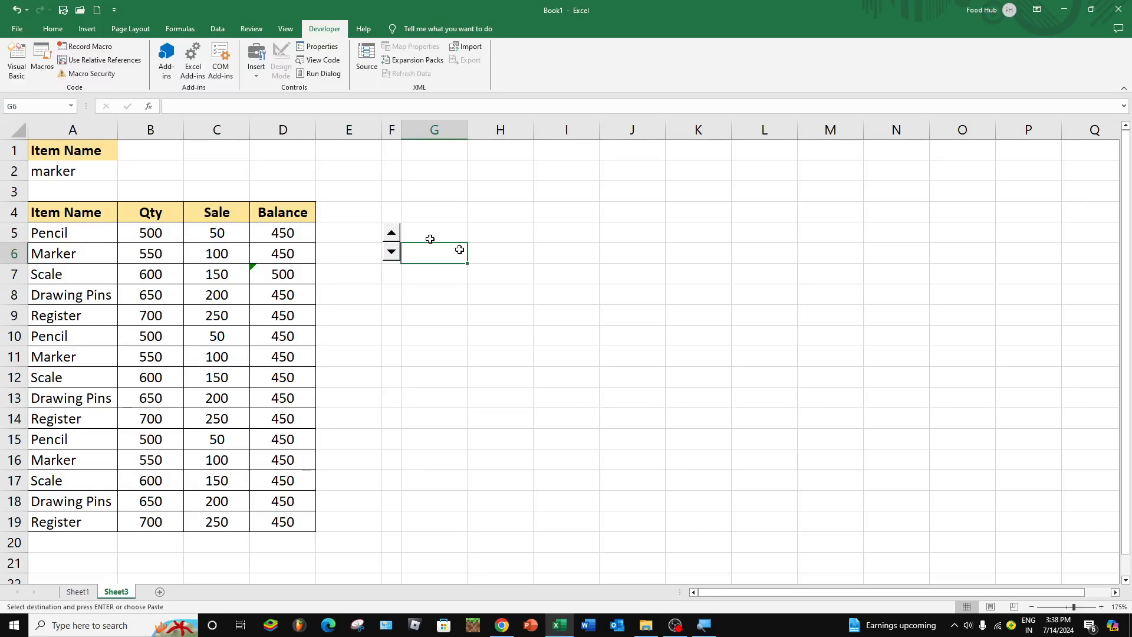
pyautogui.click(619, 471)
pyautogui.click(443, 231)
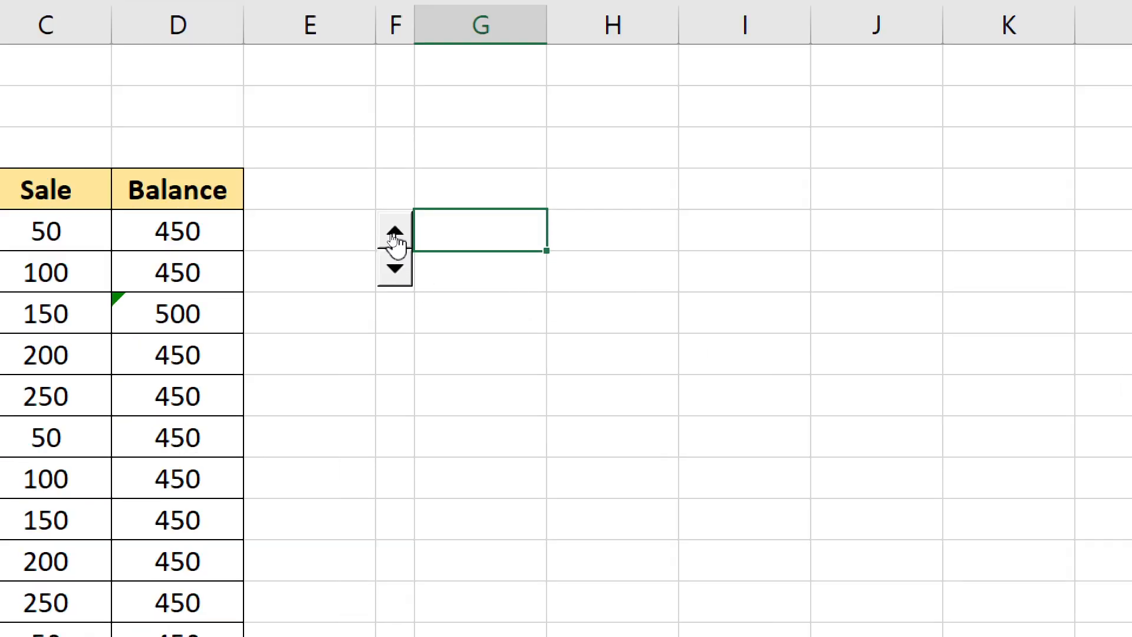
# - Open the spin button's Format Control settings and link the control to cell H5
pyautogui.rightClick(396, 239)
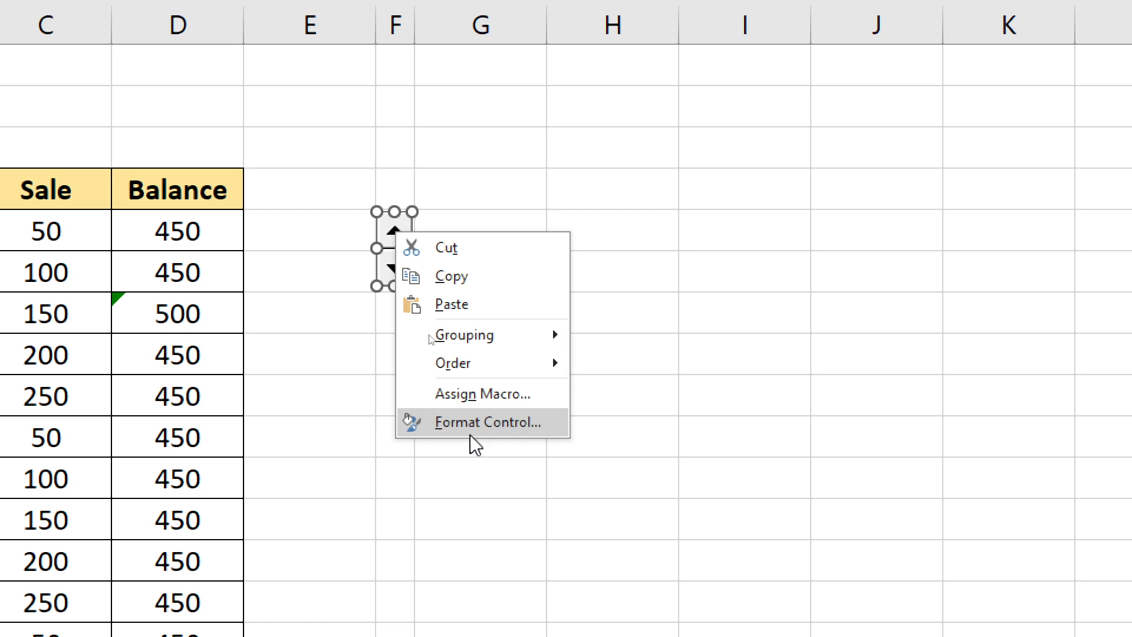
pyautogui.click(495, 427)
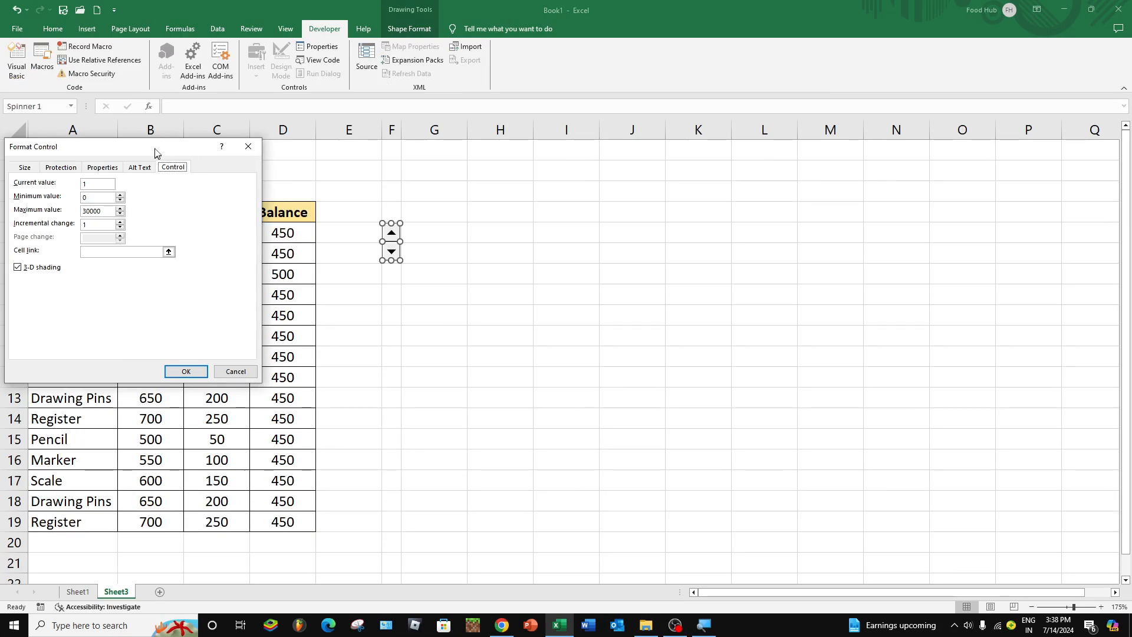
pyautogui.moveTo(156, 149); pyautogui.dragTo(503, 307)
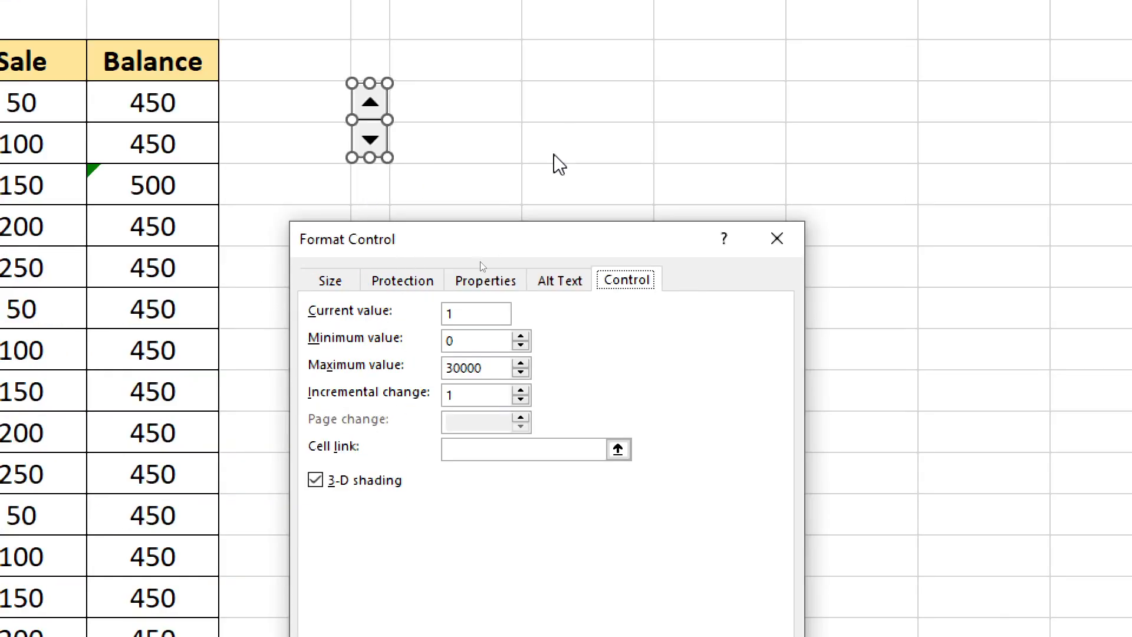
pyautogui.click(504, 453)
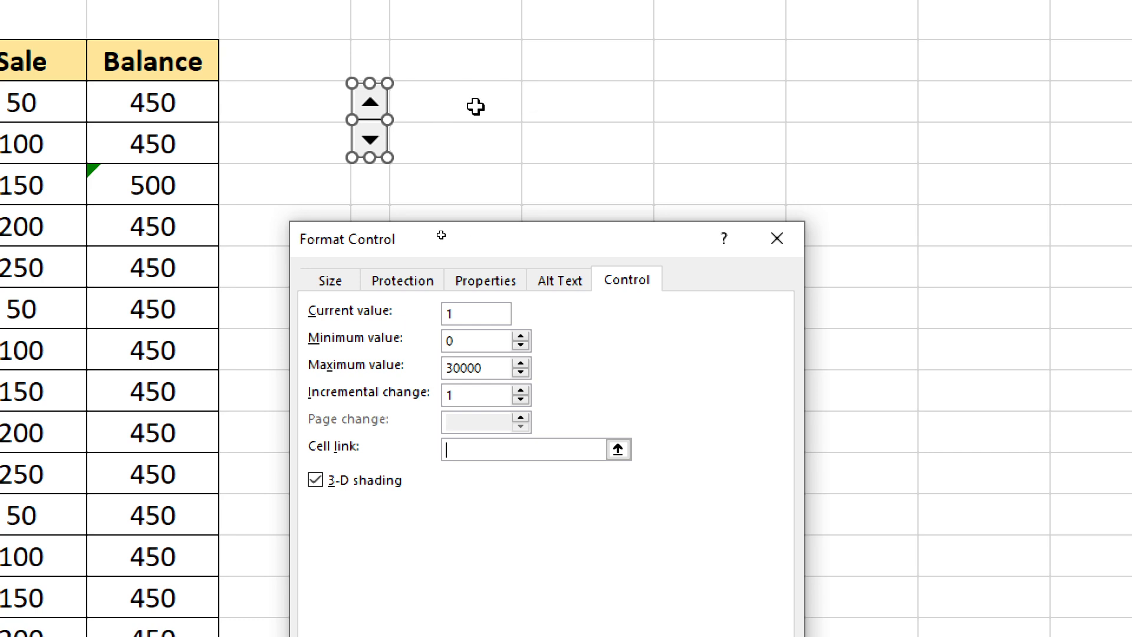
pyautogui.click(572, 102)
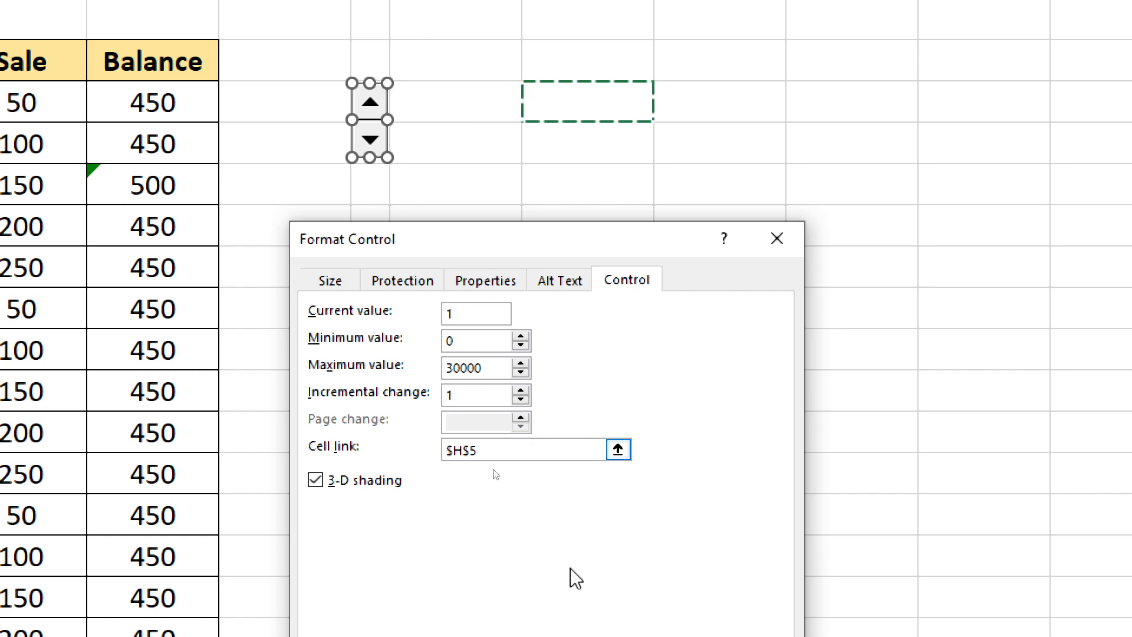
# - Set the spin button's minimum value to 1 and maximum value to 2, and confirm the control settings
pyautogui.doubleClick(465, 341)
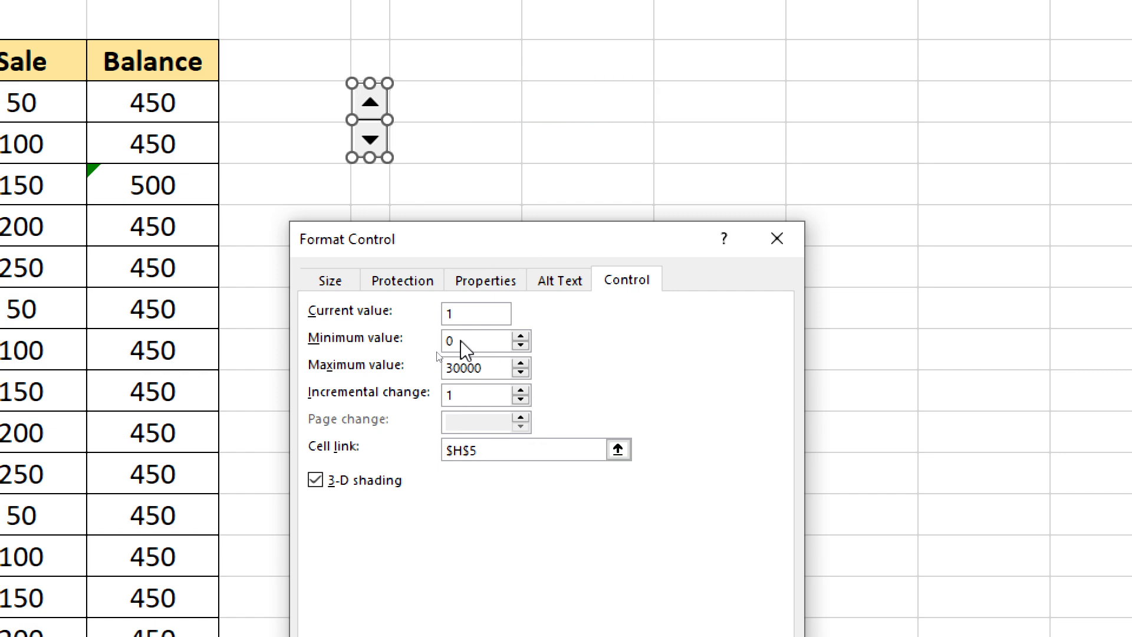
pyautogui.doubleClick(454, 368)
pyautogui.click(460, 343)
pyautogui.write('1')
pyautogui.press('Tab')
pyautogui.write('2')
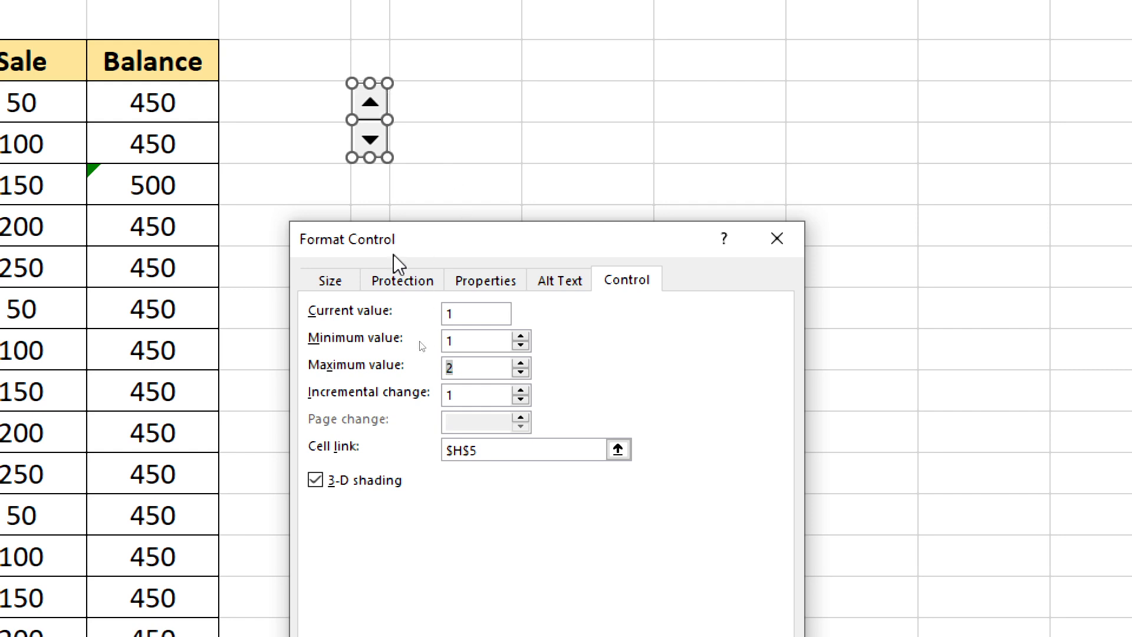
pyautogui.click(464, 369)
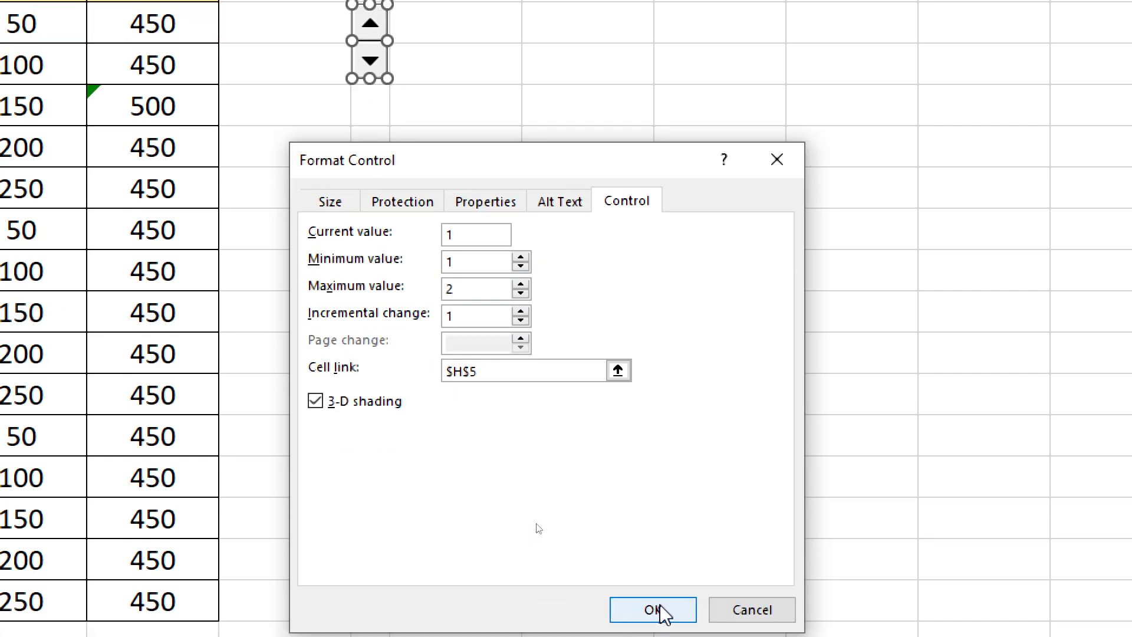
pyautogui.click(661, 607)
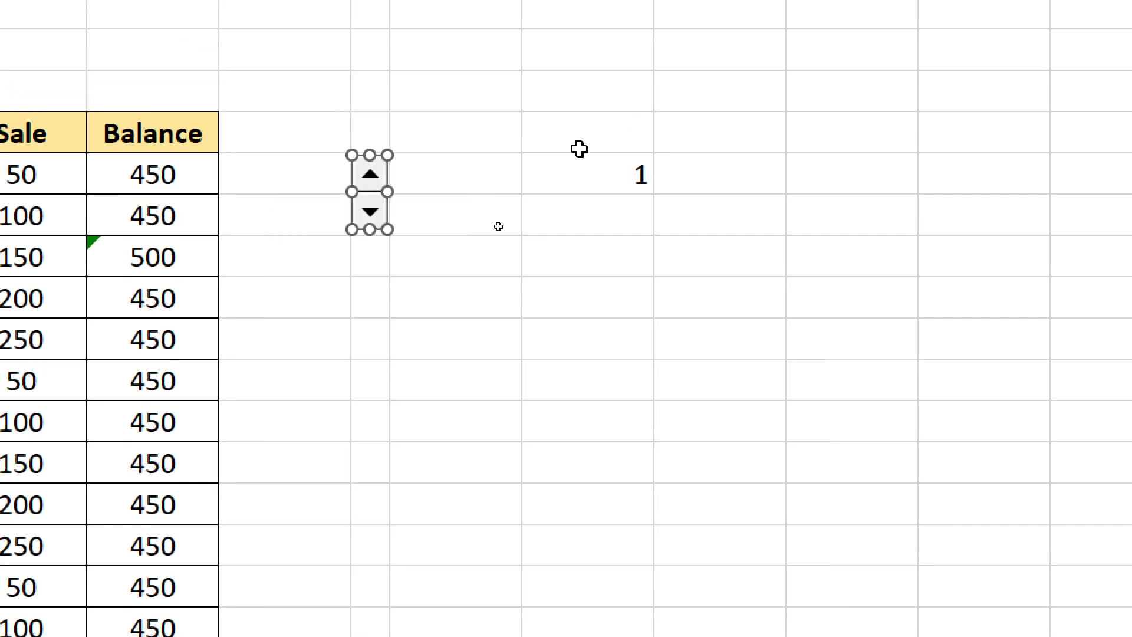
# - Test the spin button repeatedly up and down against linked cell H5, ending on 2, and center the value in H5
pyautogui.click(602, 177)
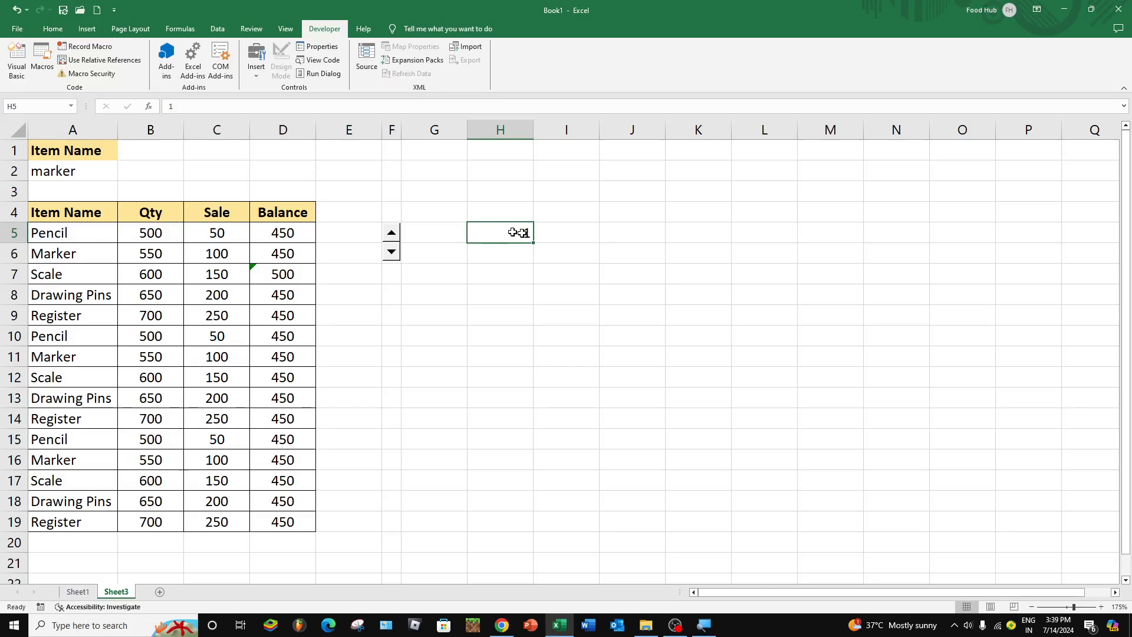
pyautogui.click(394, 234)
pyautogui.click(392, 252)
pyautogui.click(392, 232)
pyautogui.click(392, 253)
pyautogui.click(392, 232)
pyautogui.click(391, 252)
pyautogui.click(392, 232)
pyautogui.click(391, 252)
pyautogui.click(391, 233)
pyautogui.click(391, 253)
pyautogui.click(392, 232)
pyautogui.click(391, 252)
pyautogui.click(393, 234)
pyautogui.click(53, 28)
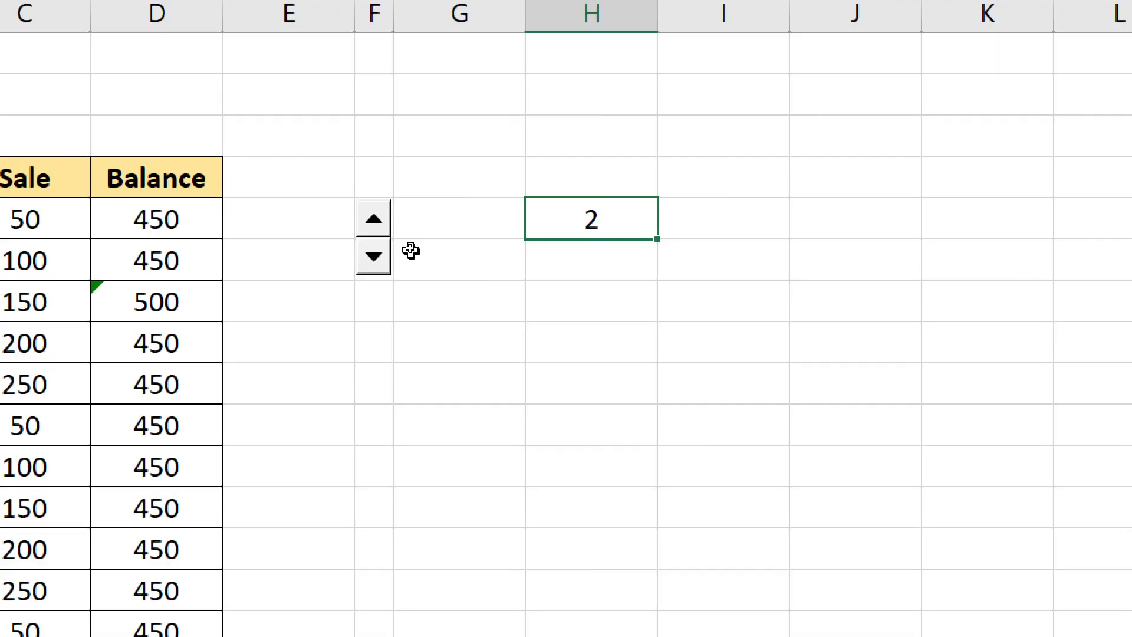
pyautogui.hotkey('ctrl', 'z')
# - Enter the formula =IF(H5=2,"OFF","") in cell G5
pyautogui.click(461, 222)
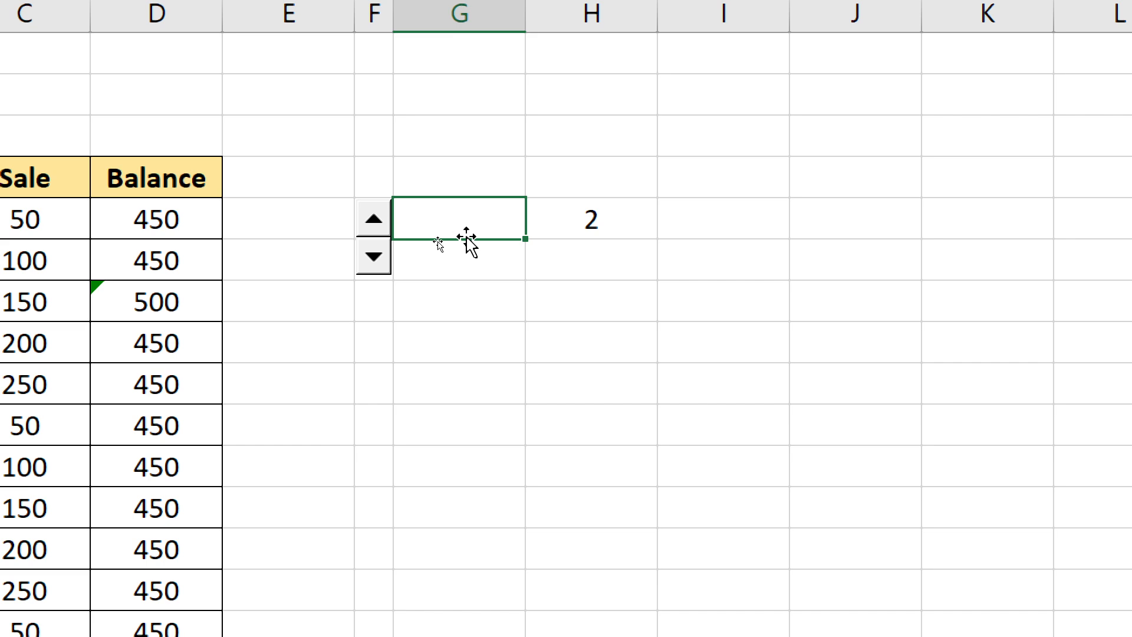
pyautogui.write('=if')
pyautogui.press('Tab')
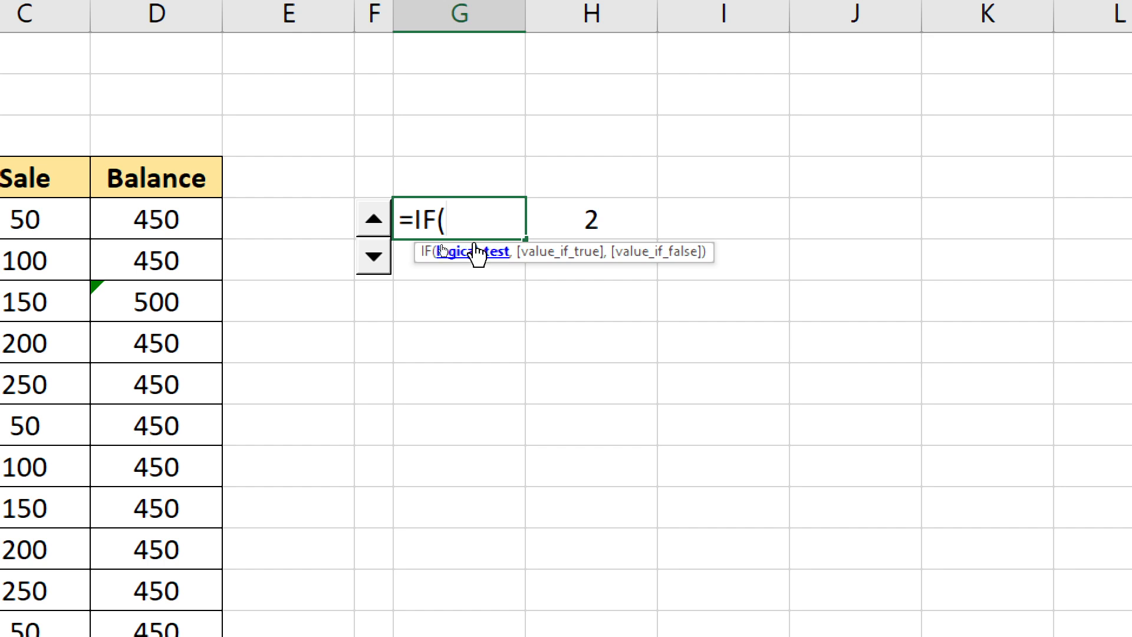
pyautogui.click(602, 219)
pyautogui.write('=')
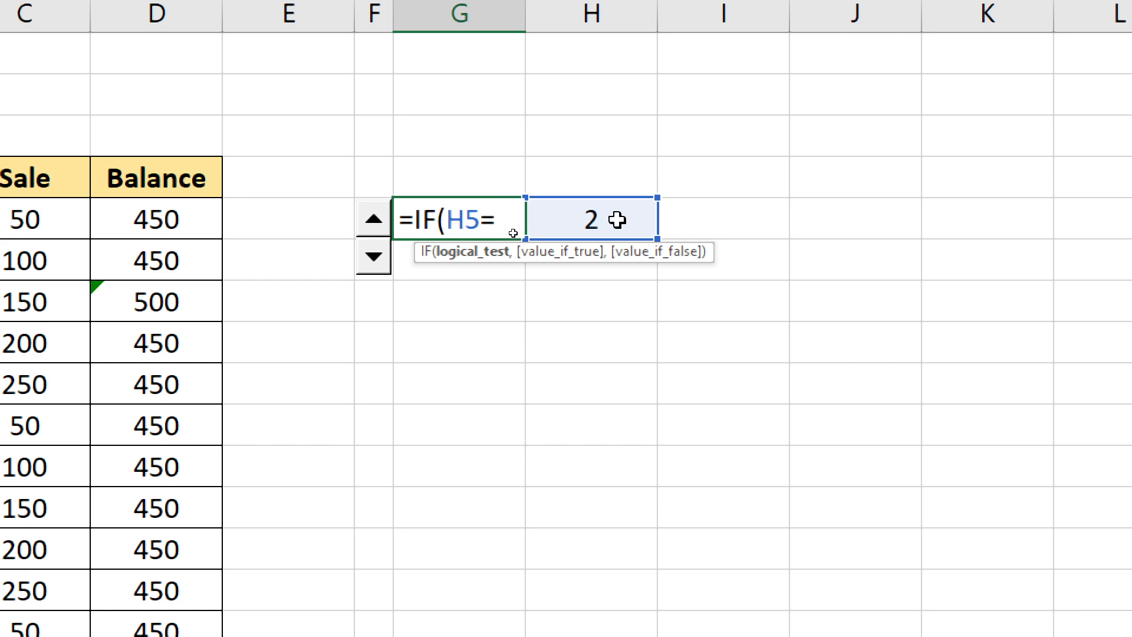
pyautogui.write('2,')
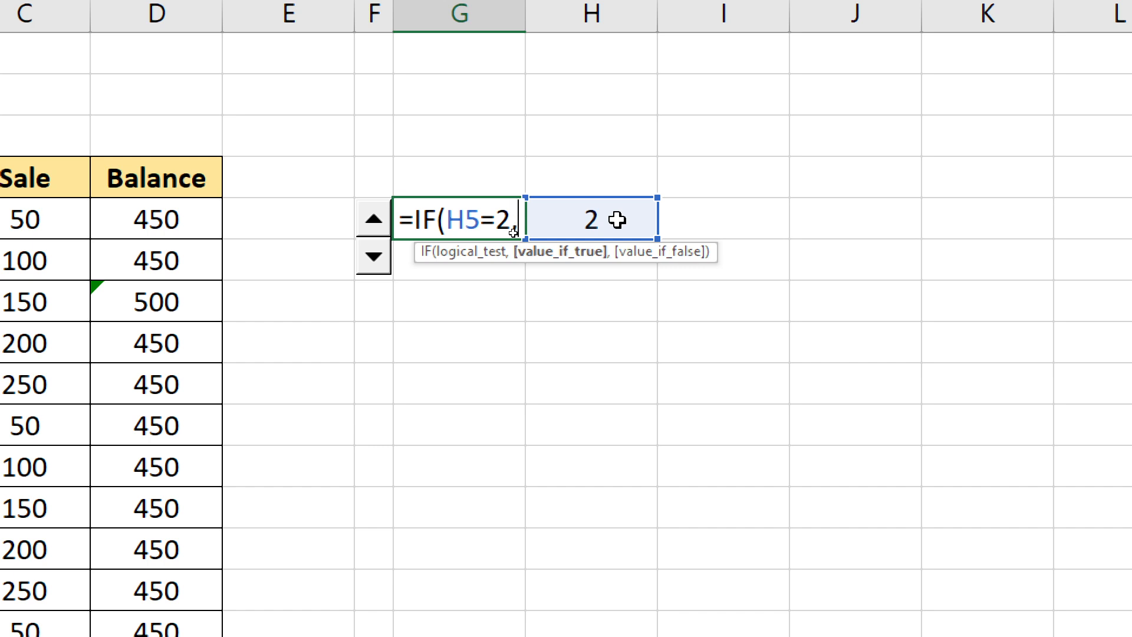
pyautogui.write('"o')
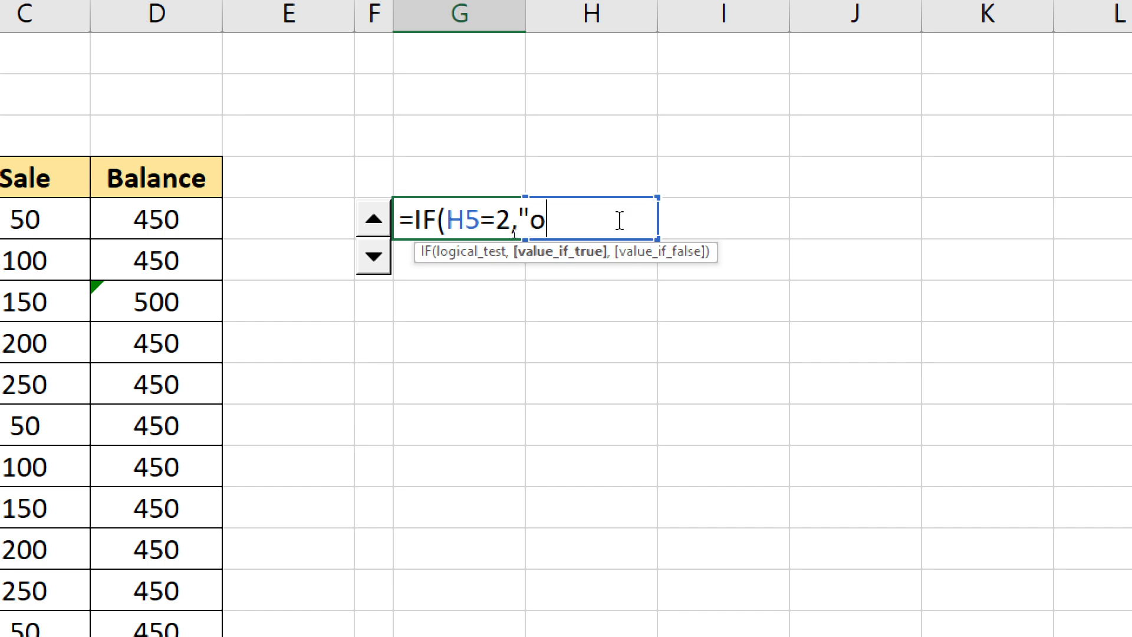
pyautogui.press('BackSpace')
pyautogui.write('OFF",')
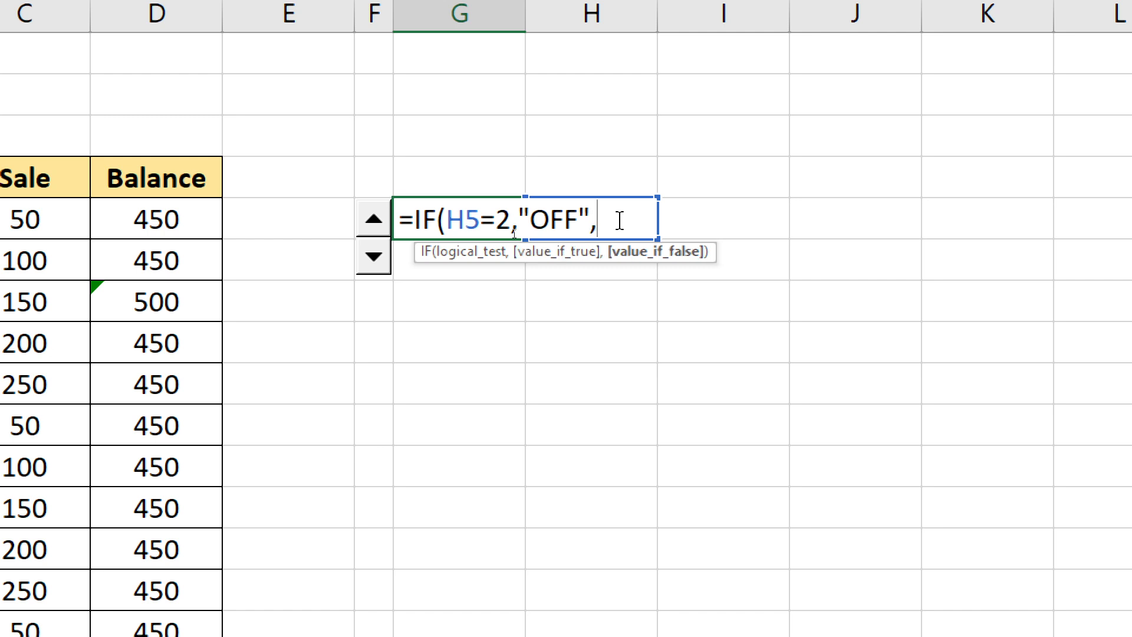
pyautogui.write('"")')
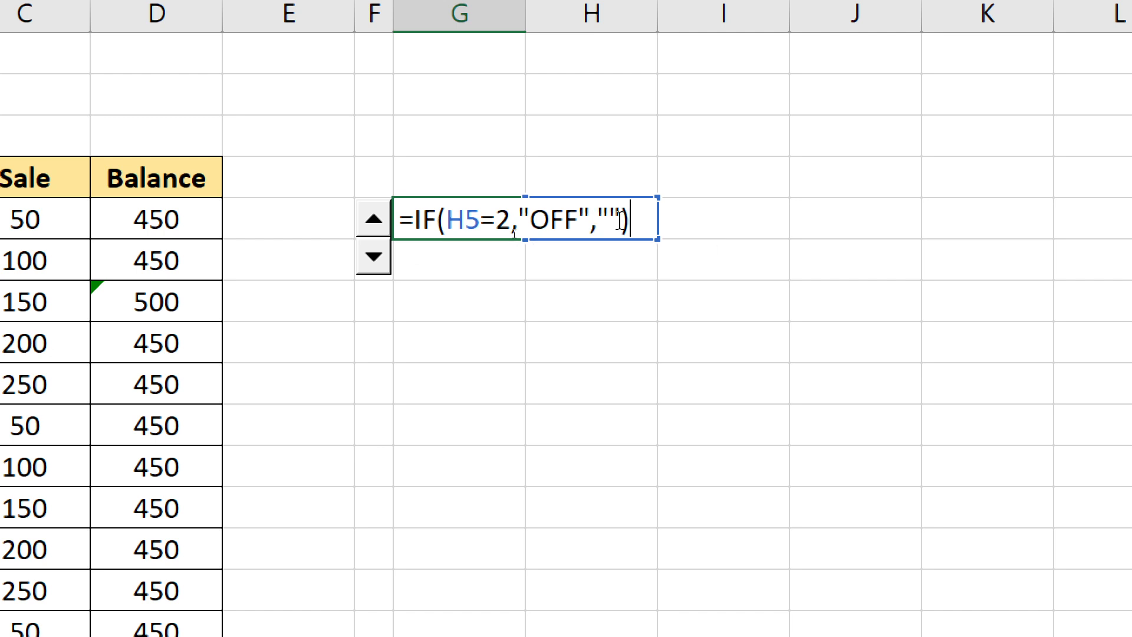
pyautogui.press('Return')
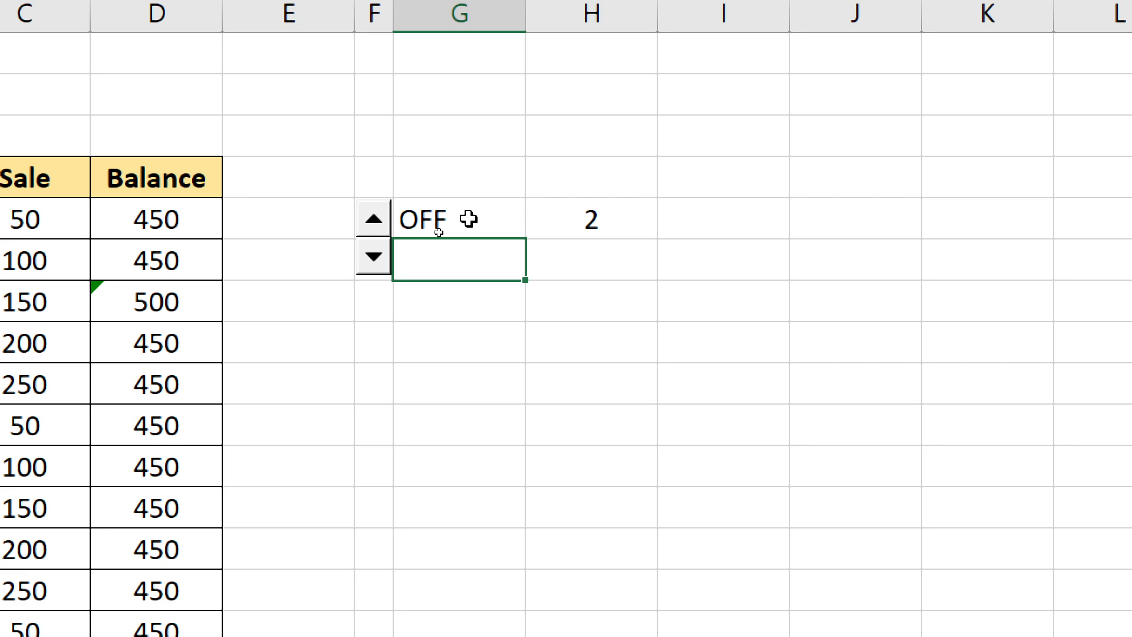
# - Switch the spin button down to 1 and check how the G5 formula responds to the value in H5
pyautogui.click(468, 220)
pyautogui.click(616, 222)
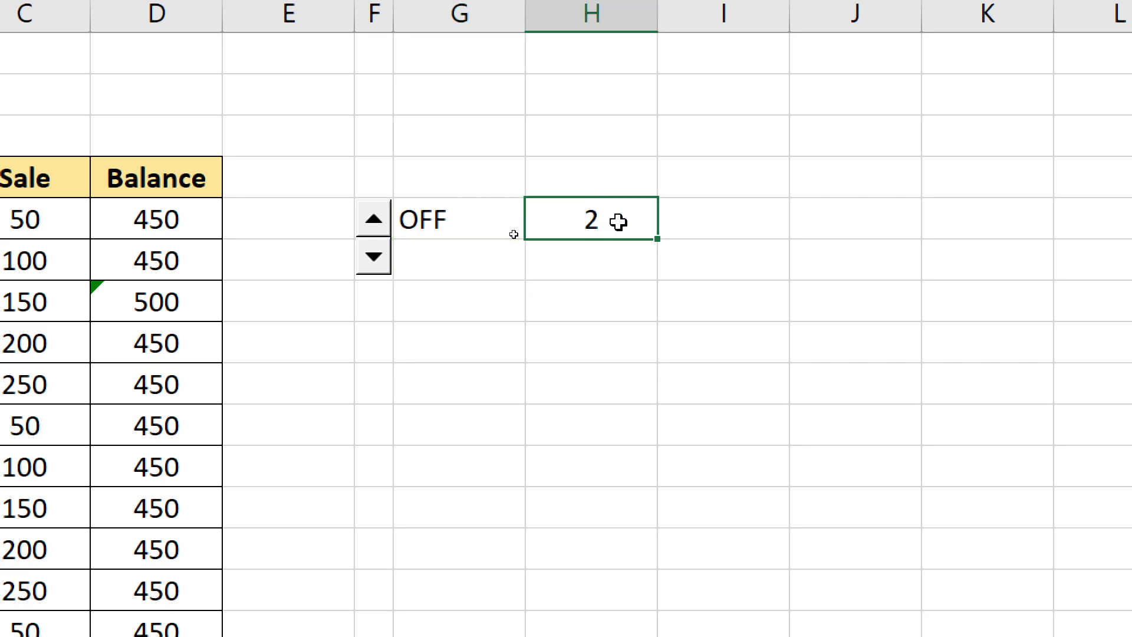
pyautogui.click(374, 256)
pyautogui.click(460, 223)
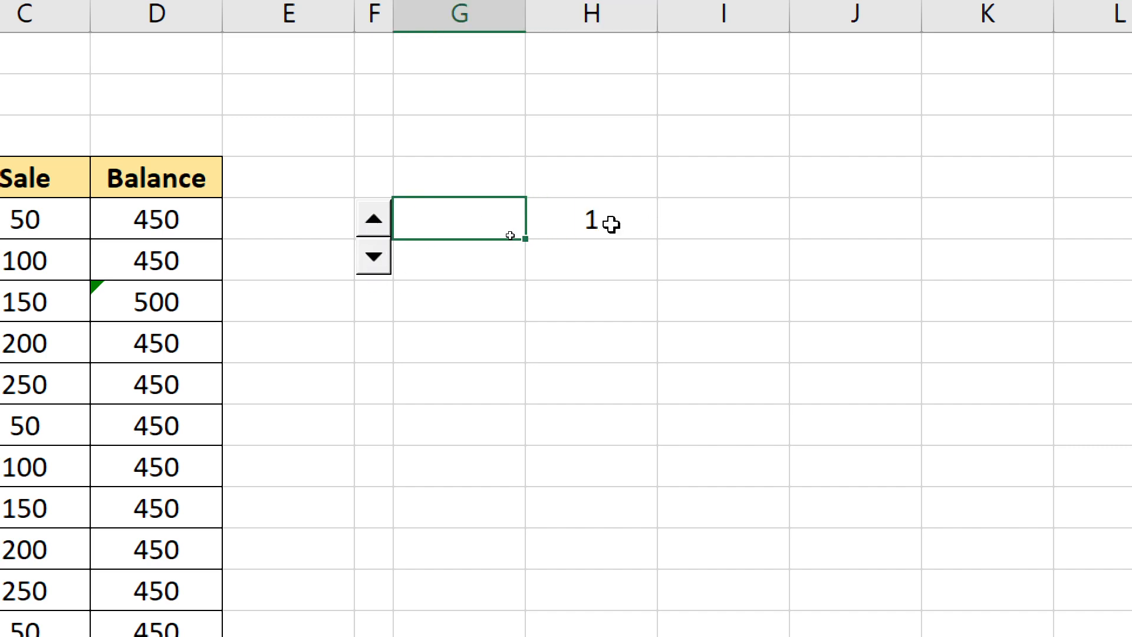
pyautogui.click(607, 222)
pyautogui.click(470, 224)
pyautogui.click(591, 220)
pyautogui.click(462, 219)
pyautogui.doubleClick(463, 220)
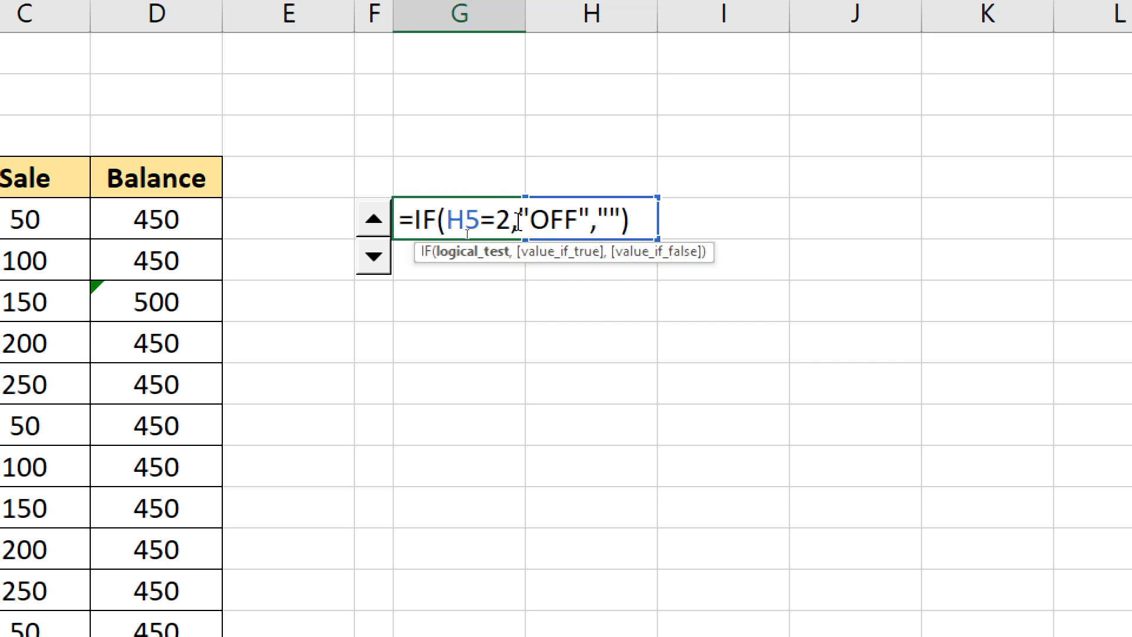
pyautogui.press('Escape')
pyautogui.click(627, 219)
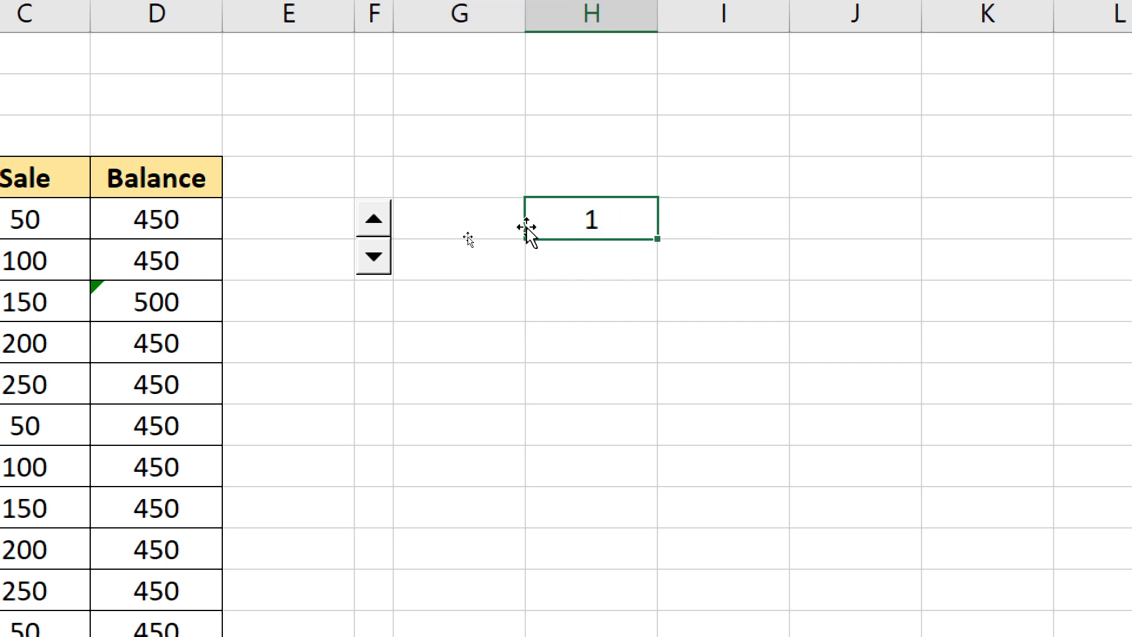
# - Copy the formula from G5 into G6 and correct its cell reference to H5
pyautogui.doubleClick(481, 221)
pyautogui.press('Escape')
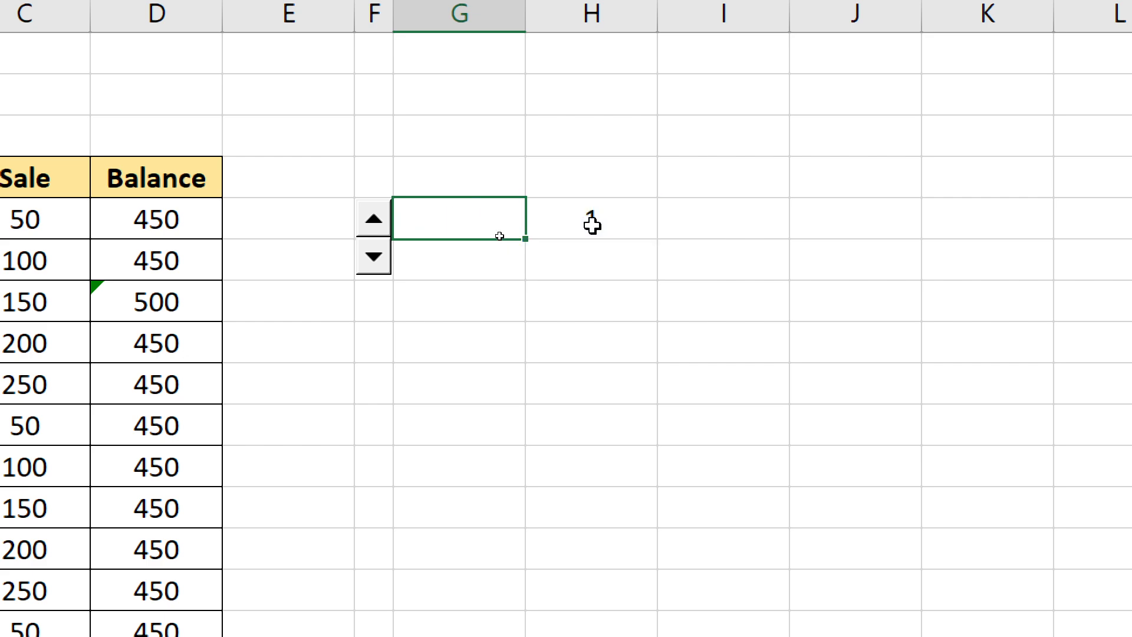
pyautogui.hotkey('ctrl', 'c')
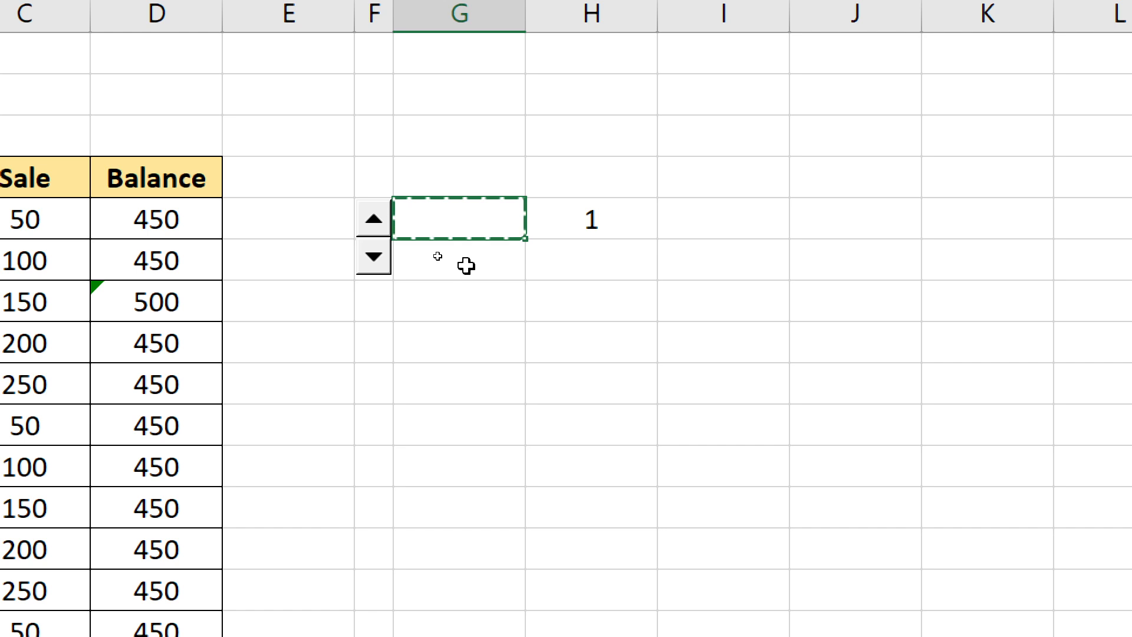
pyautogui.click(468, 264)
pyautogui.hotkey('ctrl', 'v')
pyautogui.press('Escape')
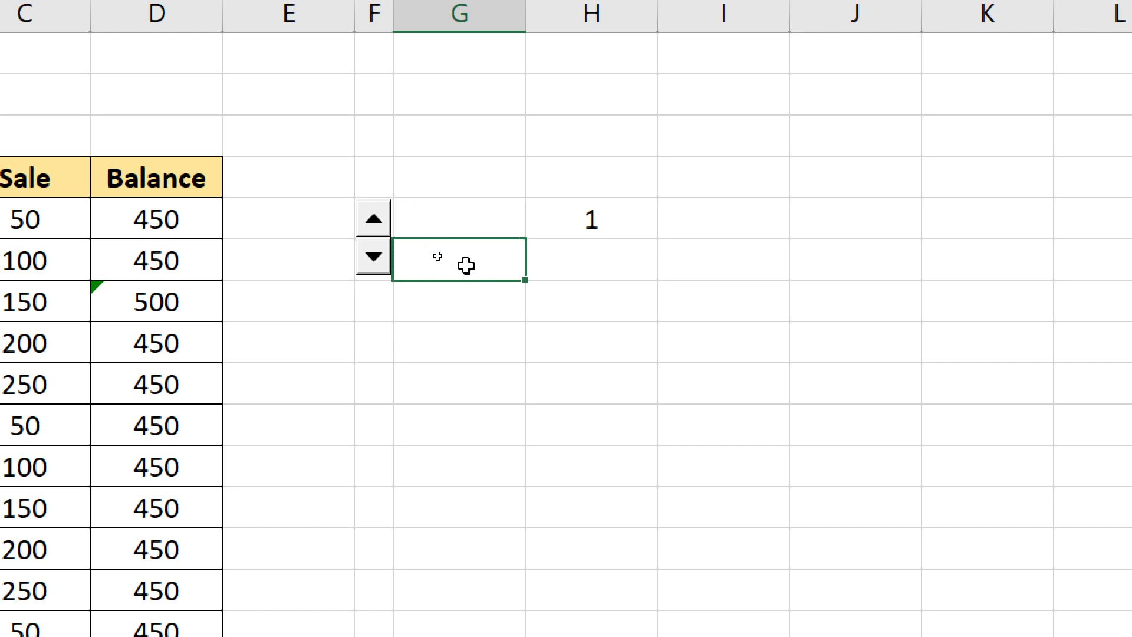
pyautogui.doubleClick(466, 266)
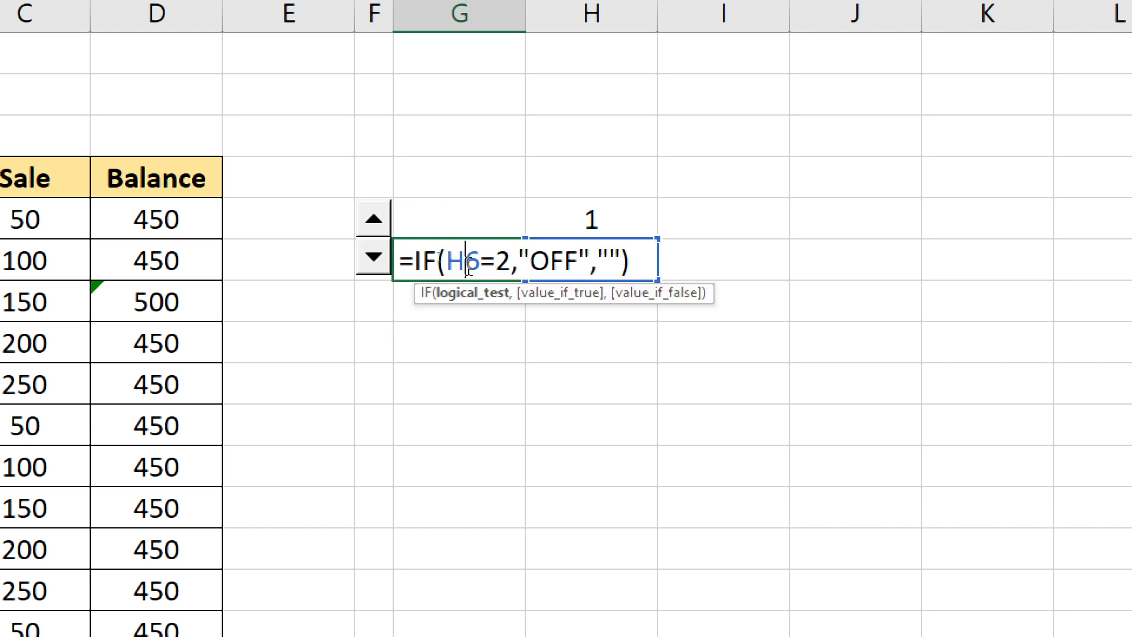
pyautogui.click(512, 267)
pyautogui.press('BackSpace')
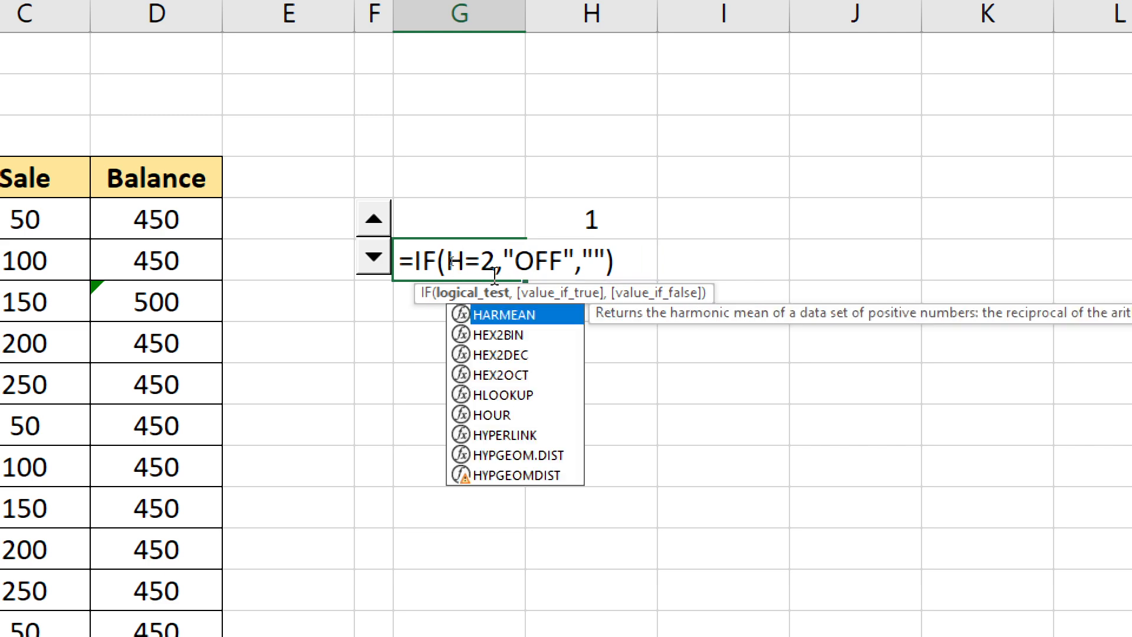
pyautogui.write('5')
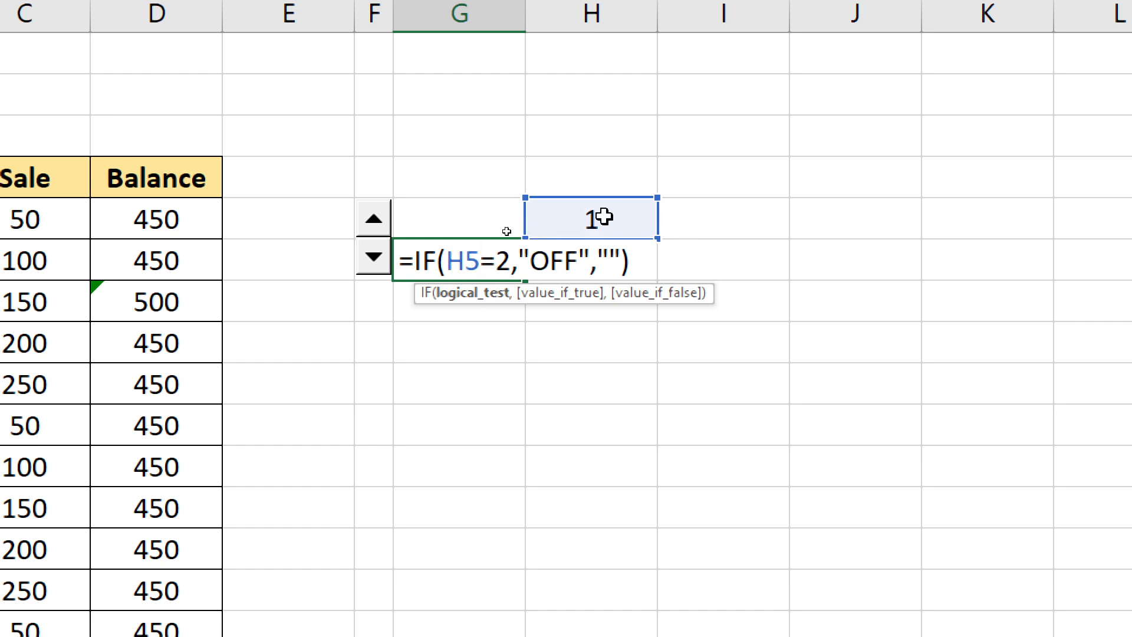
# - Change the formula in G6 to =IF(H5=1,"ON","")
pyautogui.click(514, 260)
pyautogui.press('BackSpace')
pyautogui.write('1')
pyautogui.click(578, 260)
pyautogui.press('BackSpace')
pyautogui.press('BackSpace')
pyautogui.press('BackSpace')
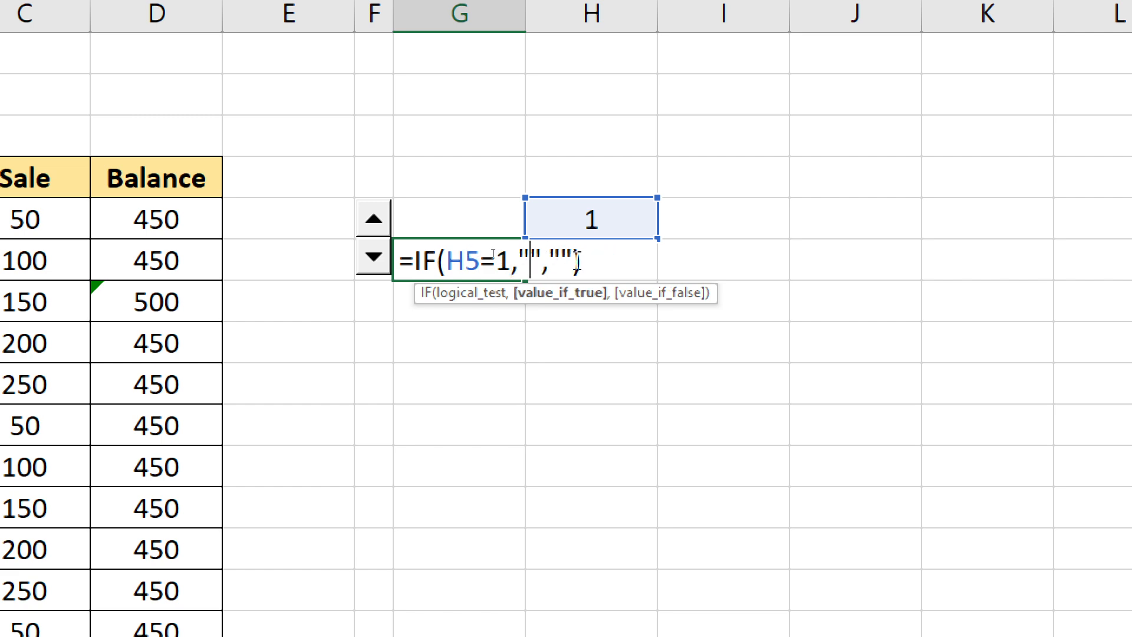
pyautogui.write('ON')
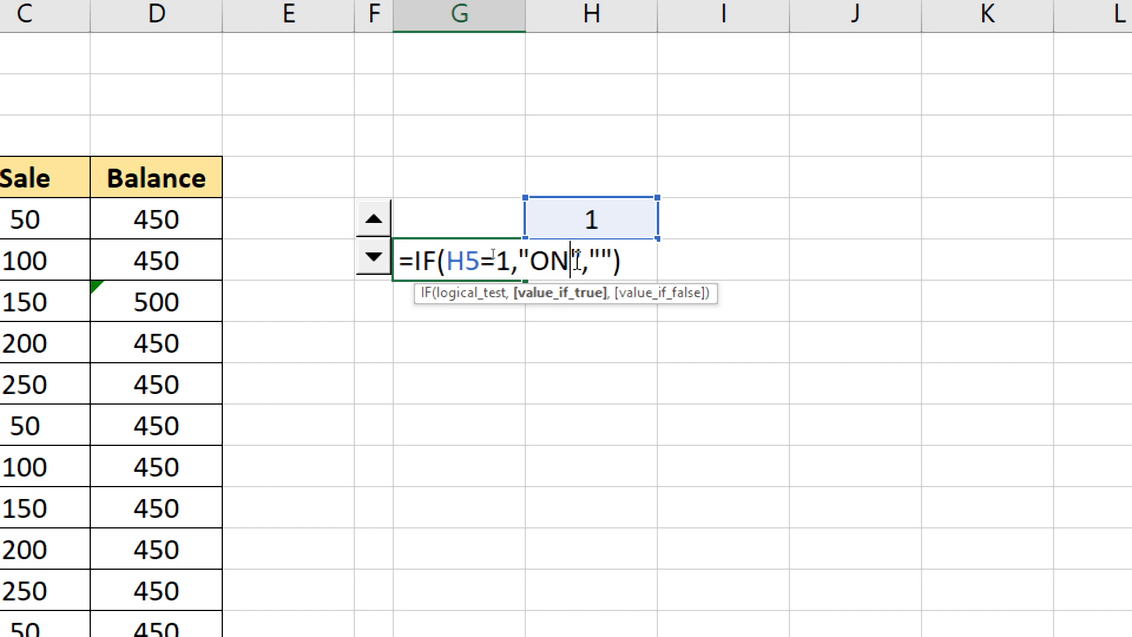
pyautogui.press('Return')
pyautogui.click(448, 258)
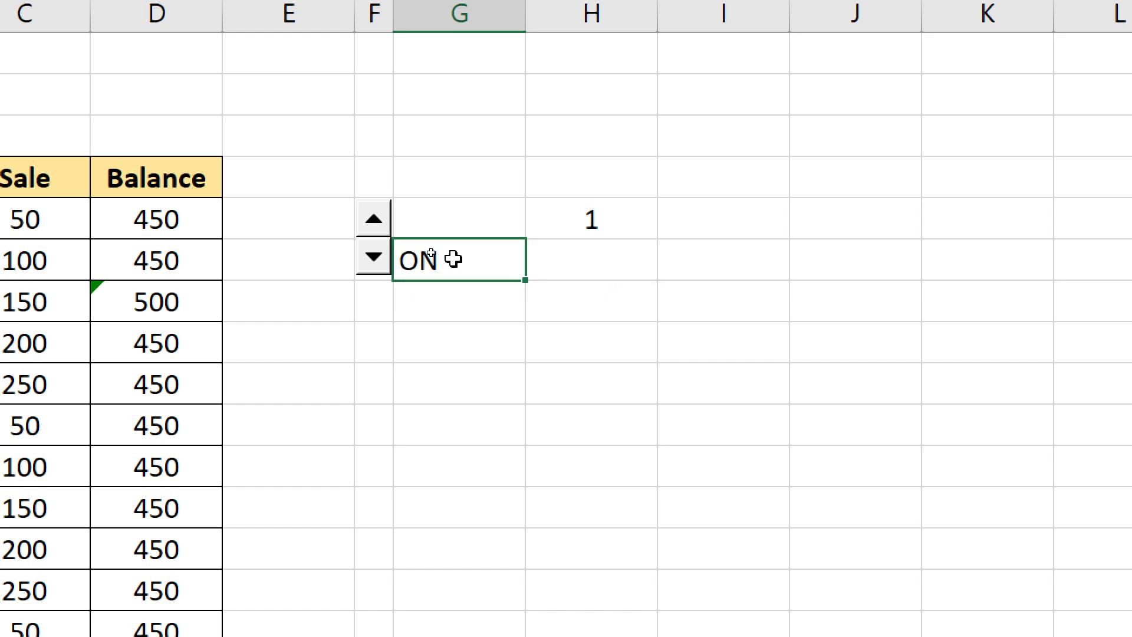
# - Switch the spin button up to 2 and check how the formulas in G5 and G6 respond
pyautogui.click(621, 222)
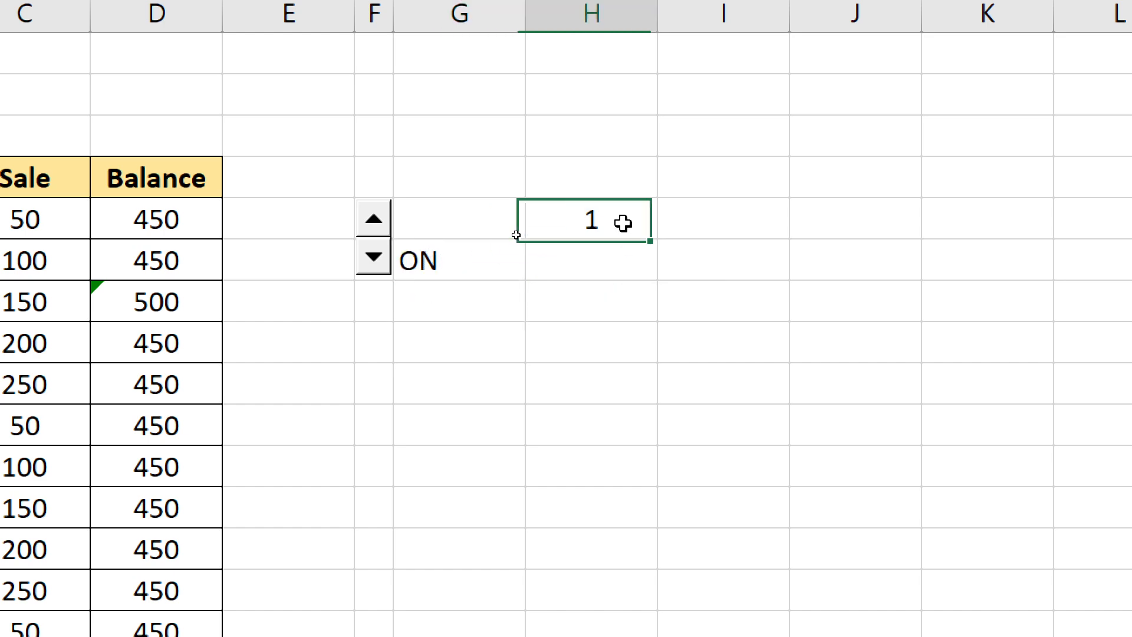
pyautogui.click(375, 218)
pyautogui.click(447, 218)
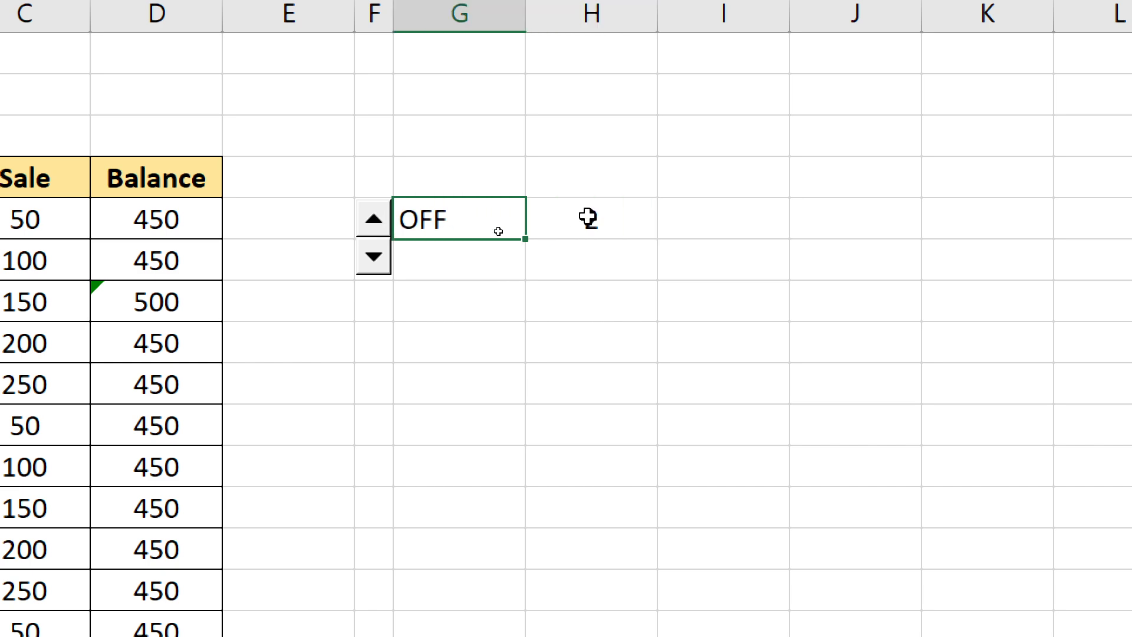
pyautogui.click(588, 218)
pyautogui.click(455, 228)
pyautogui.keyDown('shift'); pyautogui.click(452, 250); pyautogui.keyUp('shift')
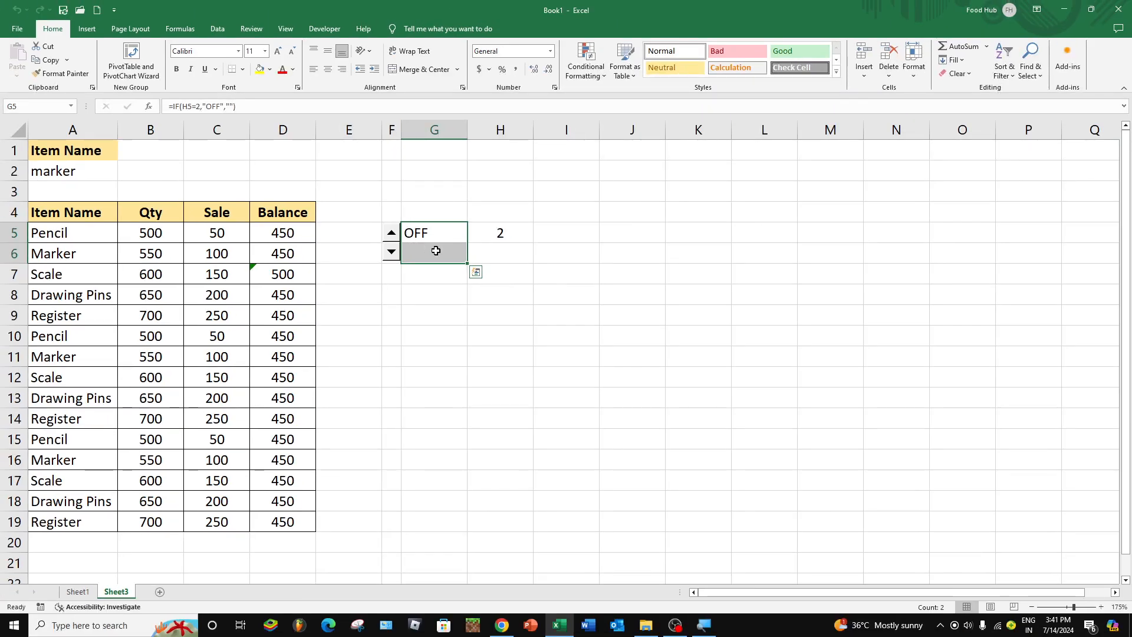
pyautogui.click(436, 251)
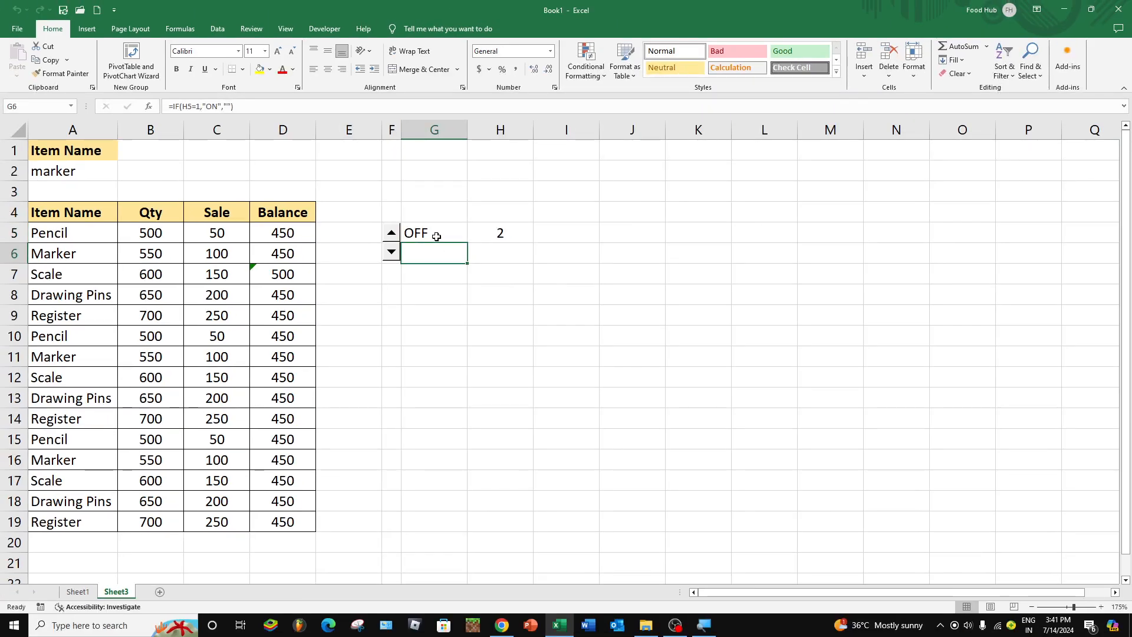
pyautogui.moveTo(435, 235); pyautogui.dragTo(435, 250)
# - Start a Text That Contains highlight rule on cell G5 for the text OFF
pyautogui.click(434, 235)
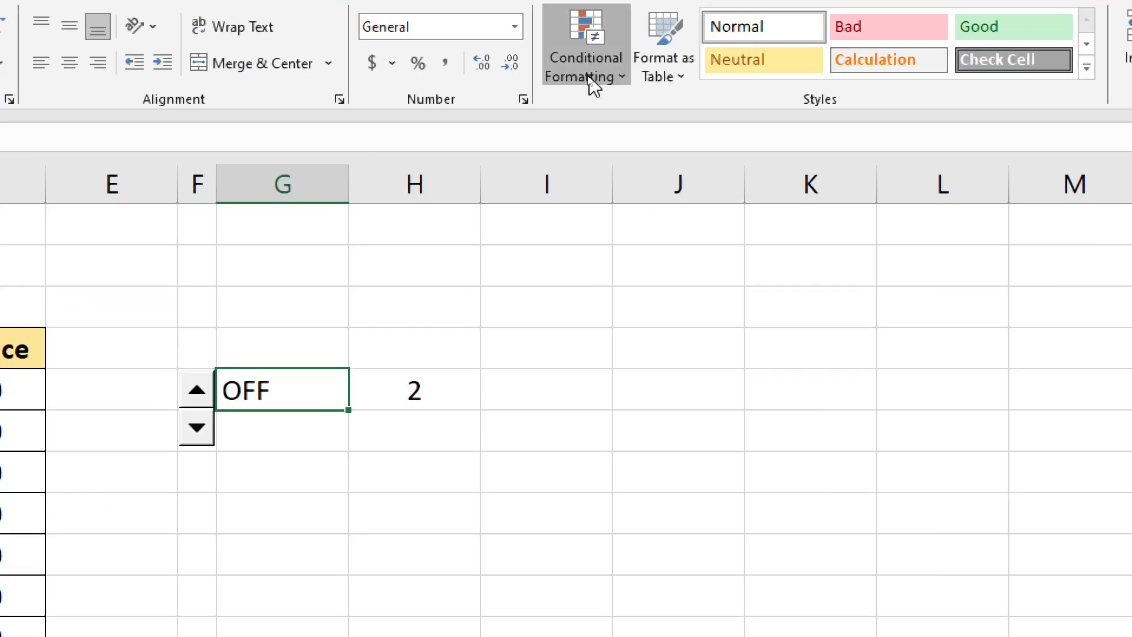
pyautogui.click(590, 77)
pyautogui.moveTo(690, 108)
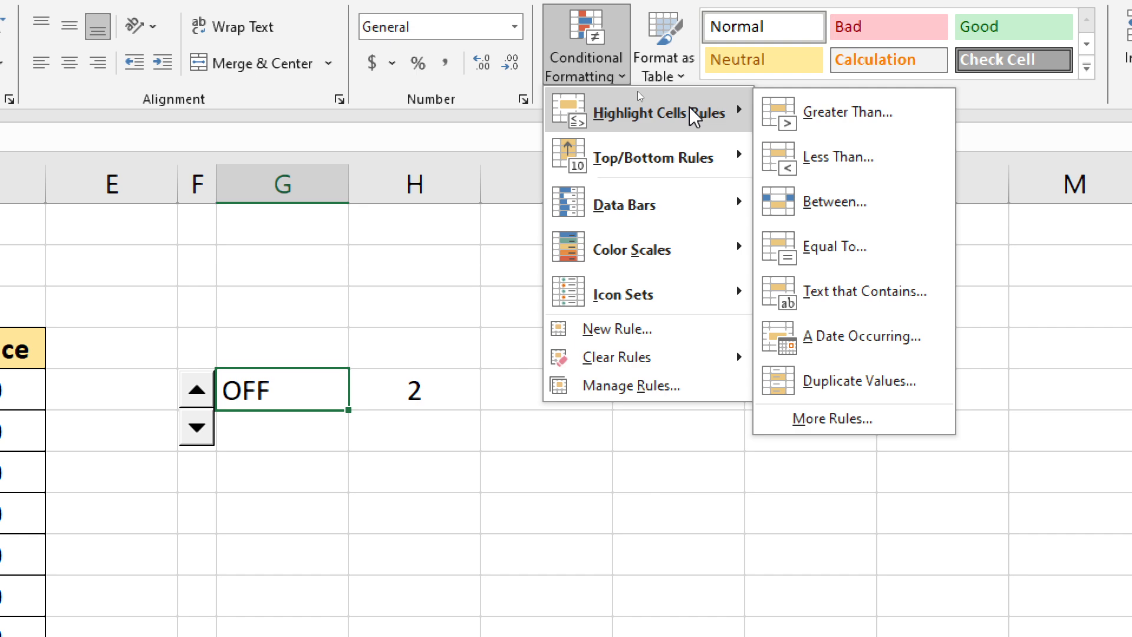
pyautogui.click(905, 298)
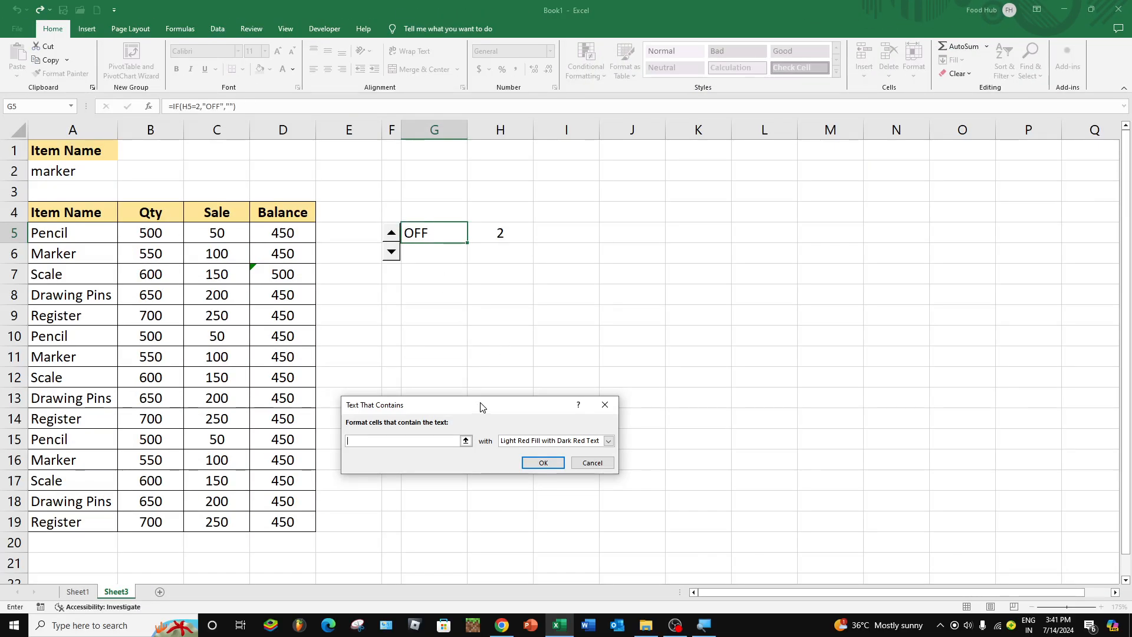
pyautogui.moveTo(481, 406); pyautogui.dragTo(512, 280)
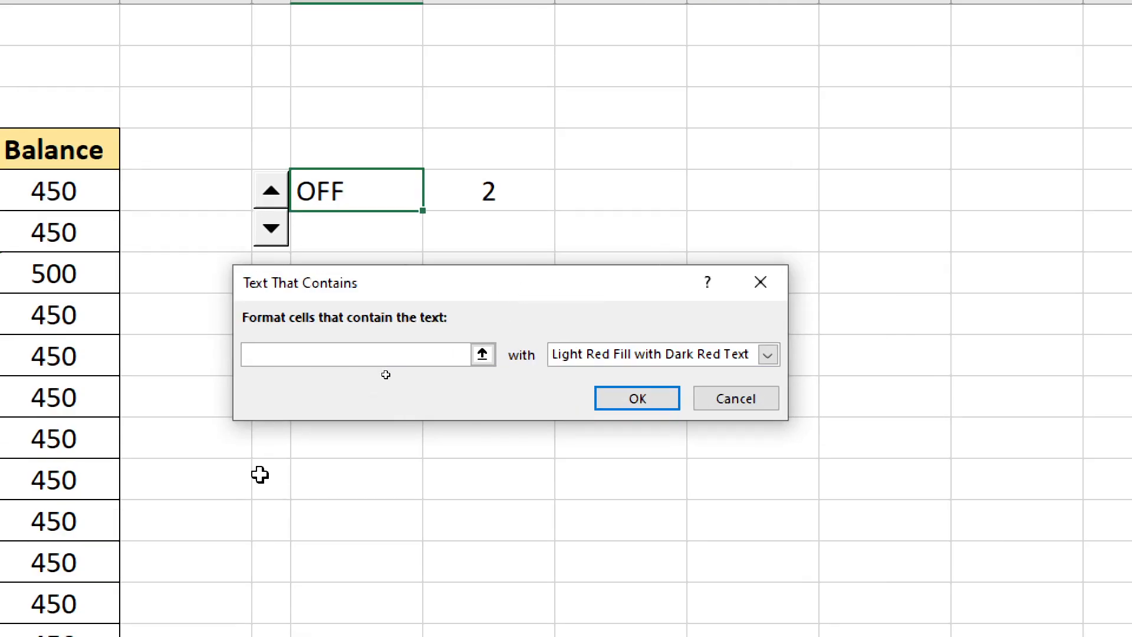
pyautogui.write('OFF')
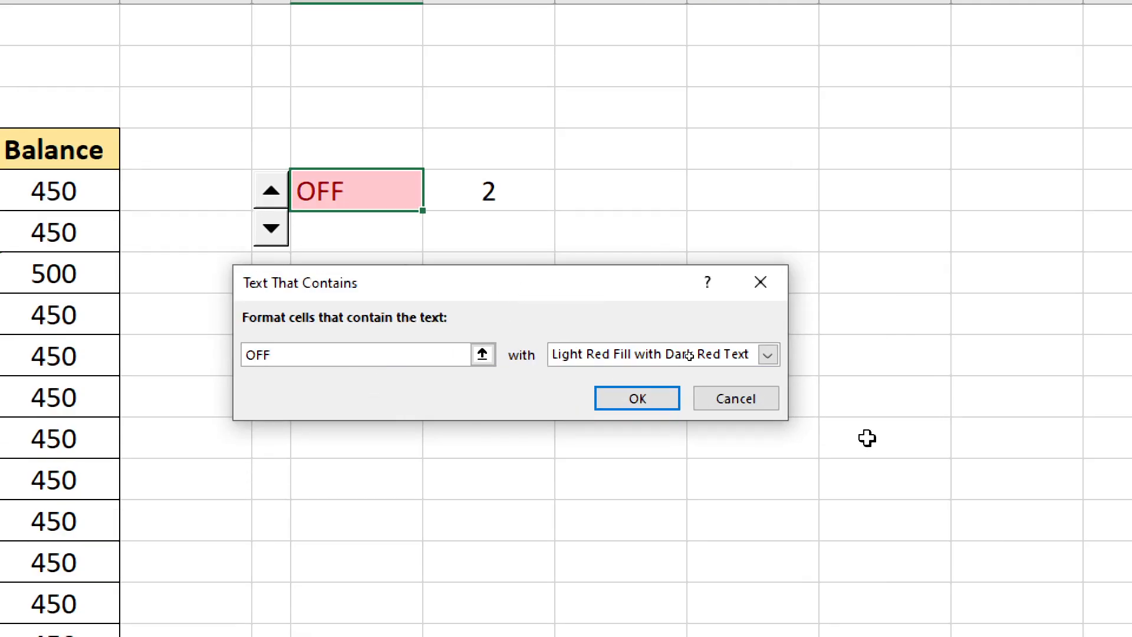
# - Give the OFF rule a custom format with a red fill and apply it
pyautogui.click(767, 354)
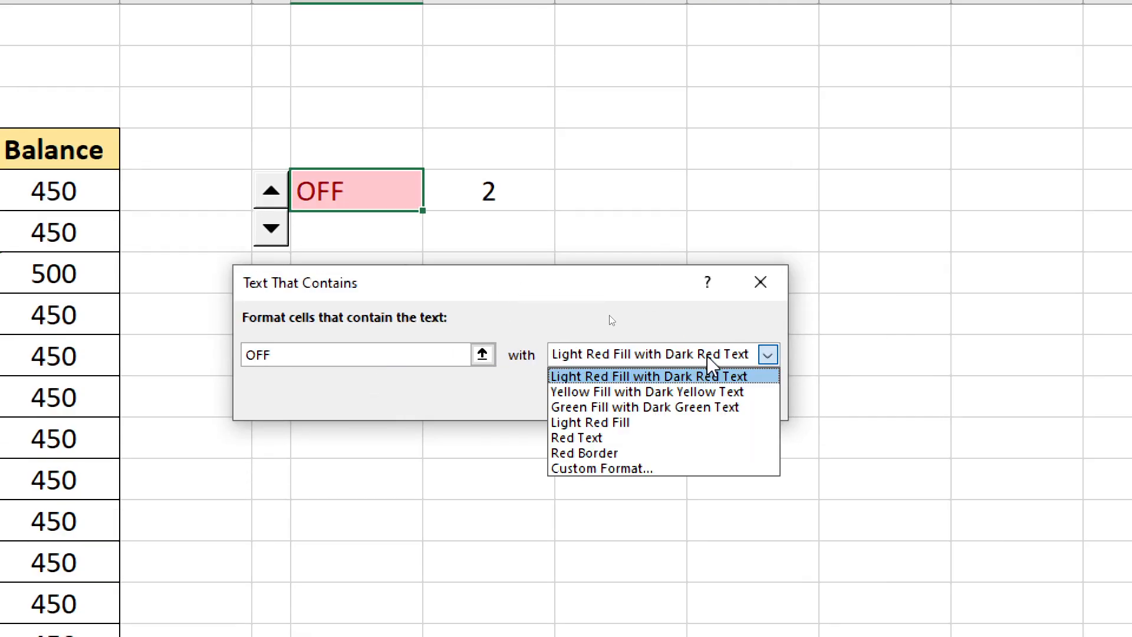
pyautogui.click(642, 469)
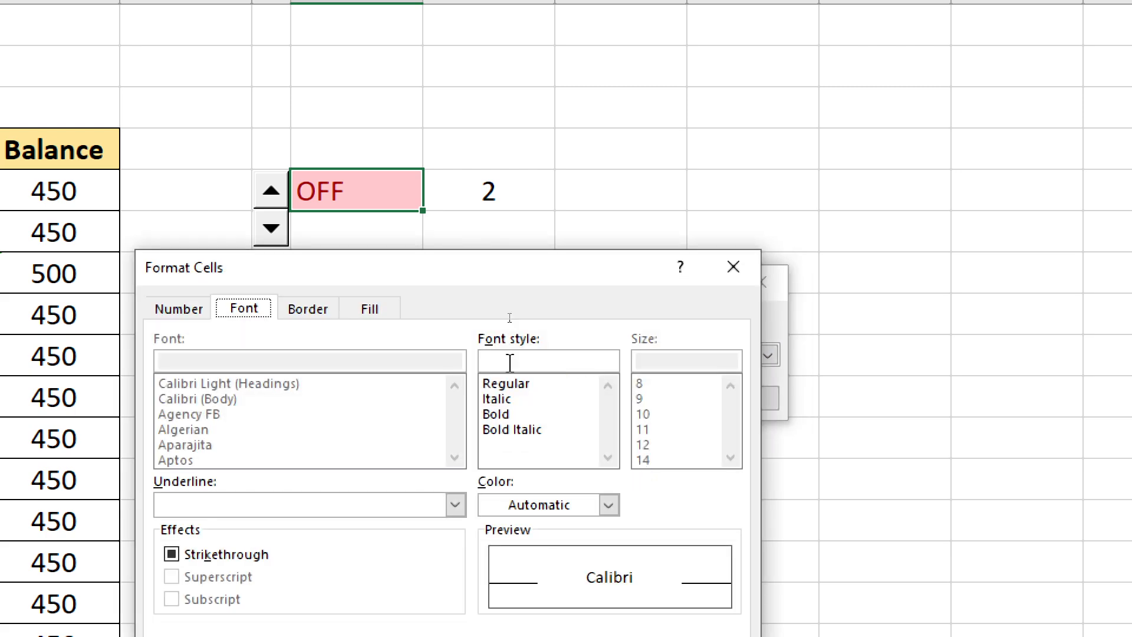
pyautogui.click(370, 309)
pyautogui.moveTo(449, 268); pyautogui.dragTo(504, 202)
pyautogui.click(253, 474)
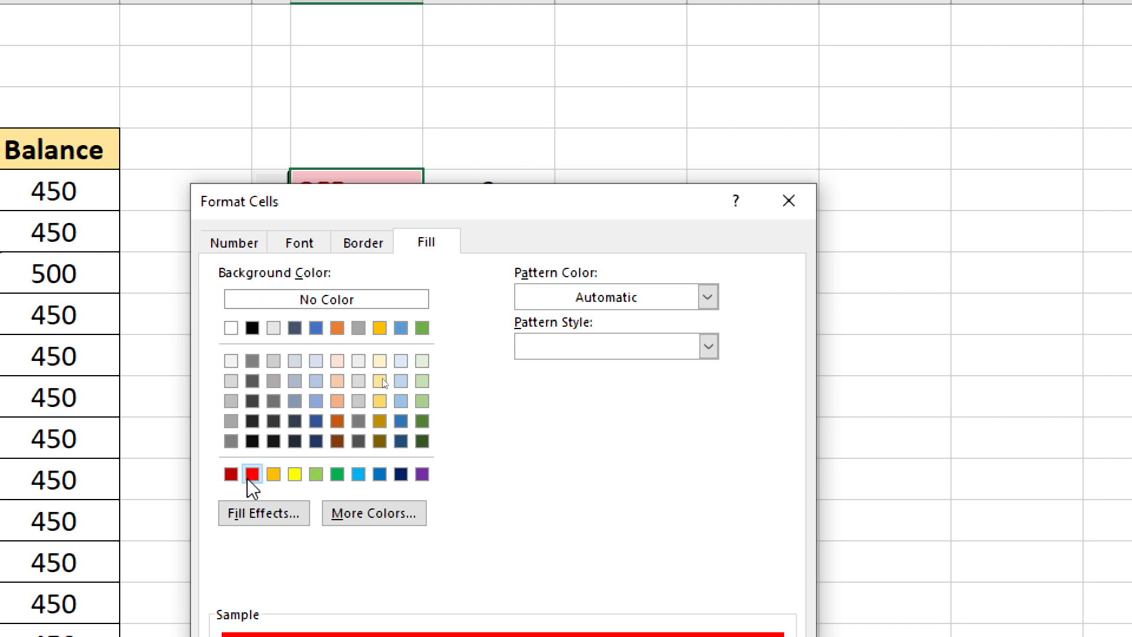
pyautogui.click(687, 610)
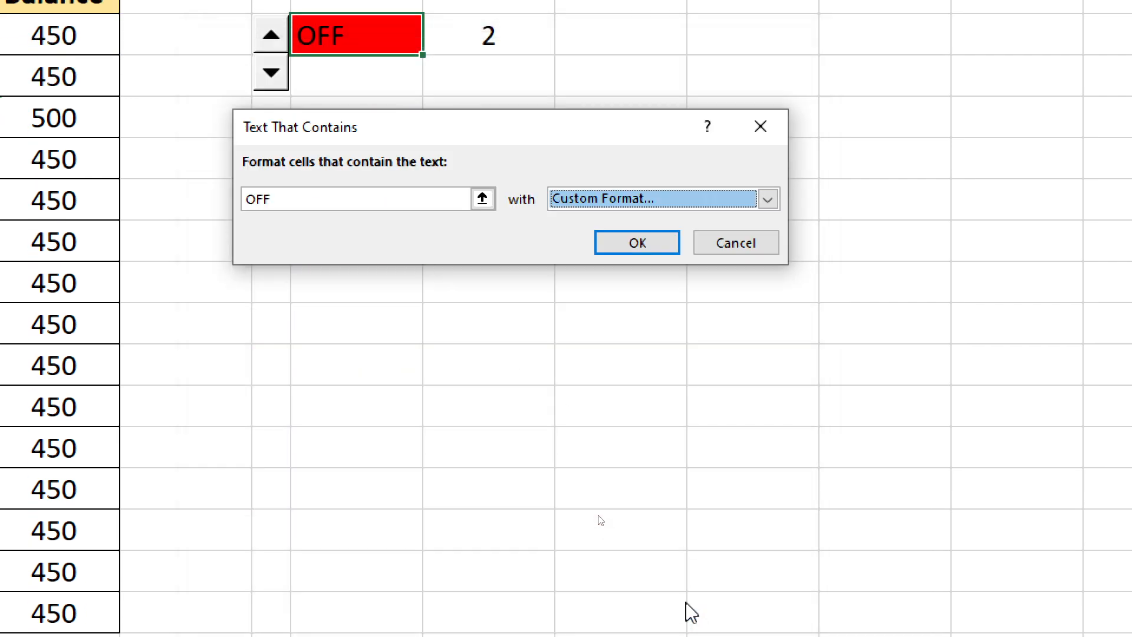
pyautogui.click(630, 243)
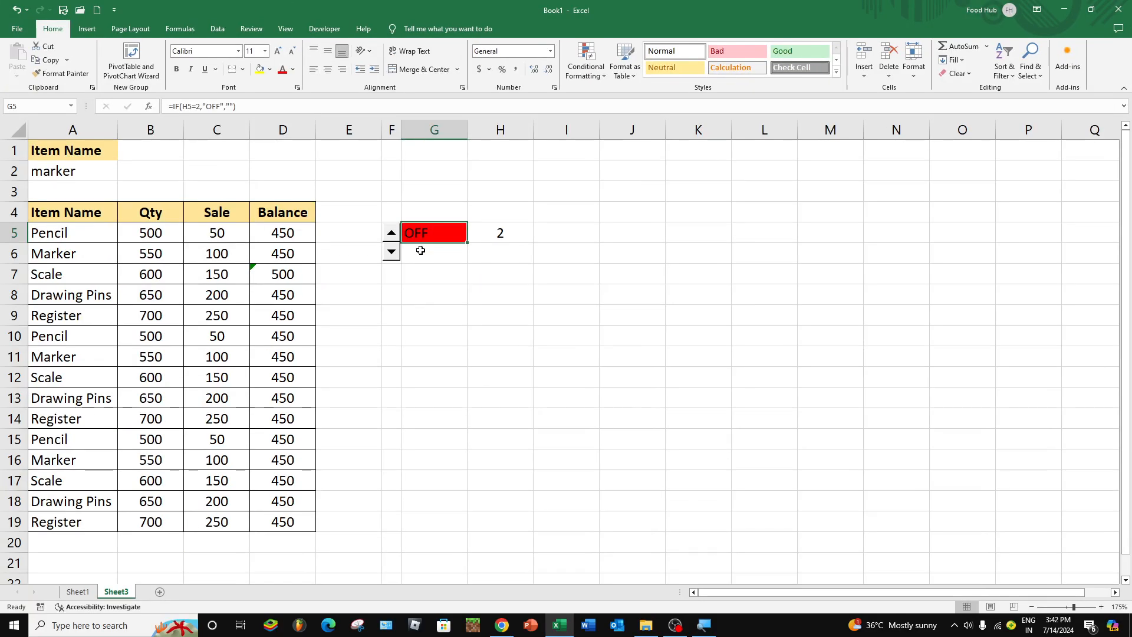
# - Add a Text That Contains highlight rule to cell G6 for the text ON with a custom green fill
pyautogui.click(420, 249)
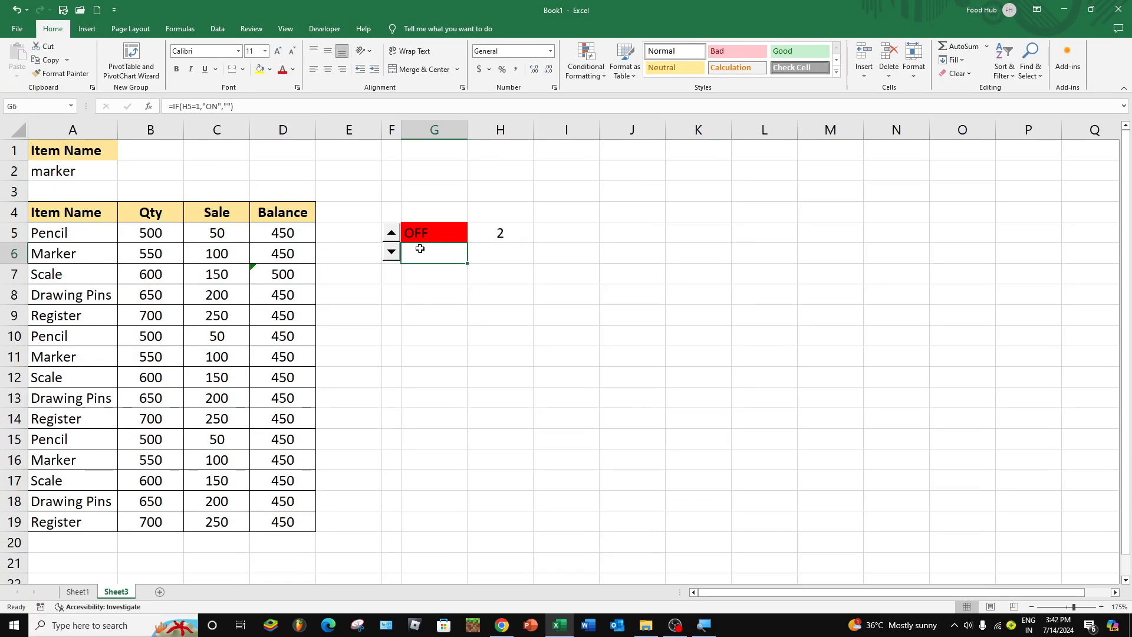
pyautogui.click(586, 66)
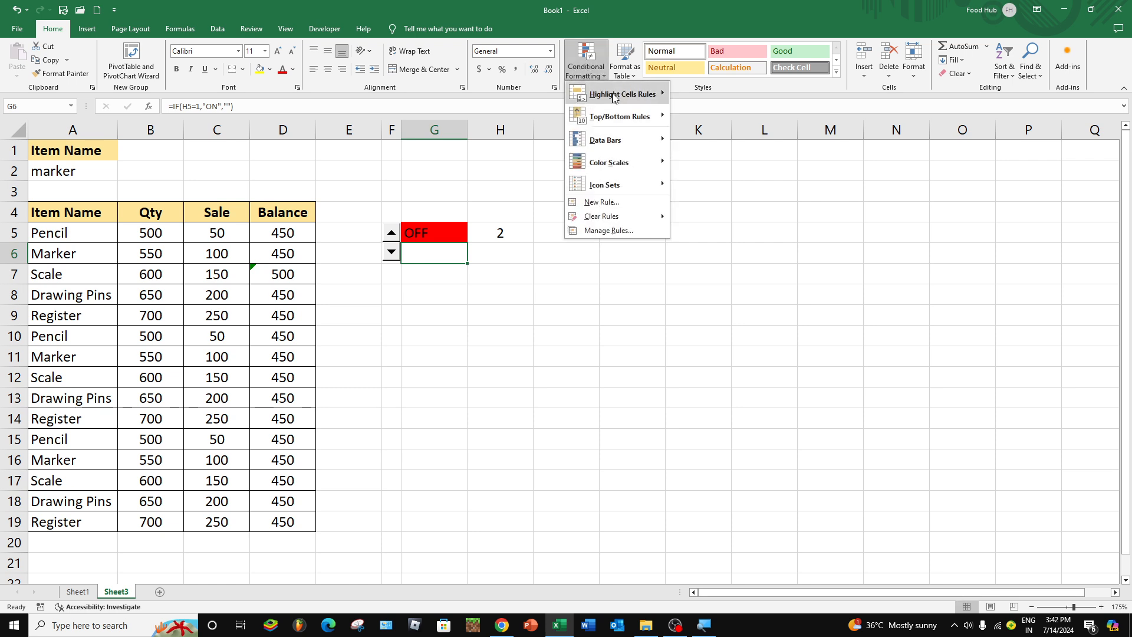
pyautogui.moveTo(619, 95)
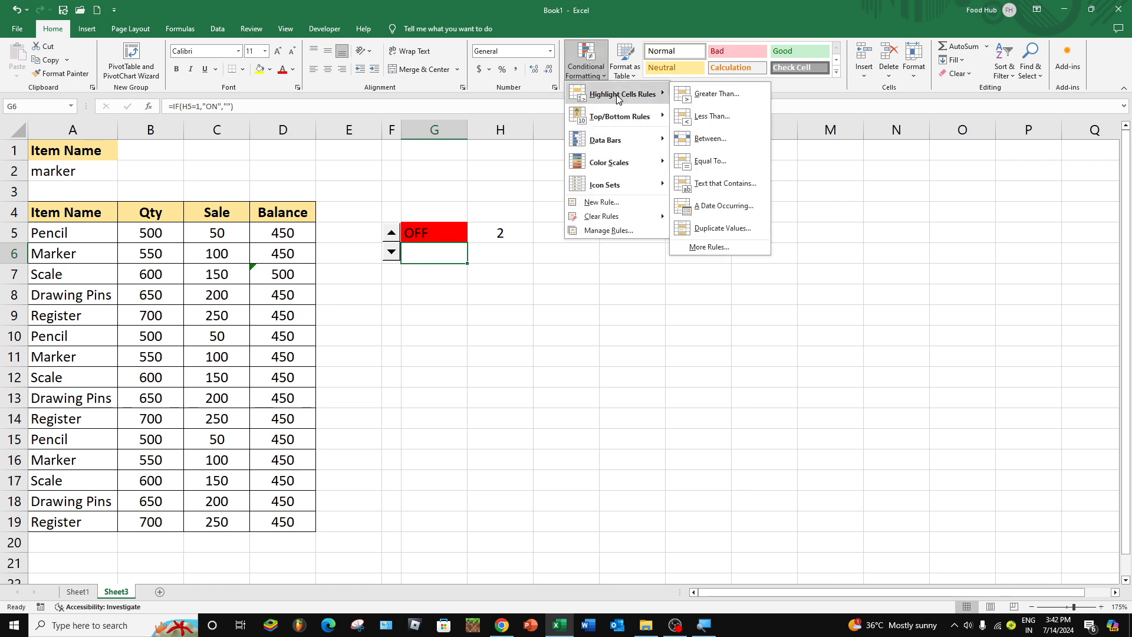
pyautogui.click(738, 190)
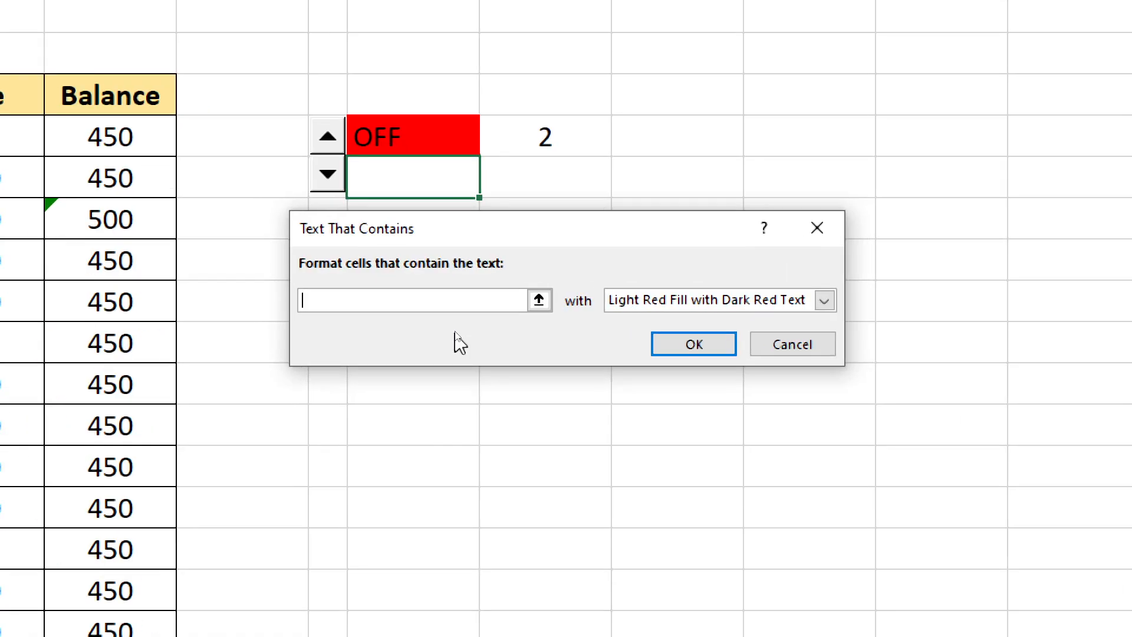
pyautogui.click(761, 300)
pyautogui.click(685, 420)
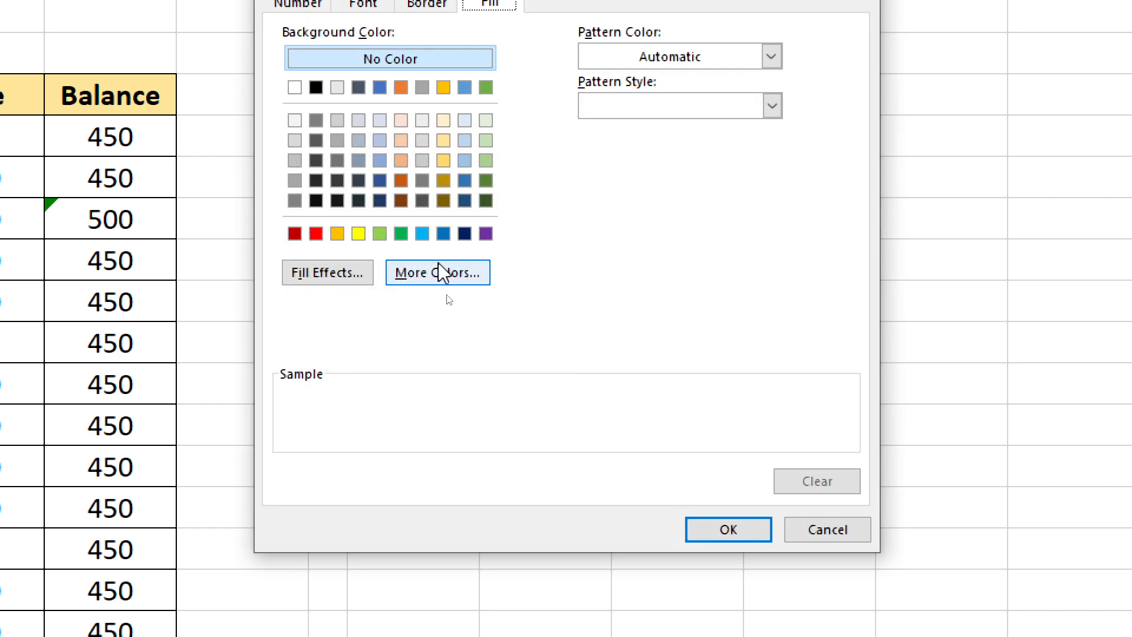
pyautogui.click(401, 234)
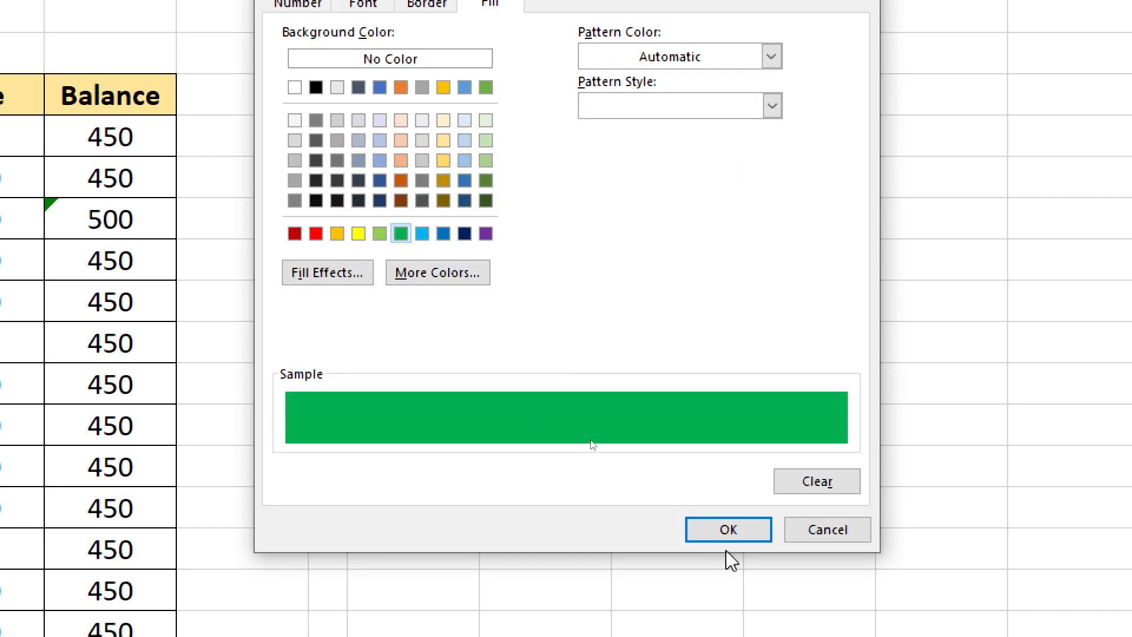
pyautogui.click(729, 530)
pyautogui.click(694, 345)
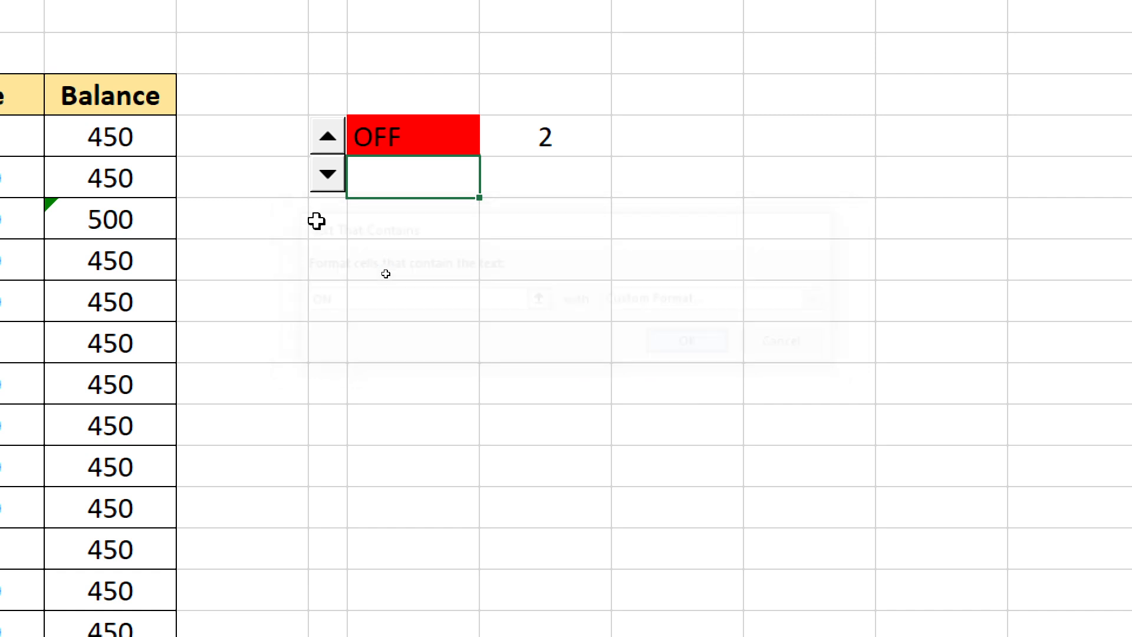
# - Toggle the spin button between 1 and 2 to test the ON and OFF colours, leaving it at 1
pyautogui.click(327, 177)
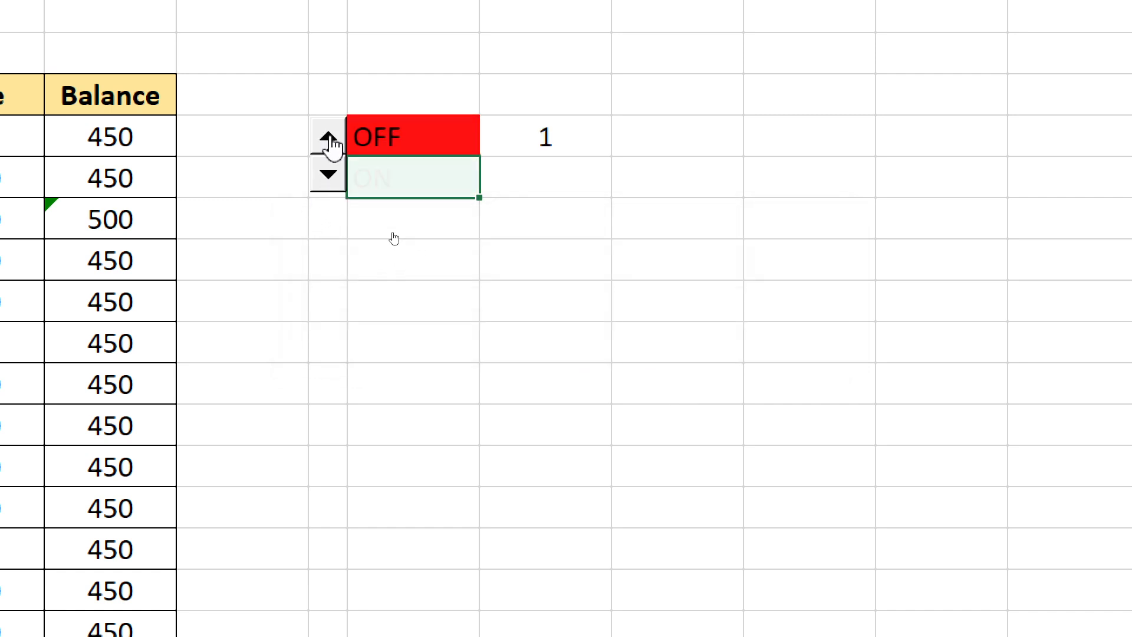
pyautogui.click(329, 138)
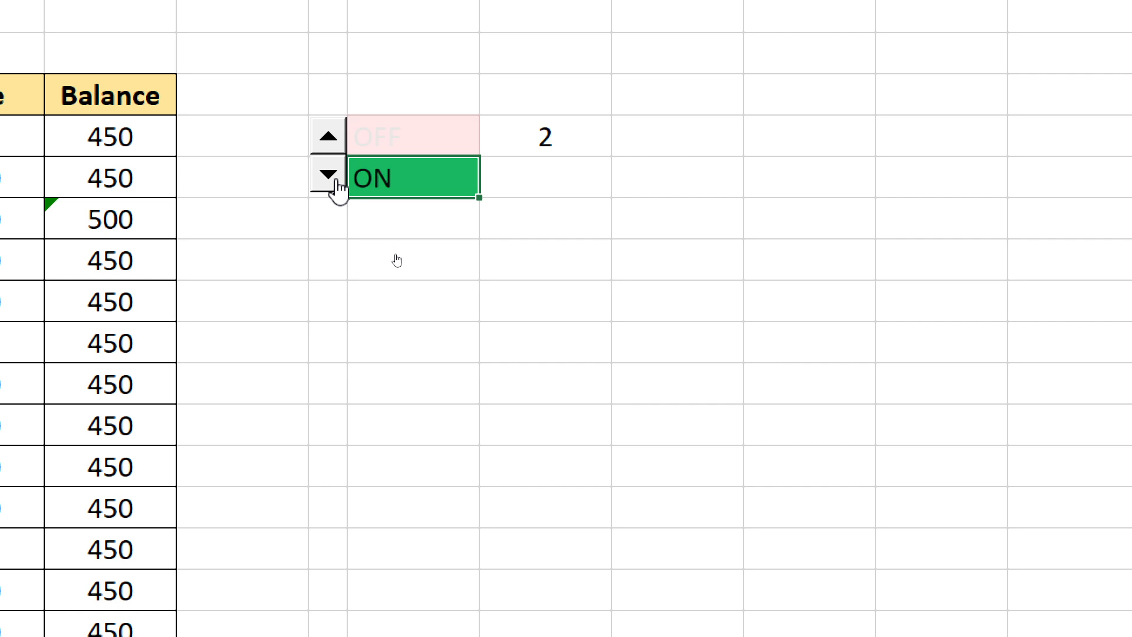
pyautogui.click(330, 179)
pyautogui.click(328, 139)
pyautogui.click(330, 180)
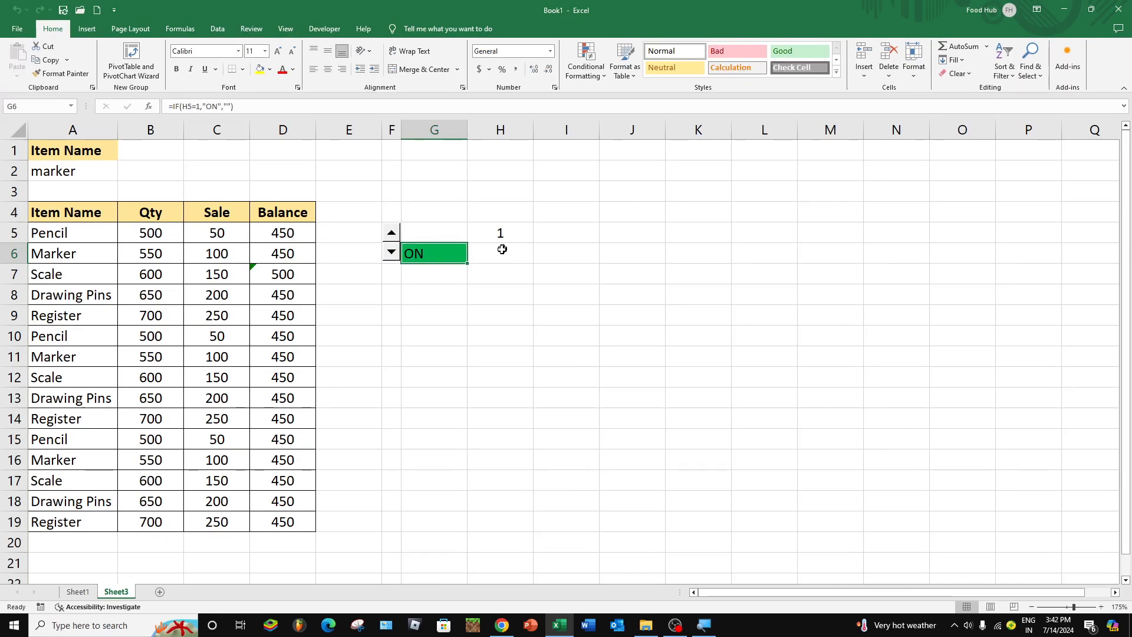
# - Enter the formula =IF(H5=1,"ON","OFF") in cell H6
pyautogui.click(501, 250)
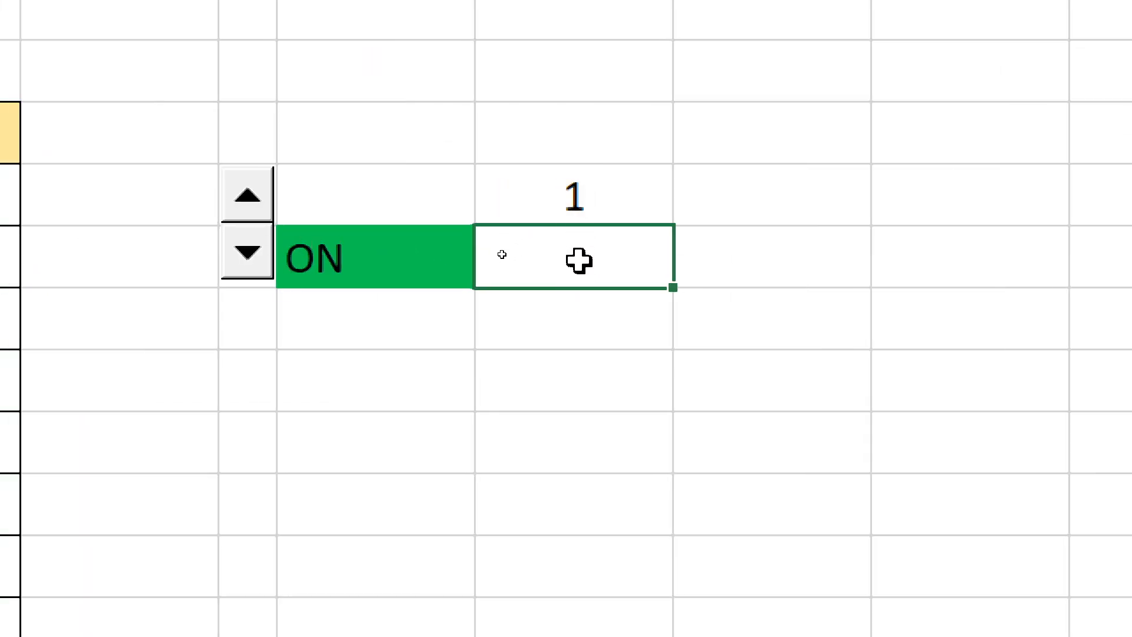
pyautogui.write('=IF(')
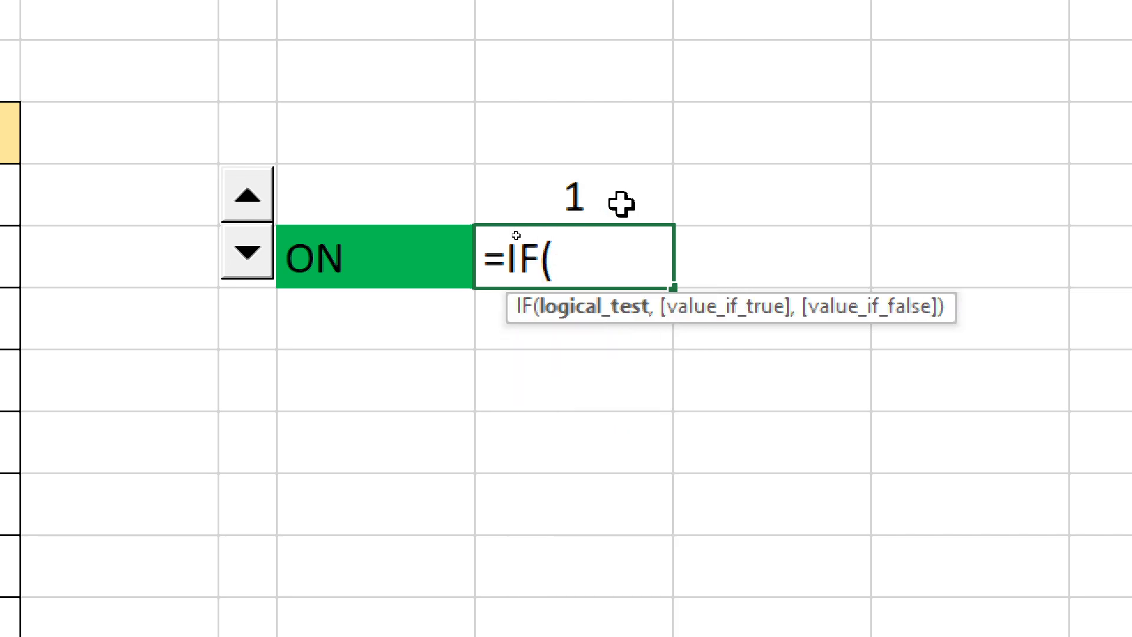
pyautogui.click(611, 203)
pyautogui.write('=')
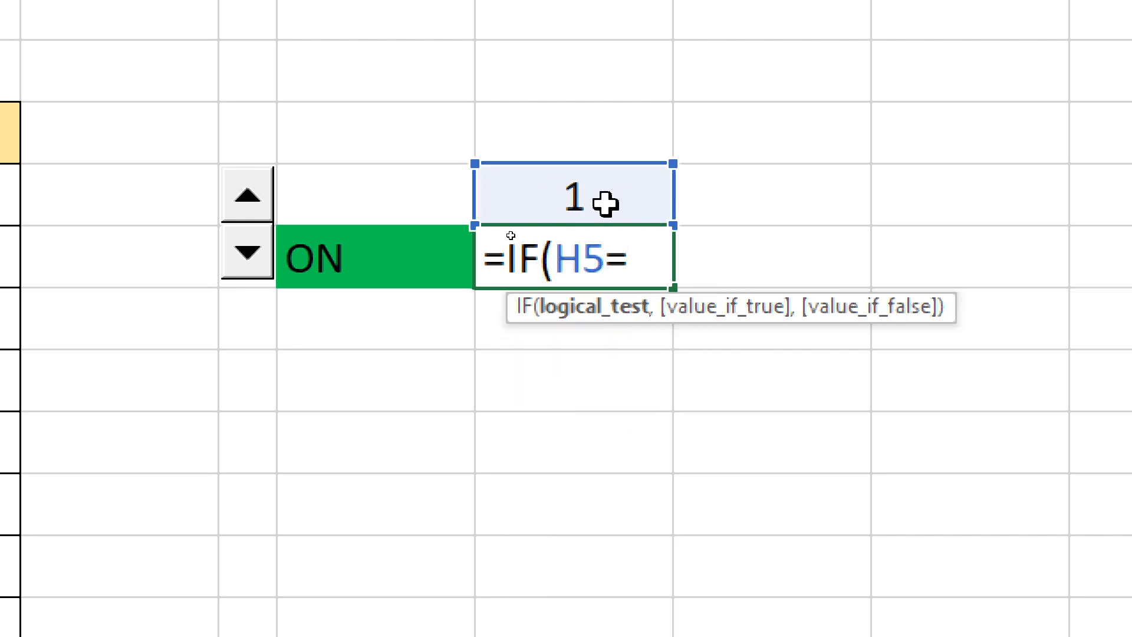
pyautogui.write('1,"')
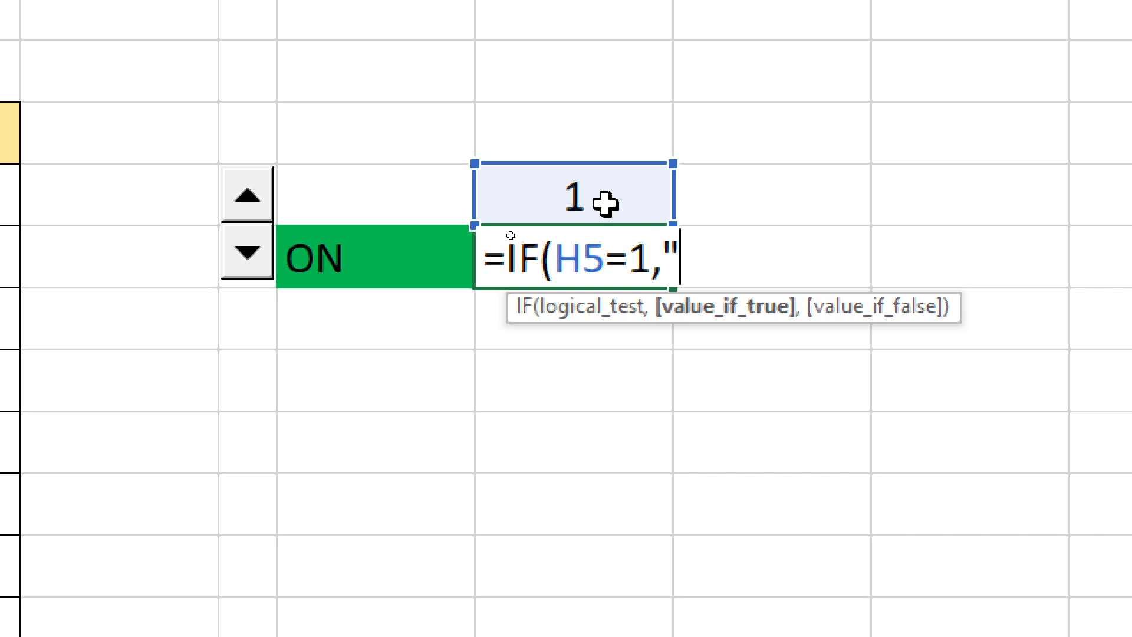
pyautogui.write('ON')
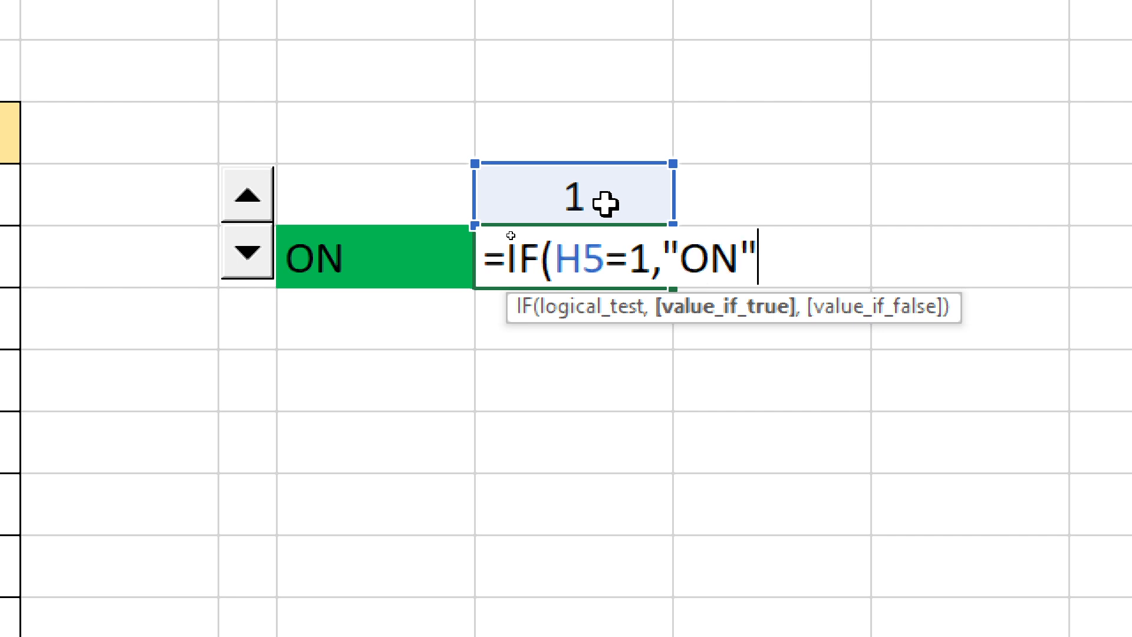
pyautogui.write('","O')
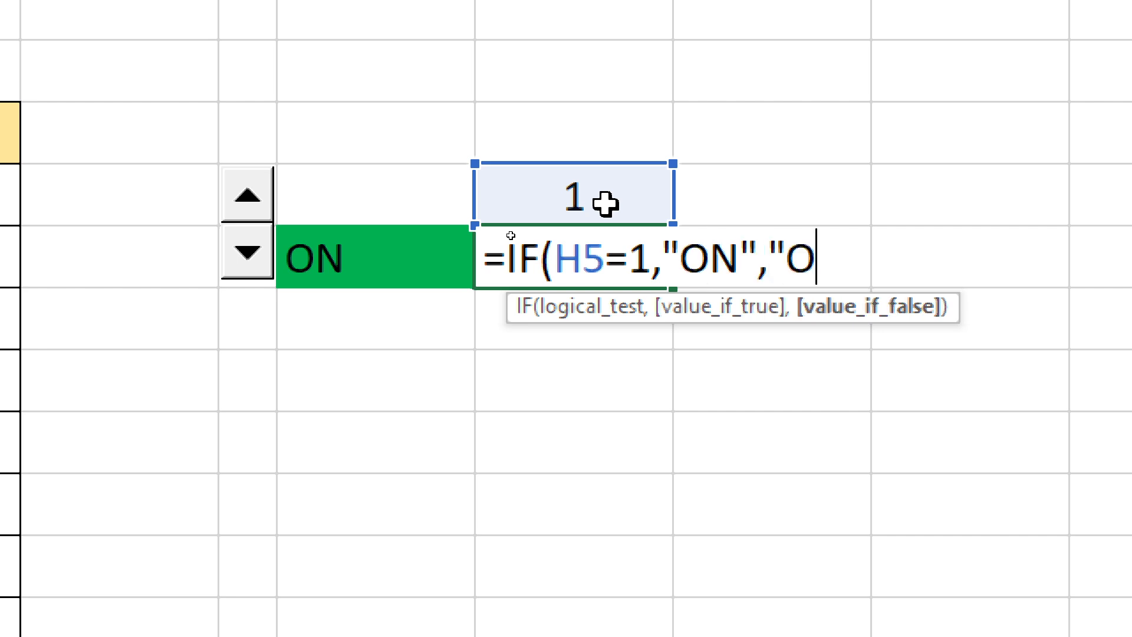
pyautogui.write('FF"')
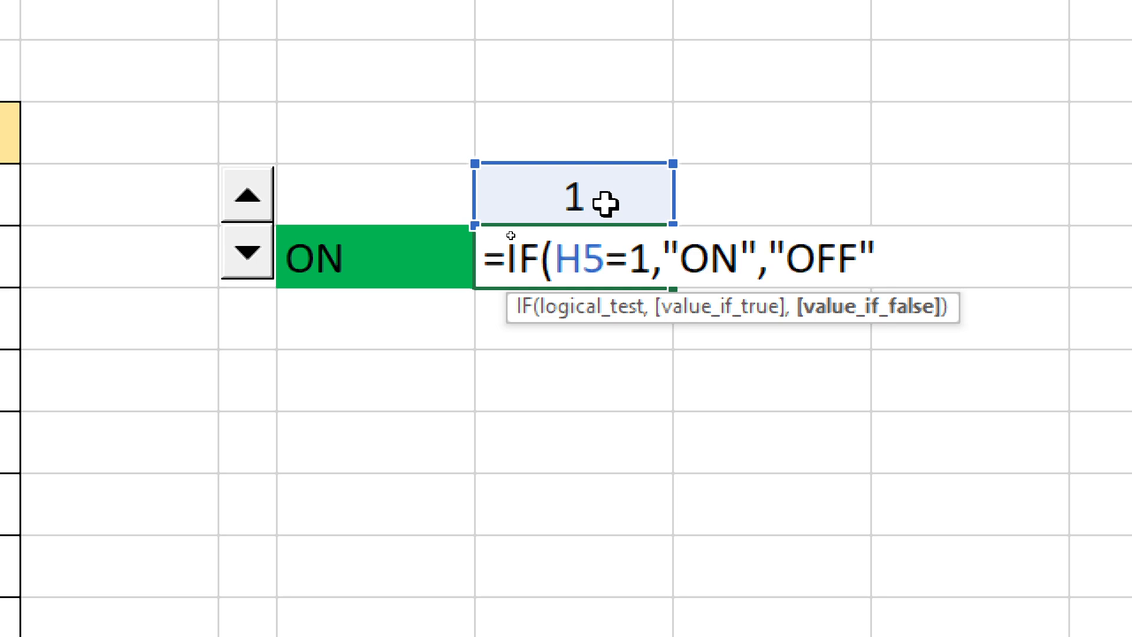
pyautogui.write(')')
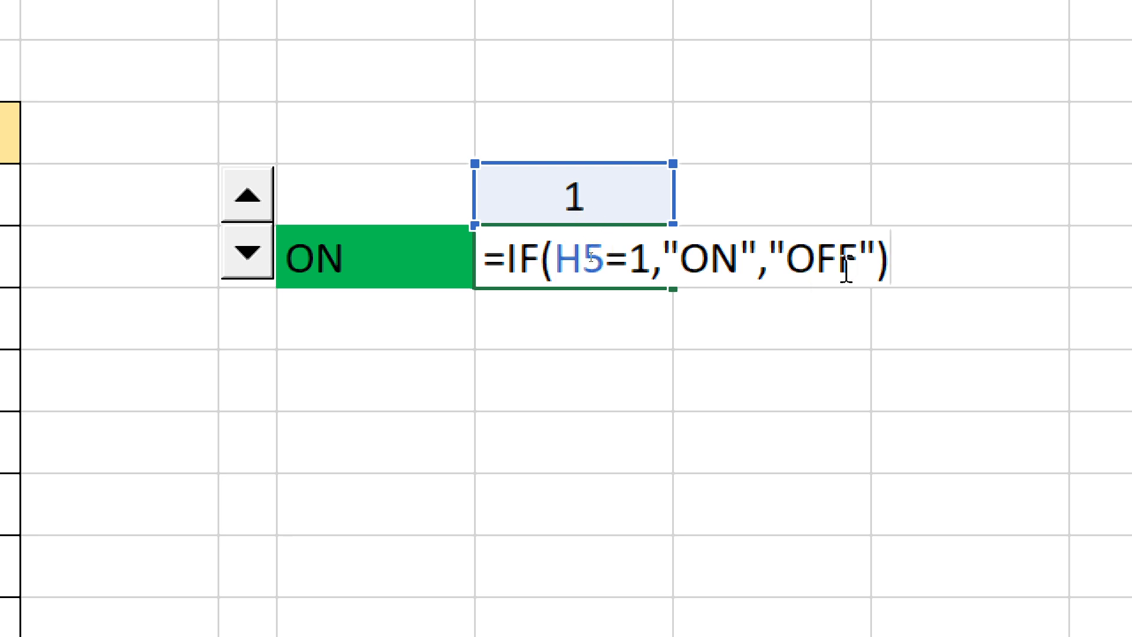
pyautogui.press('Return')
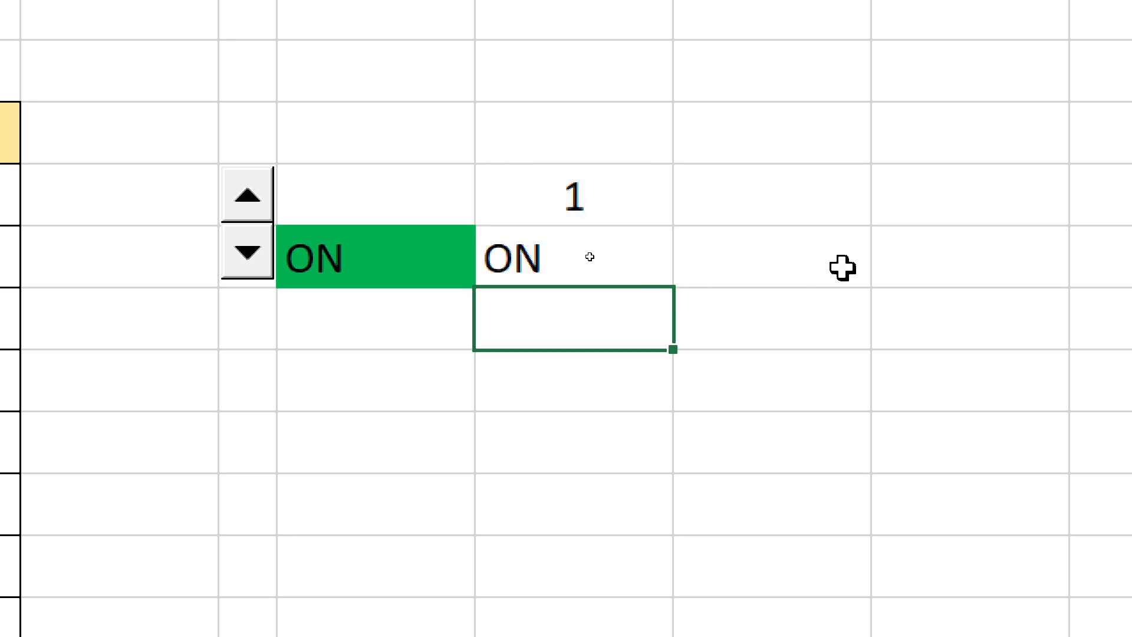
# - Centre the contents of cells H5:H6 horizontally
pyautogui.click(590, 257)
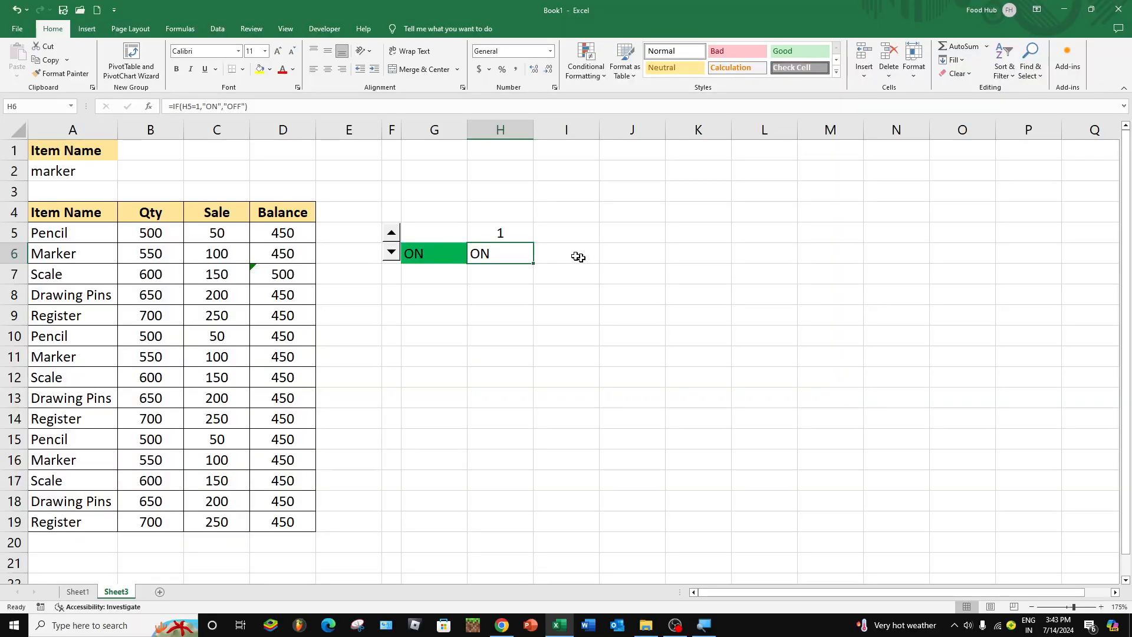
pyautogui.moveTo(507, 234); pyautogui.dragTo(501, 254)
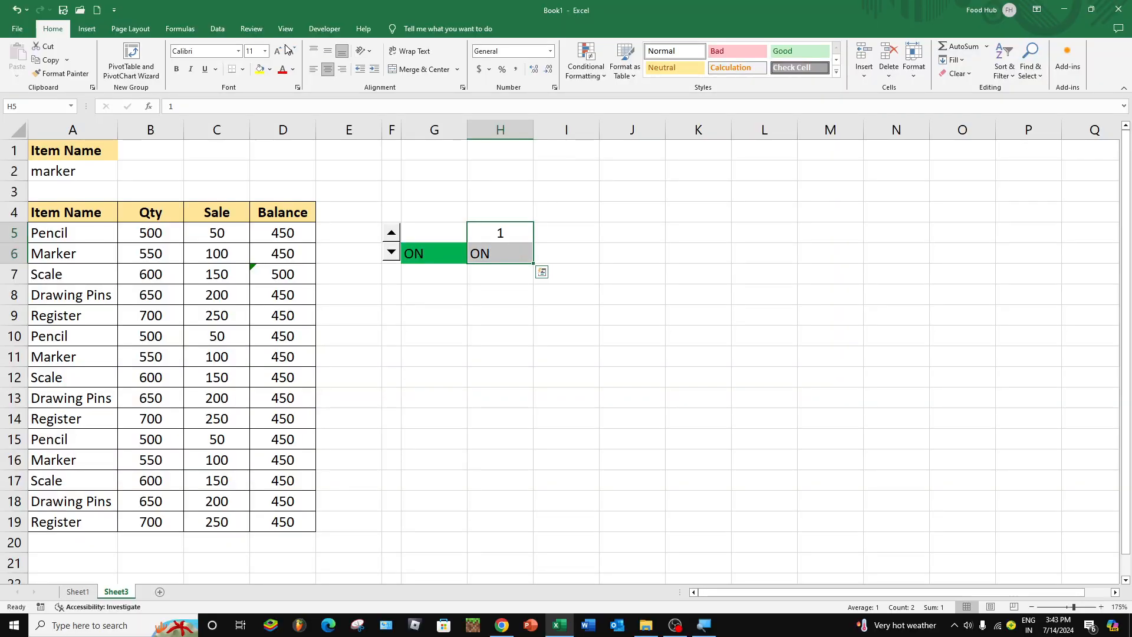
pyautogui.click(328, 70)
# - Switch the spin button to 2, and start a formula-based conditional formatting rule for the table range A4:D19
pyautogui.moveTo(53, 212); pyautogui.dragTo(308, 523)
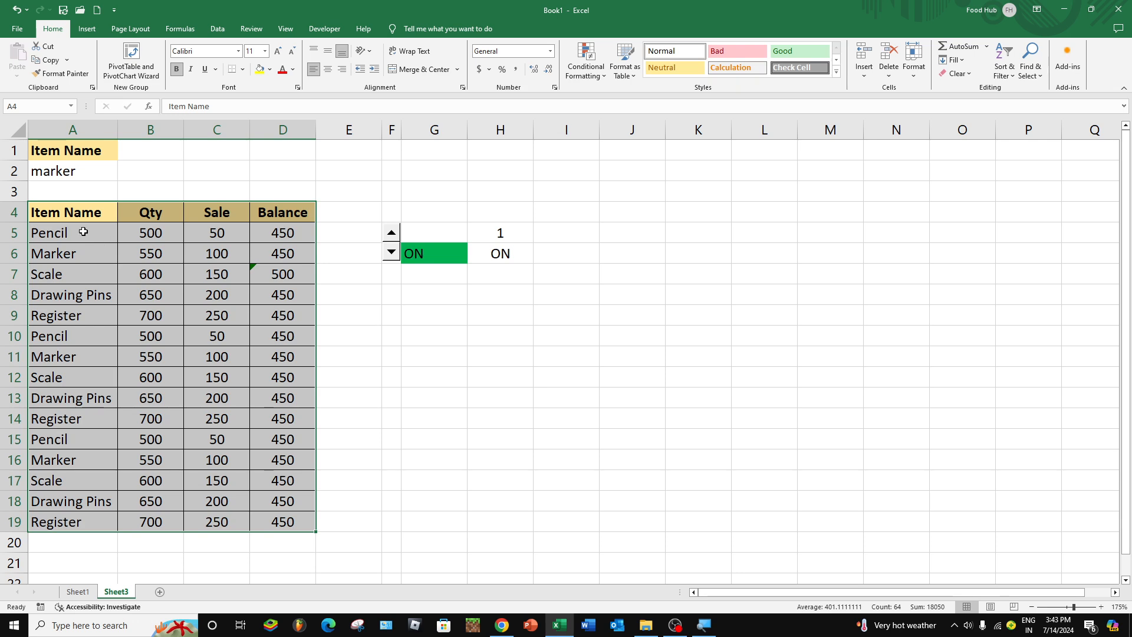
pyautogui.click(393, 236)
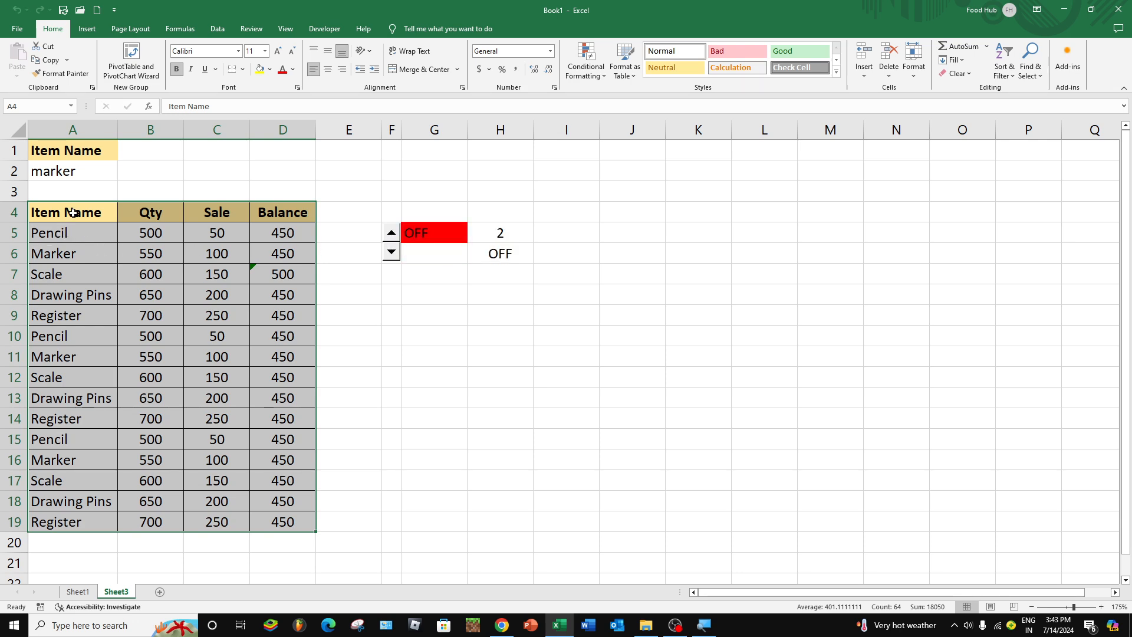
pyautogui.moveTo(73, 213); pyautogui.dragTo(295, 524)
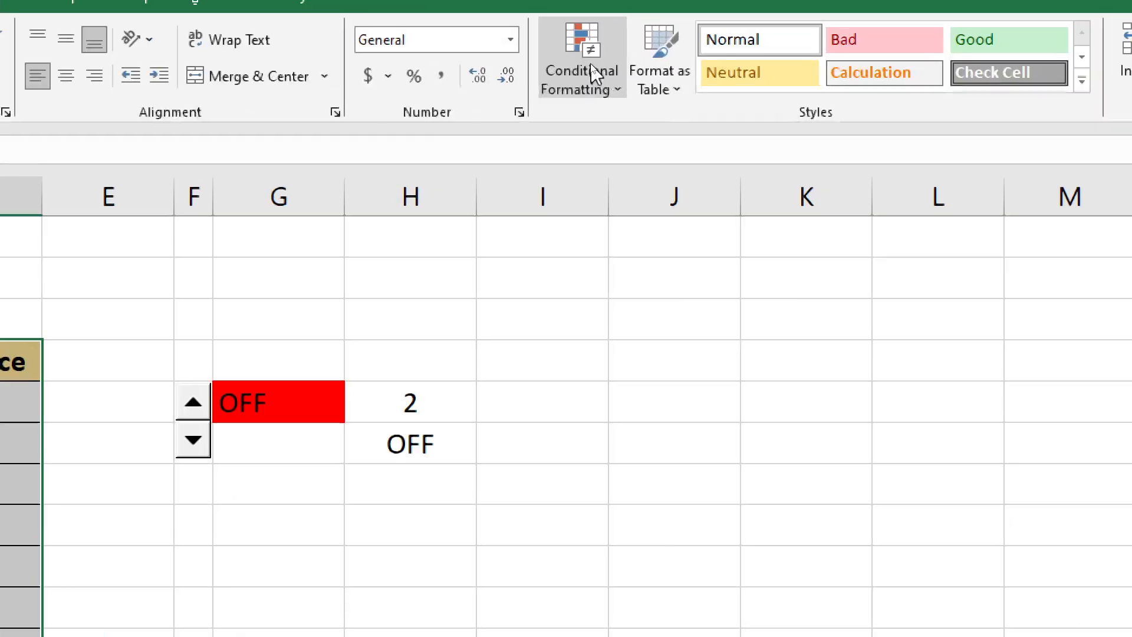
pyautogui.click(591, 73)
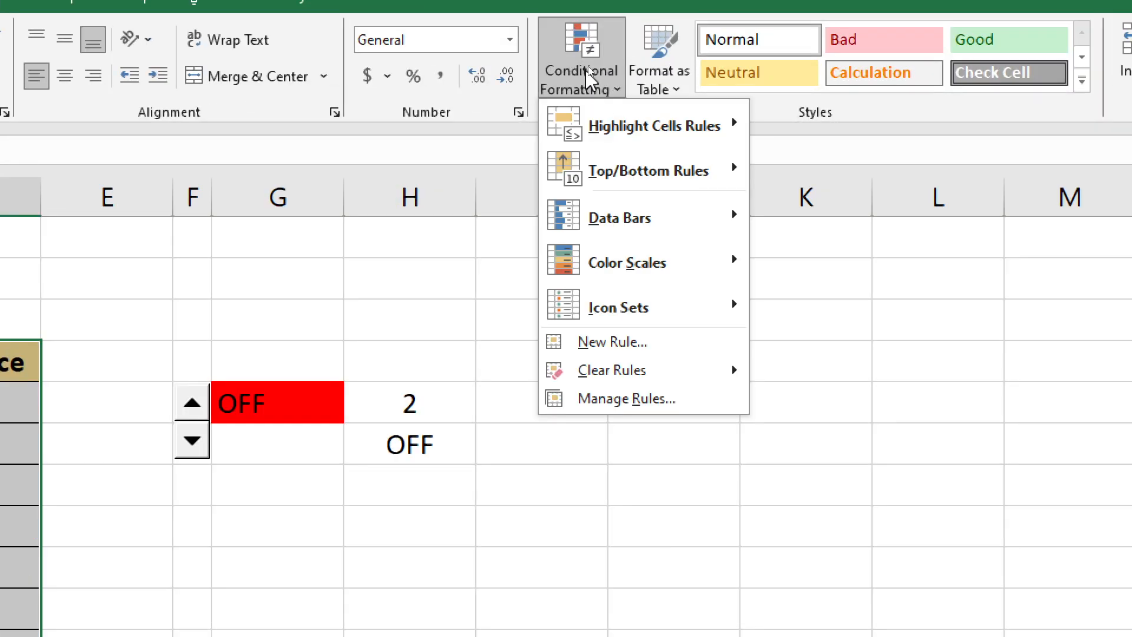
pyautogui.click(614, 342)
pyautogui.moveTo(487, 347); pyautogui.dragTo(500, 117)
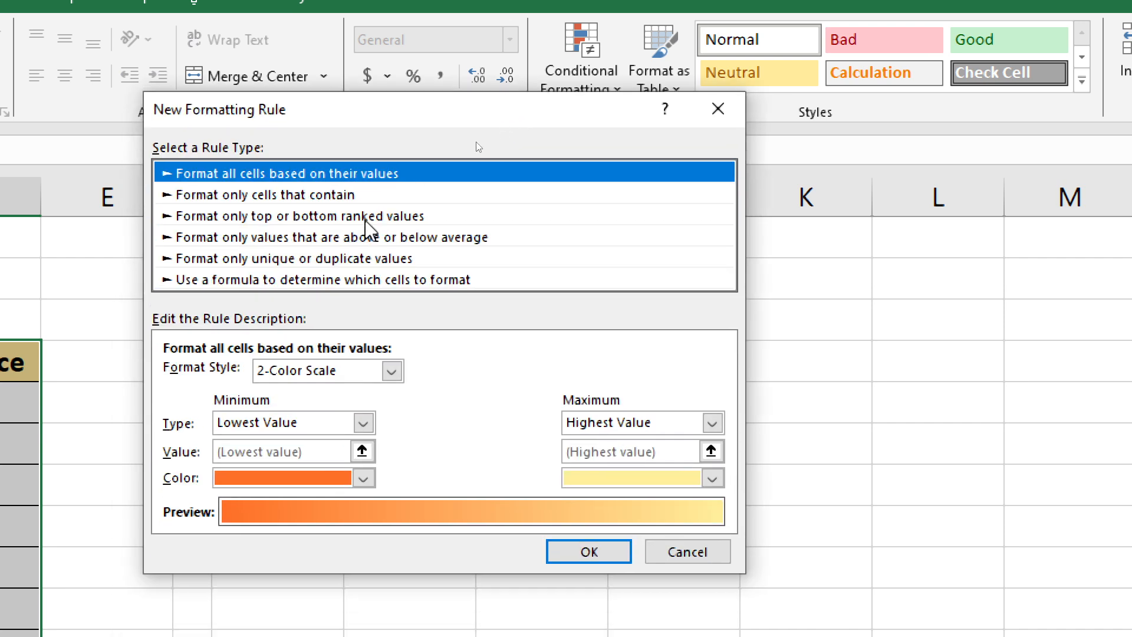
pyautogui.click(223, 281)
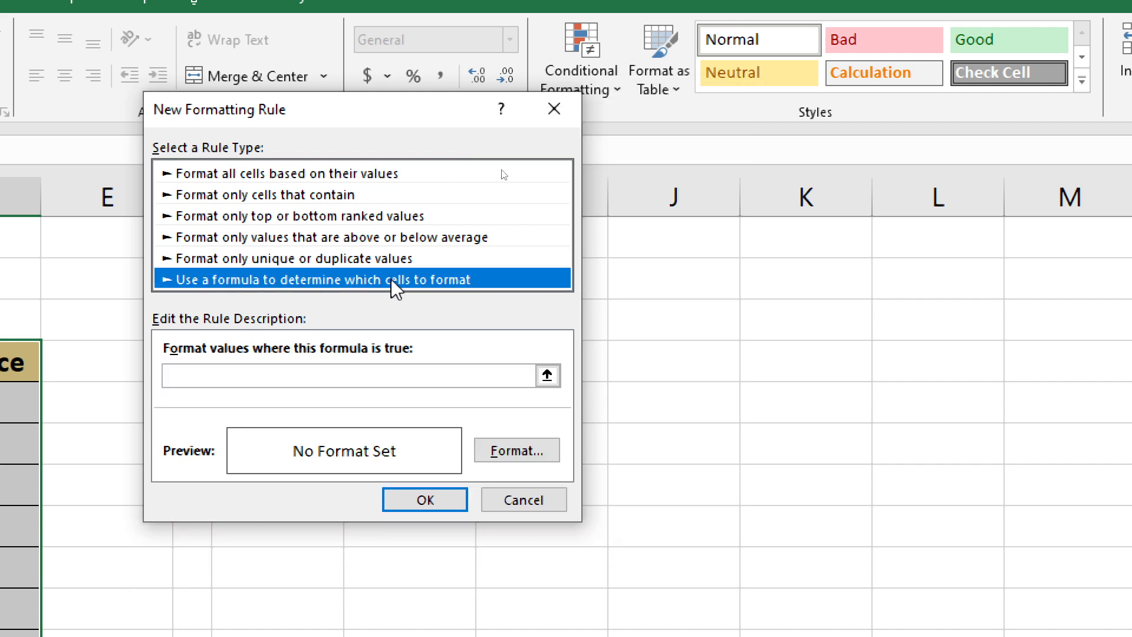
# - Enter =AND($A4=$A$2,$H$6="ON") as the formula of the new formatting rule
pyautogui.click(321, 375)
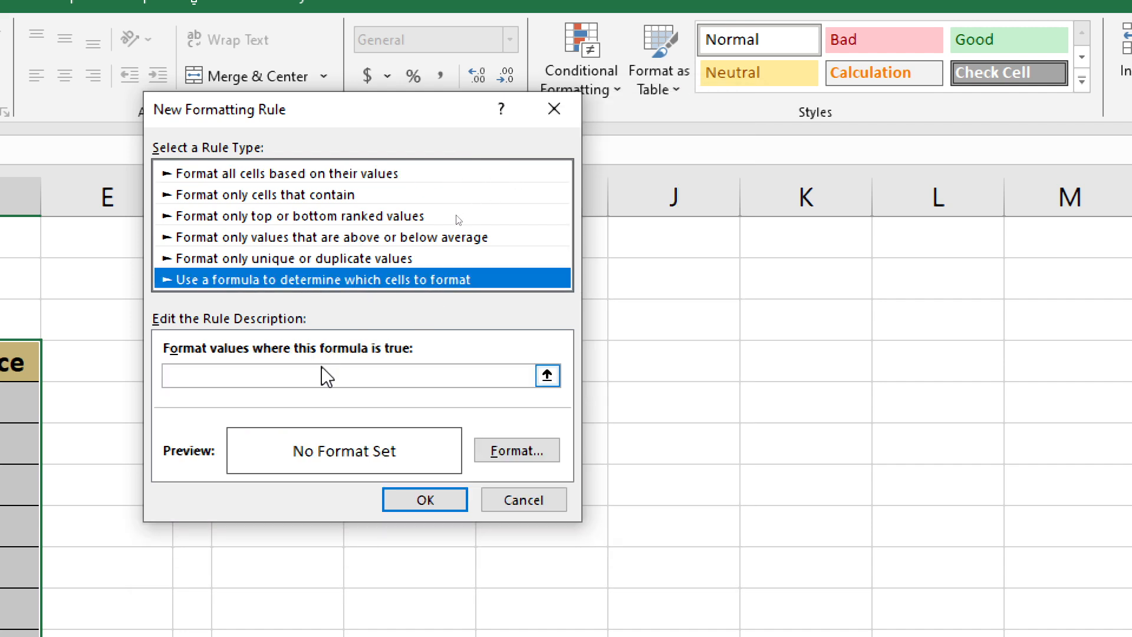
pyautogui.click(267, 373)
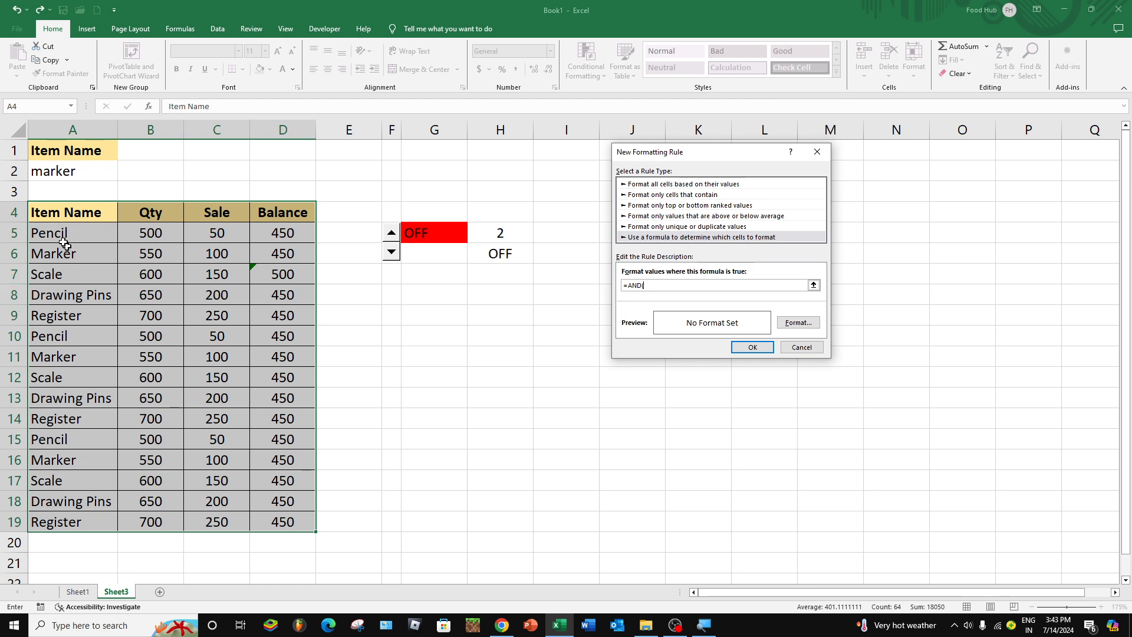
pyautogui.moveTo(659, 155); pyautogui.dragTo(407, 165)
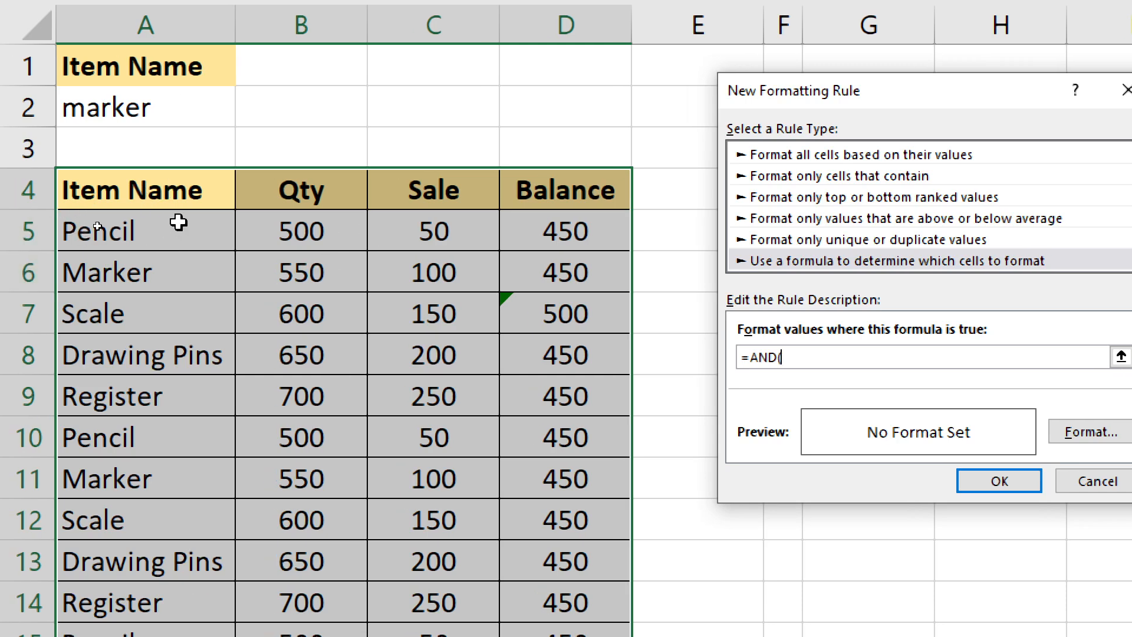
pyautogui.click(160, 191)
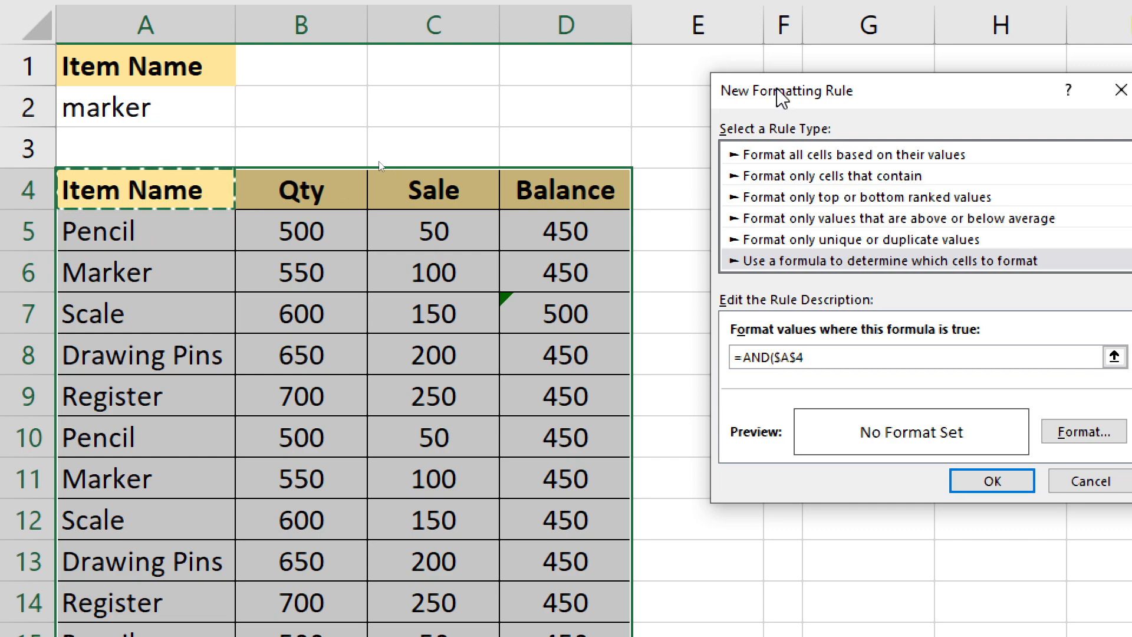
pyautogui.moveTo(784, 94); pyautogui.dragTo(392, 115)
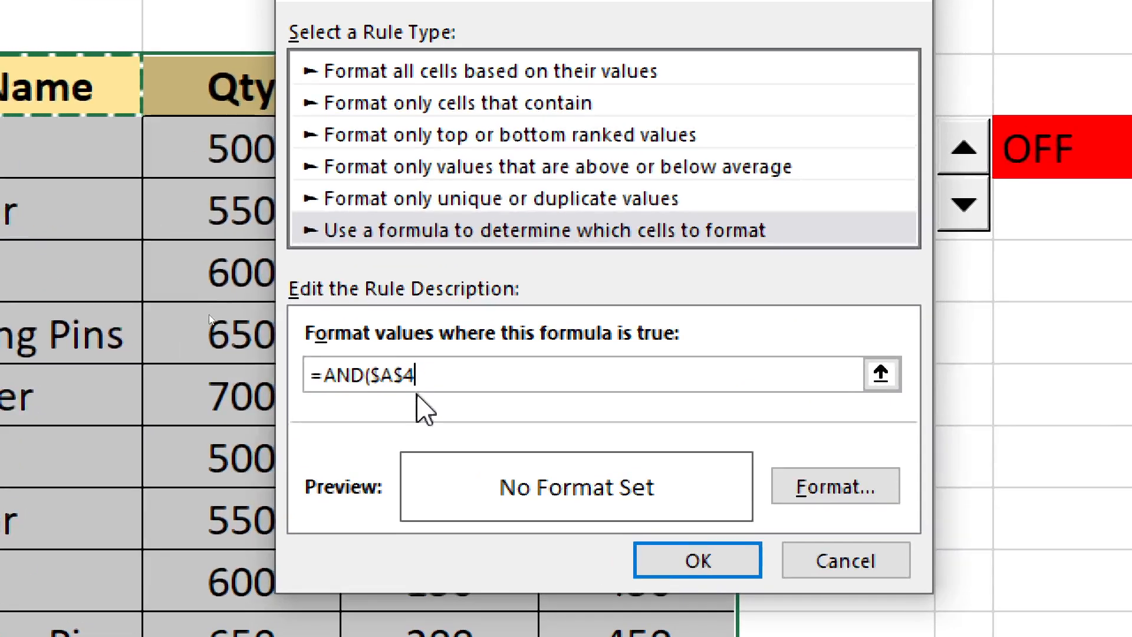
pyautogui.click(411, 375)
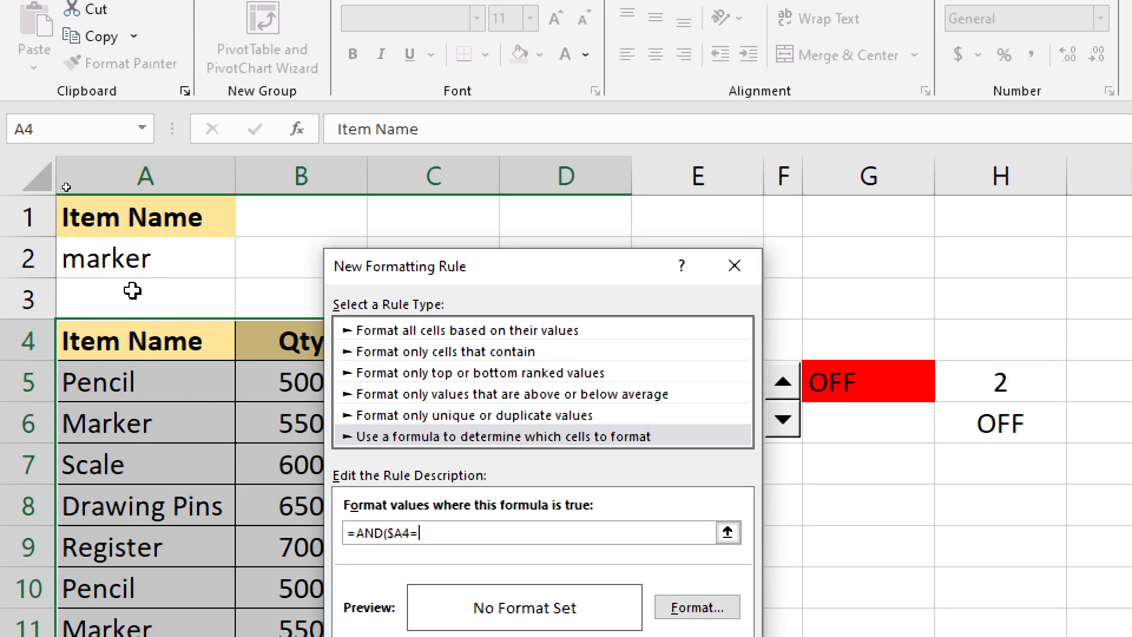
pyautogui.click(155, 261)
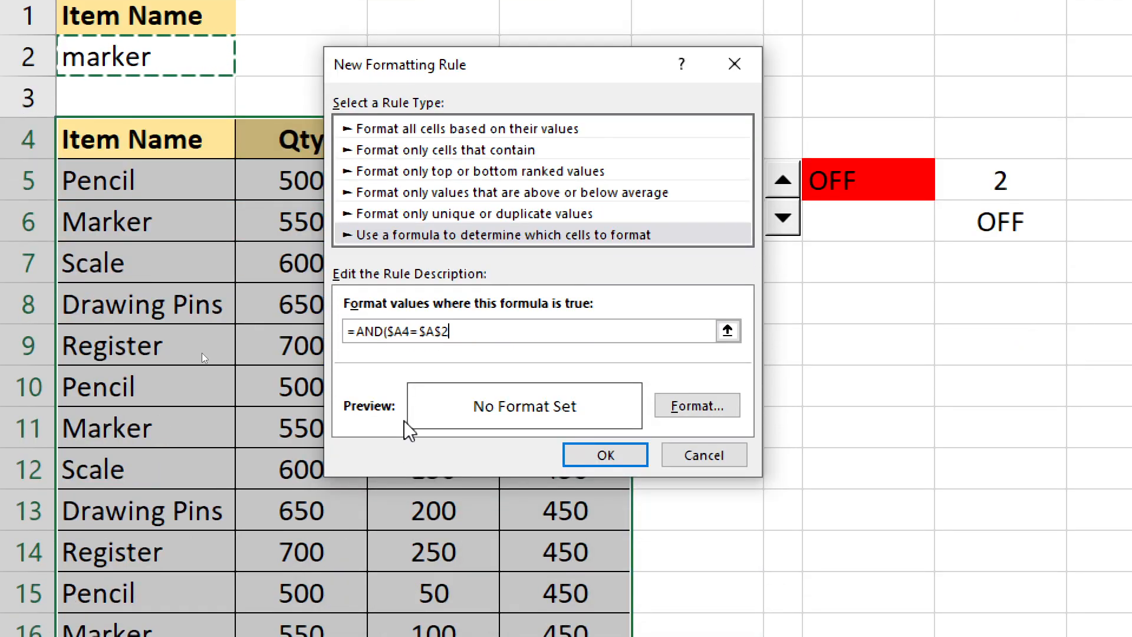
pyautogui.write(',')
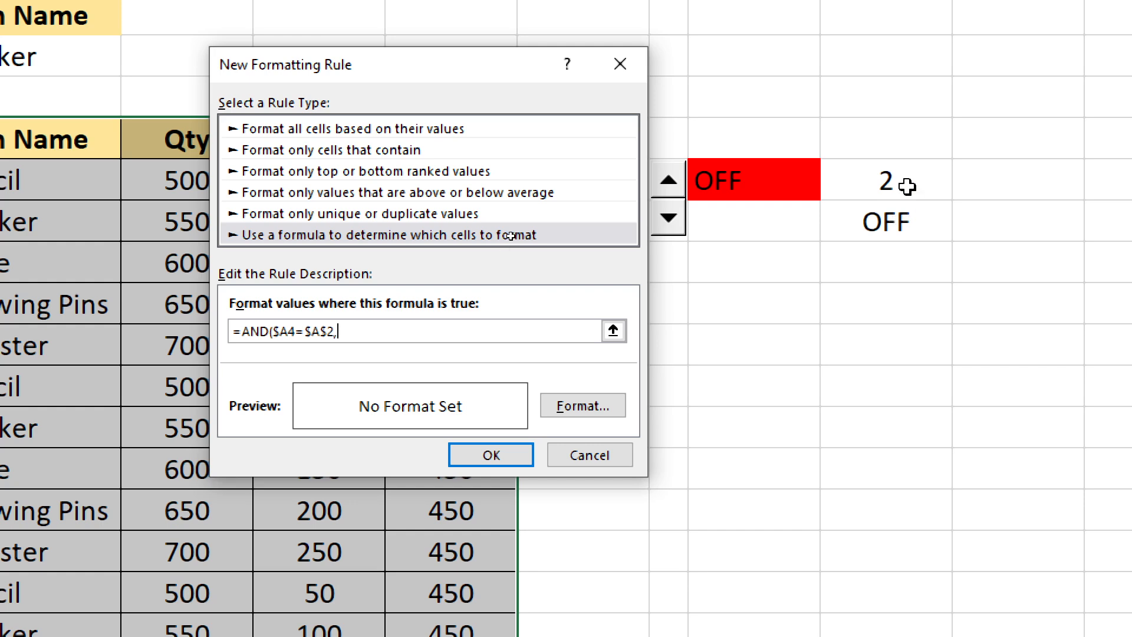
pyautogui.click(903, 224)
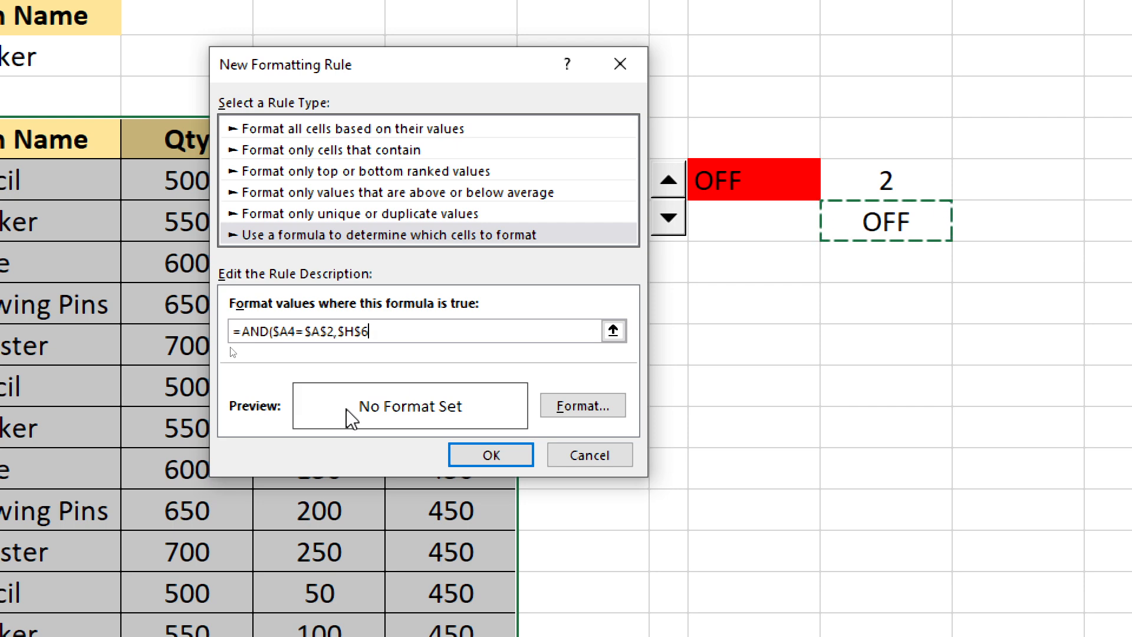
pyautogui.write('="ON')
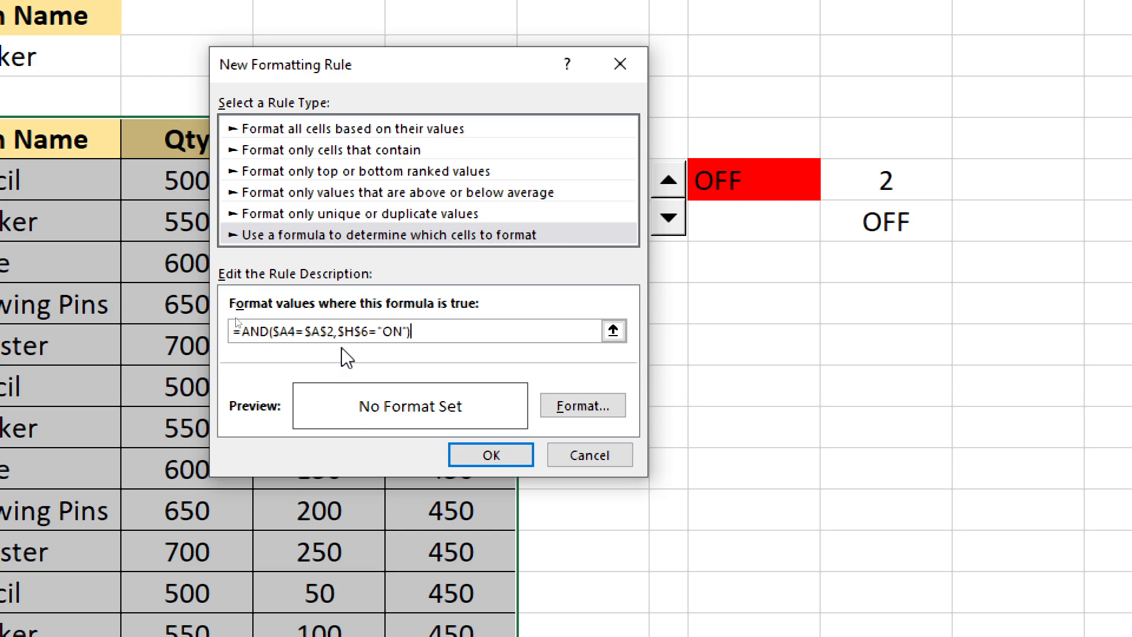
# - Give the formula rule a green background fill and apply it to the table
pyautogui.click(613, 407)
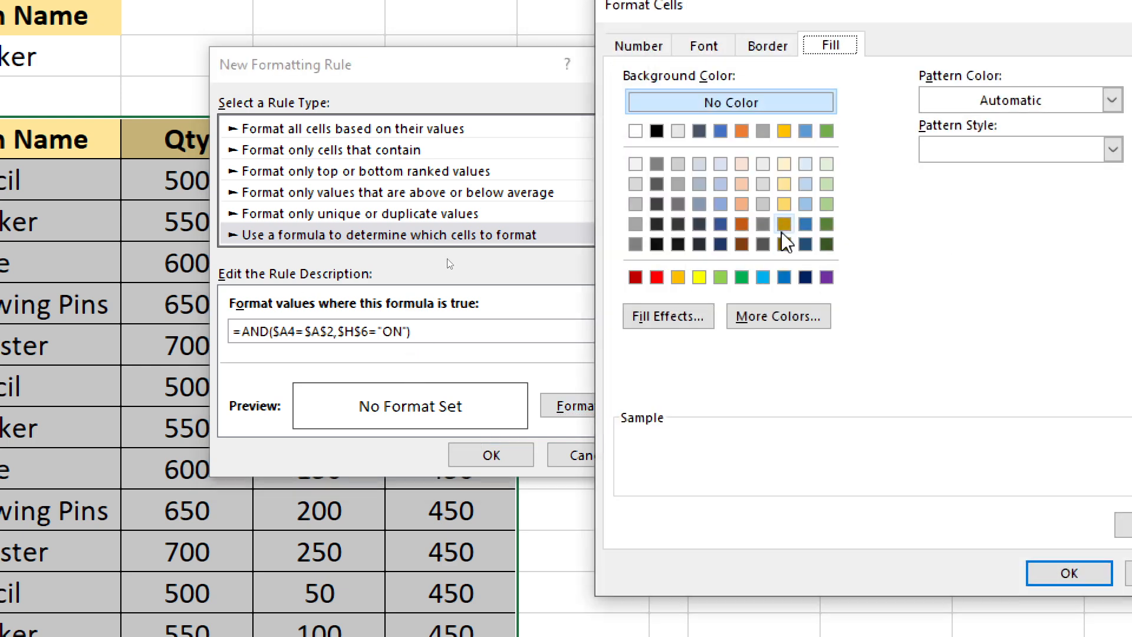
pyautogui.click(742, 277)
pyautogui.click(1049, 574)
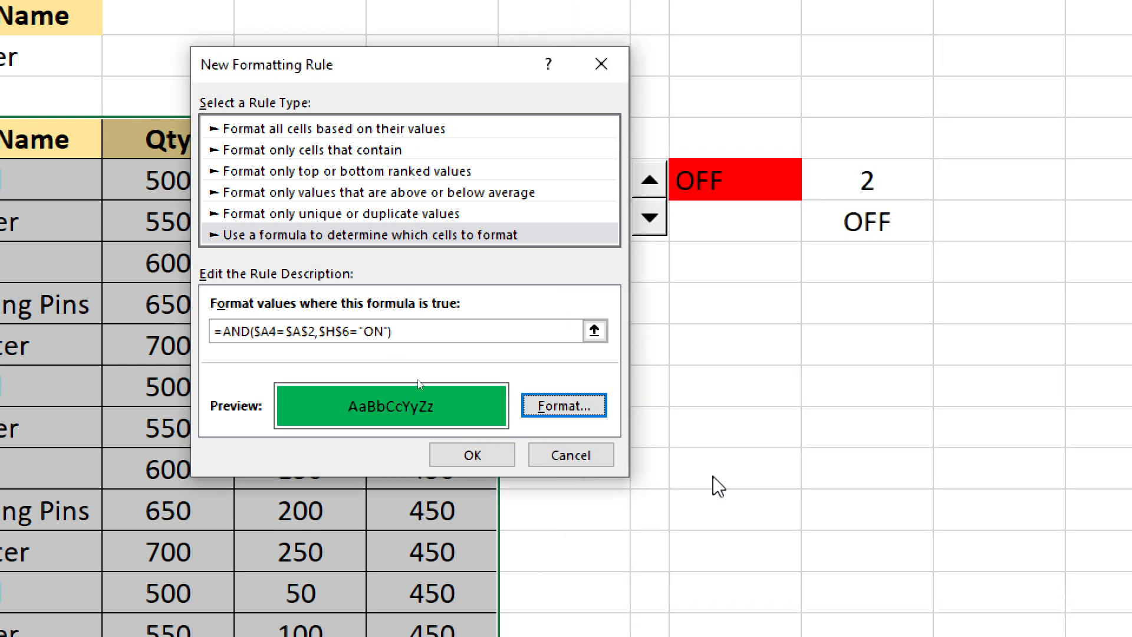
pyautogui.click(474, 455)
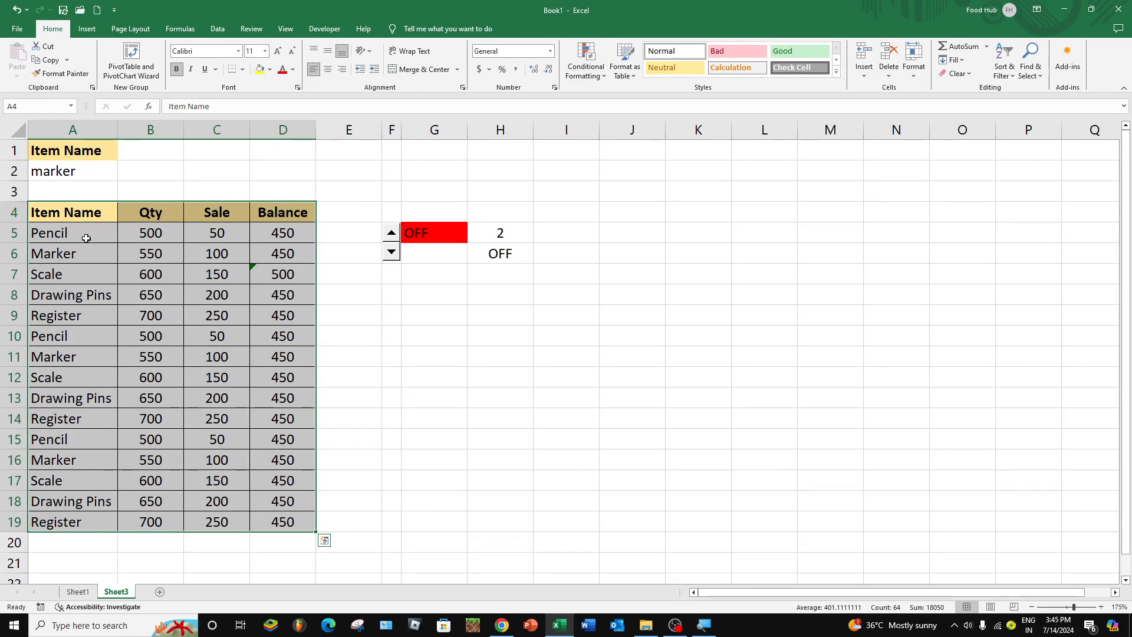
pyautogui.moveTo(84, 219); pyautogui.dragTo(283, 522)
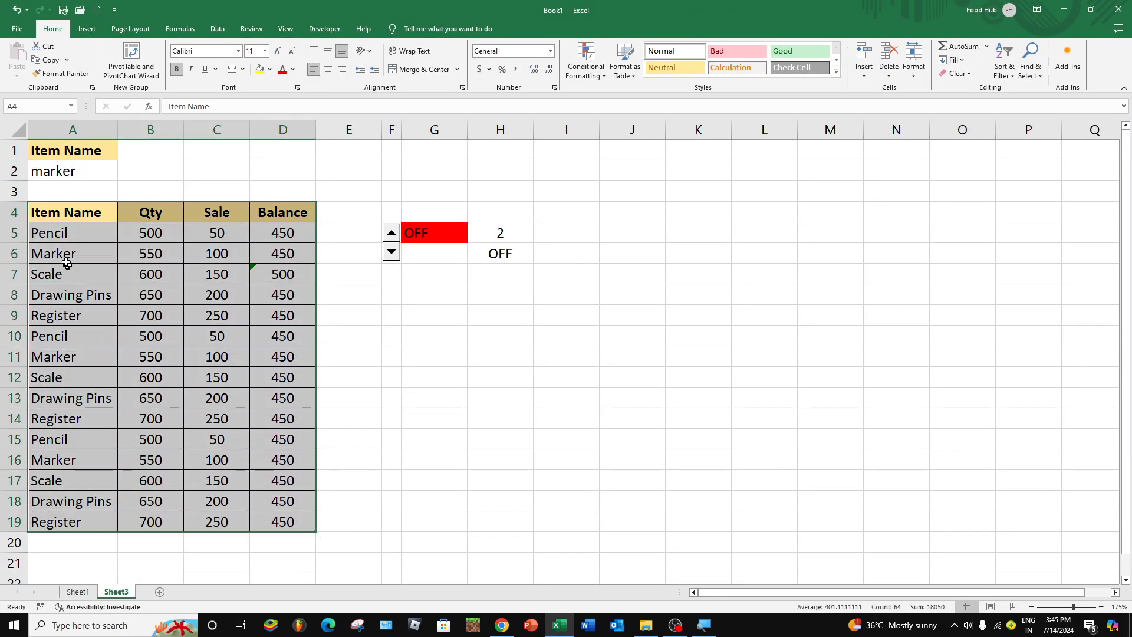
pyautogui.doubleClick(65, 259)
pyautogui.moveTo(218, 253)
pyautogui.mouseDown()
pyautogui.moveTo(215, 435)
pyautogui.moveTo(252, 435)
pyautogui.mouseUp()
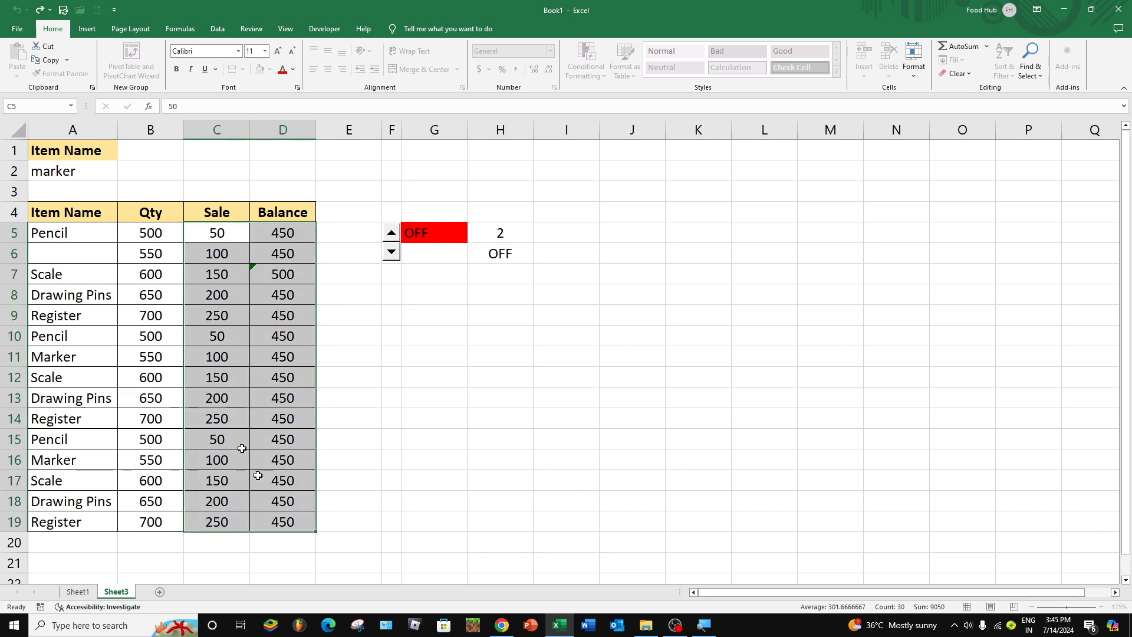
pyautogui.click(65, 171)
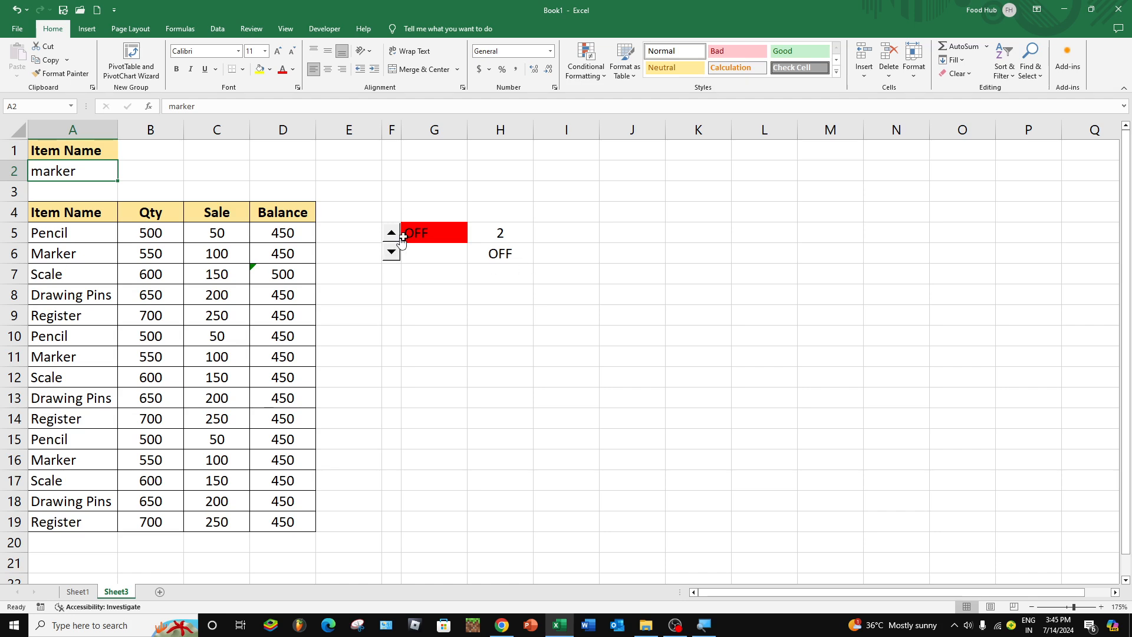
pyautogui.click(432, 235)
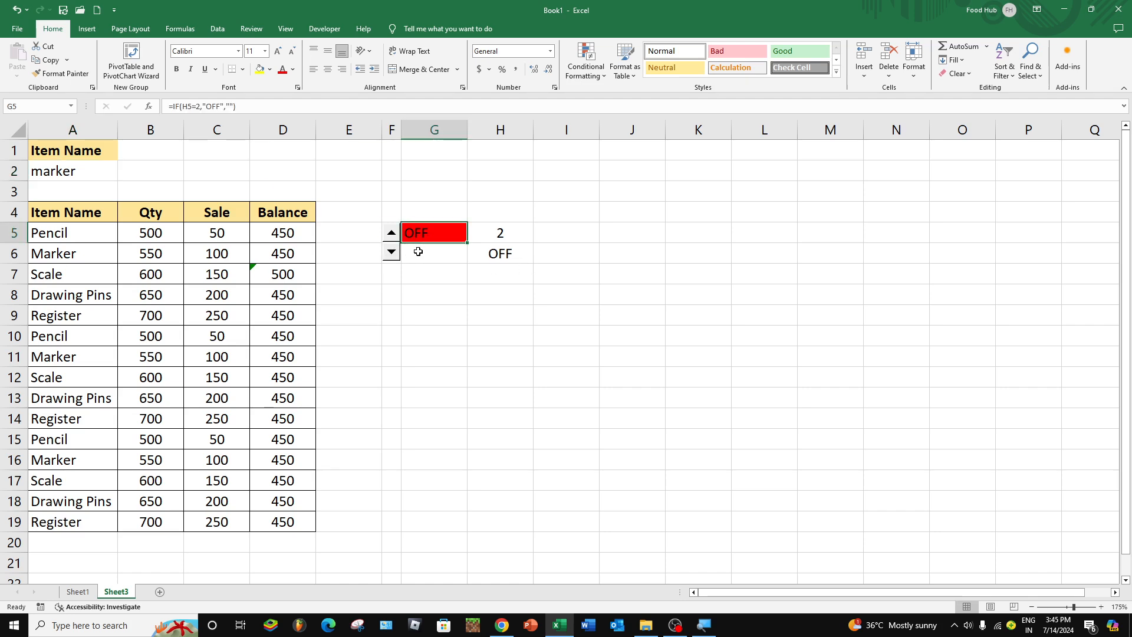
# - Switch the spin button to 1 to test the ON highlighting of the marker rows
pyautogui.click(391, 253)
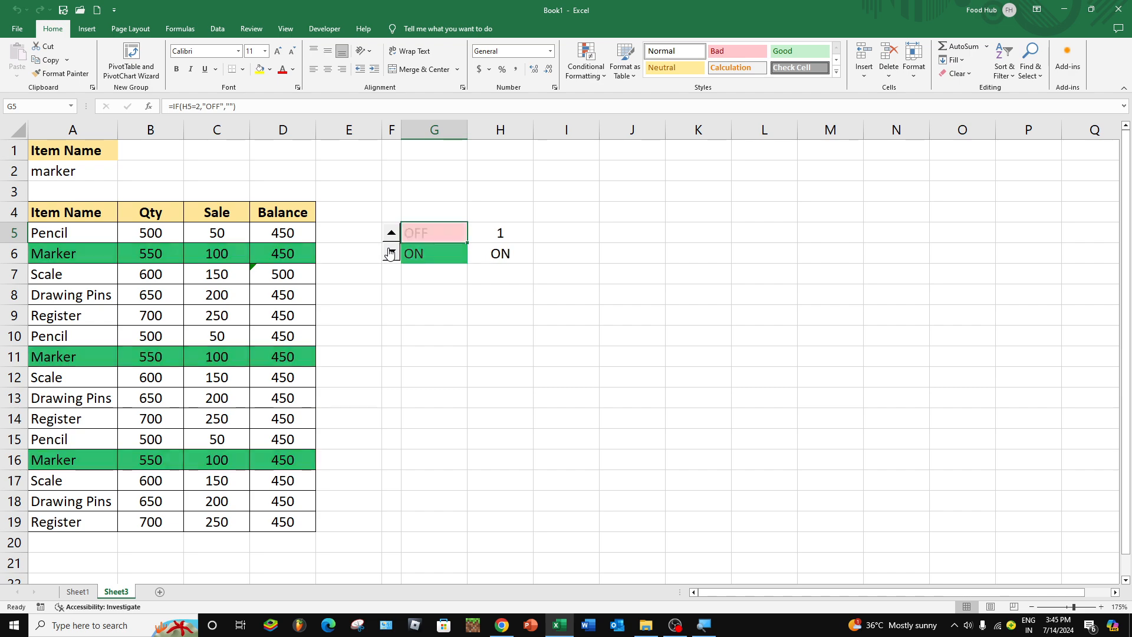
pyautogui.click(413, 254)
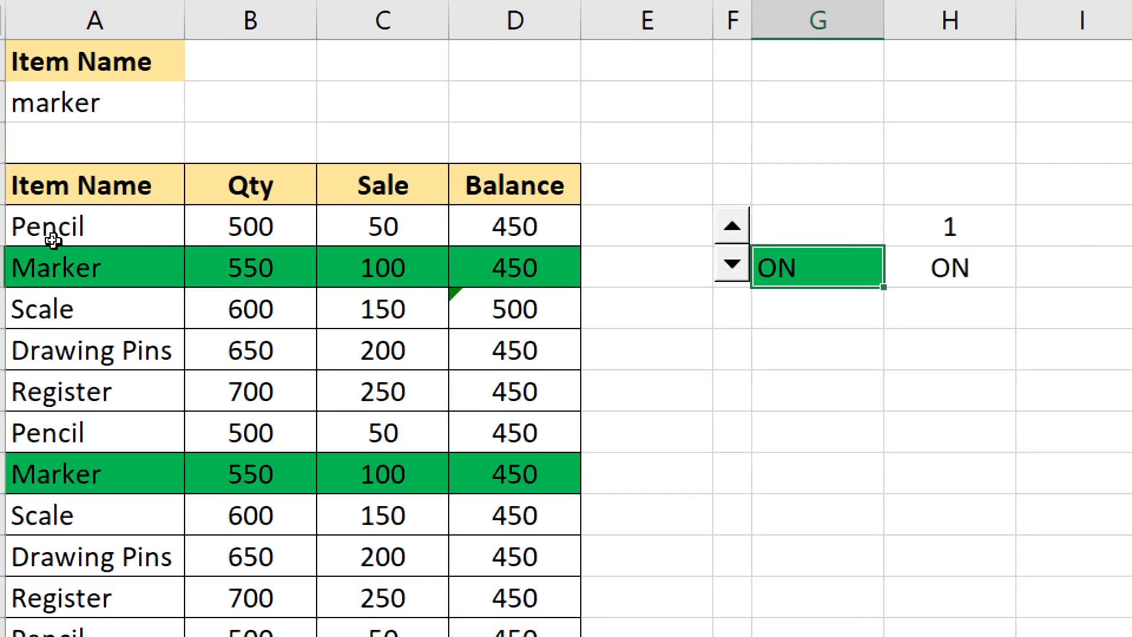
pyautogui.click(49, 248)
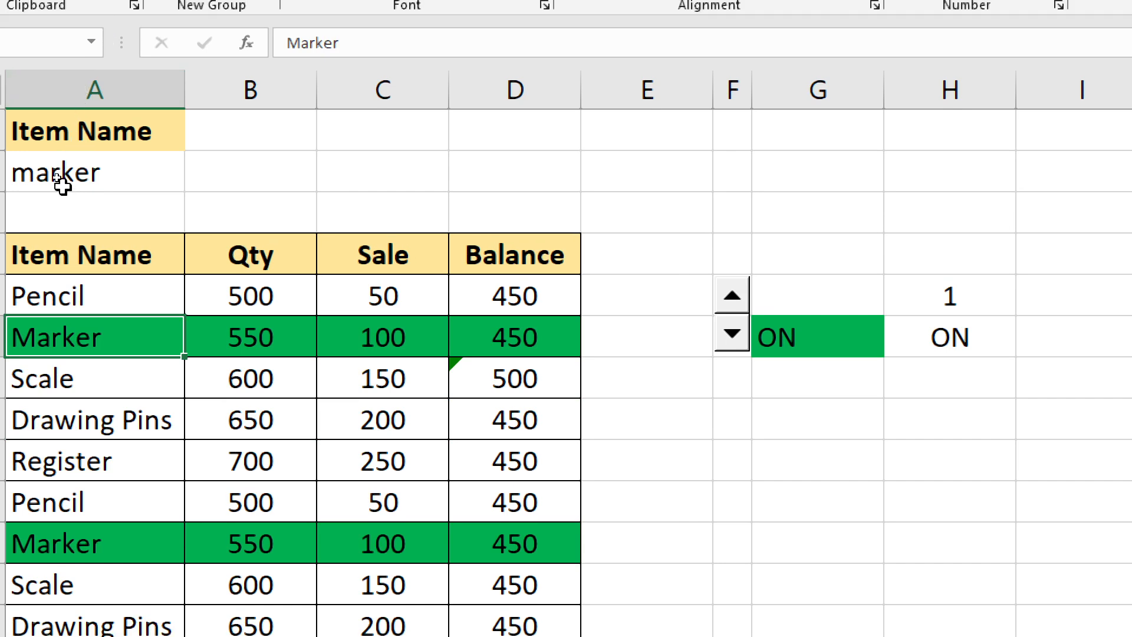
# - Change the item name in cell A2 to PENCIL
pyautogui.click(94, 178)
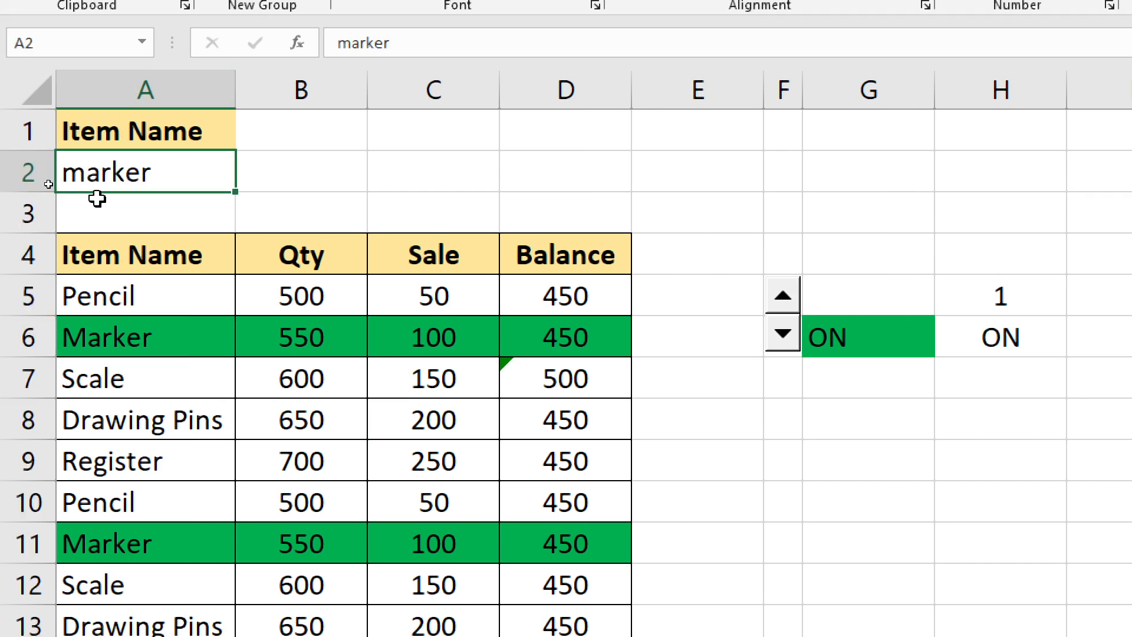
pyautogui.write('PENCIL')
pyautogui.press('Return')
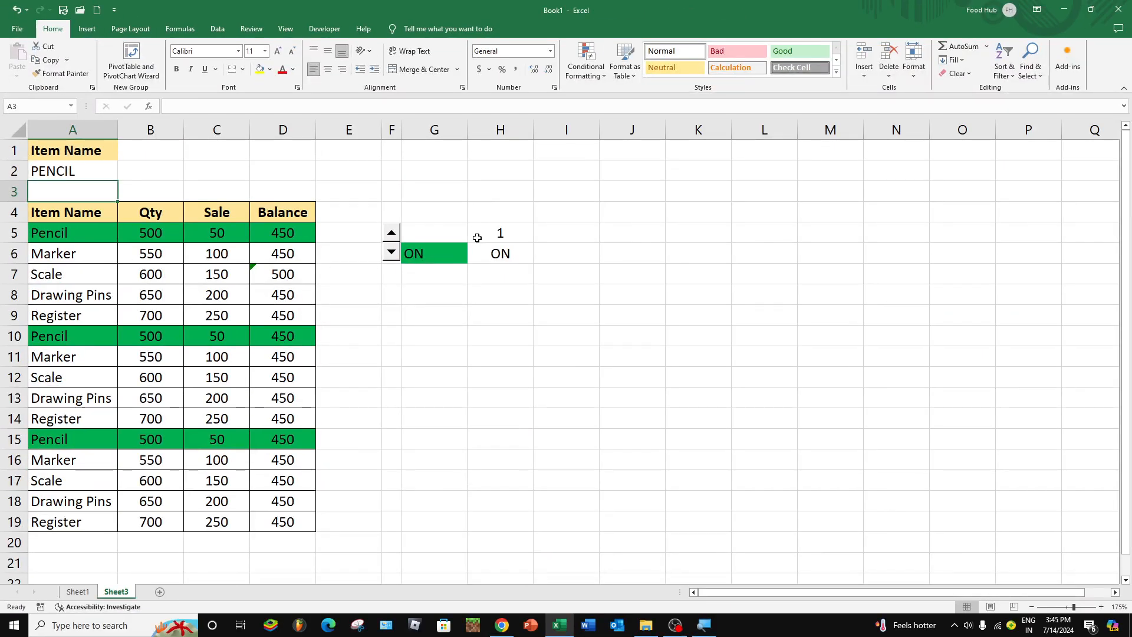
# - Toggle the spin button between 2 and 1 to test the pencil row highlighting, leaving it at 1
pyautogui.click(391, 233)
pyautogui.click(392, 254)
pyautogui.click(393, 236)
pyautogui.click(392, 236)
pyautogui.click(393, 252)
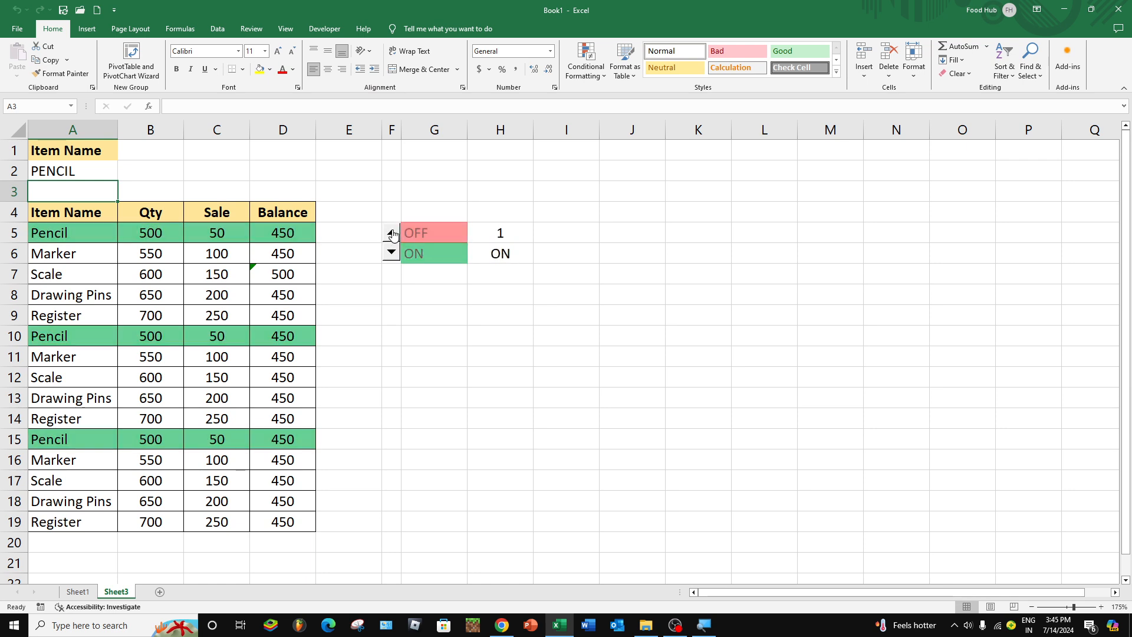
pyautogui.click(392, 234)
pyautogui.click(392, 253)
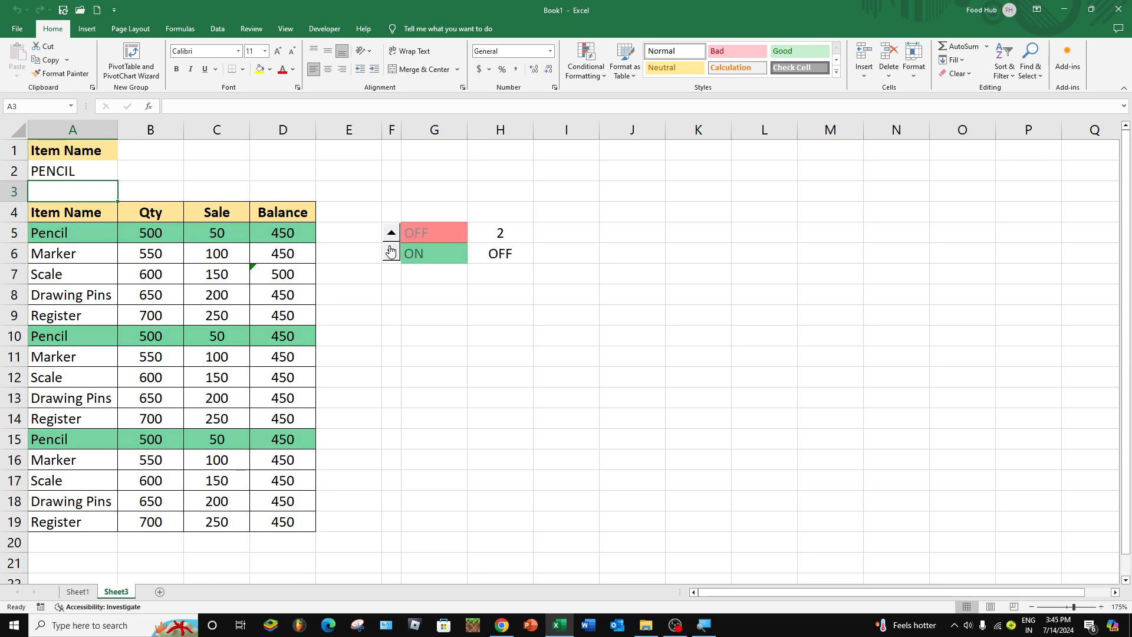
# - Hide the helper values in cells H5:H6 by setting their font colour to white
pyautogui.moveTo(508, 233)
pyautogui.mouseDown()
pyautogui.moveTo(510, 277)
pyautogui.moveTo(502, 236)
pyautogui.moveTo(501, 254)
pyautogui.mouseUp()
pyautogui.click(506, 238)
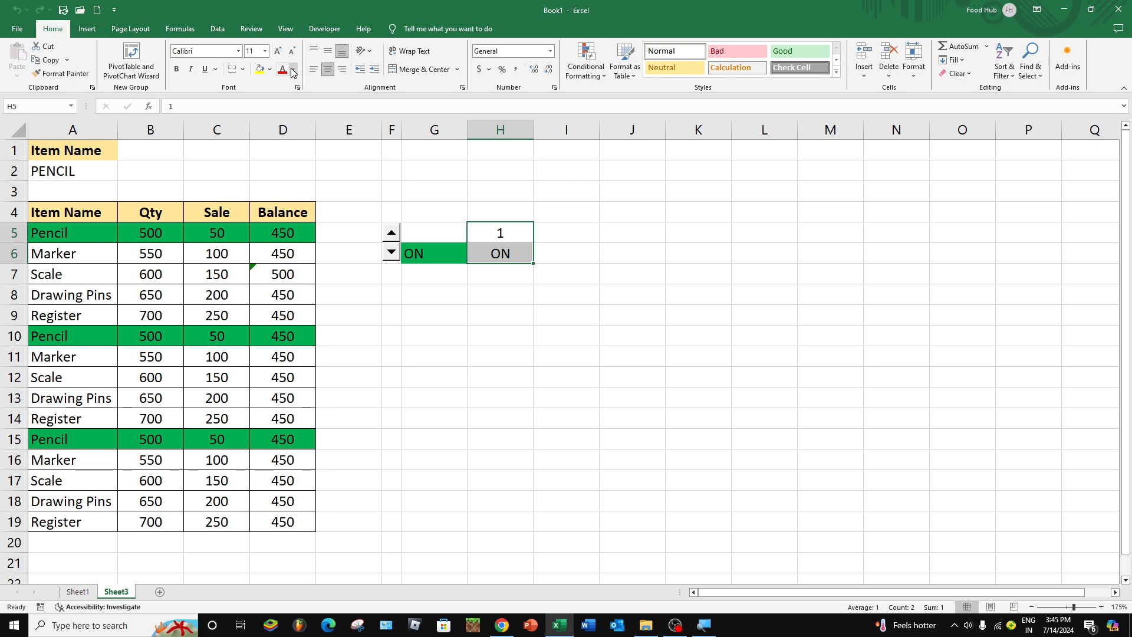
pyautogui.click(293, 72)
pyautogui.click(285, 116)
pyautogui.click(699, 315)
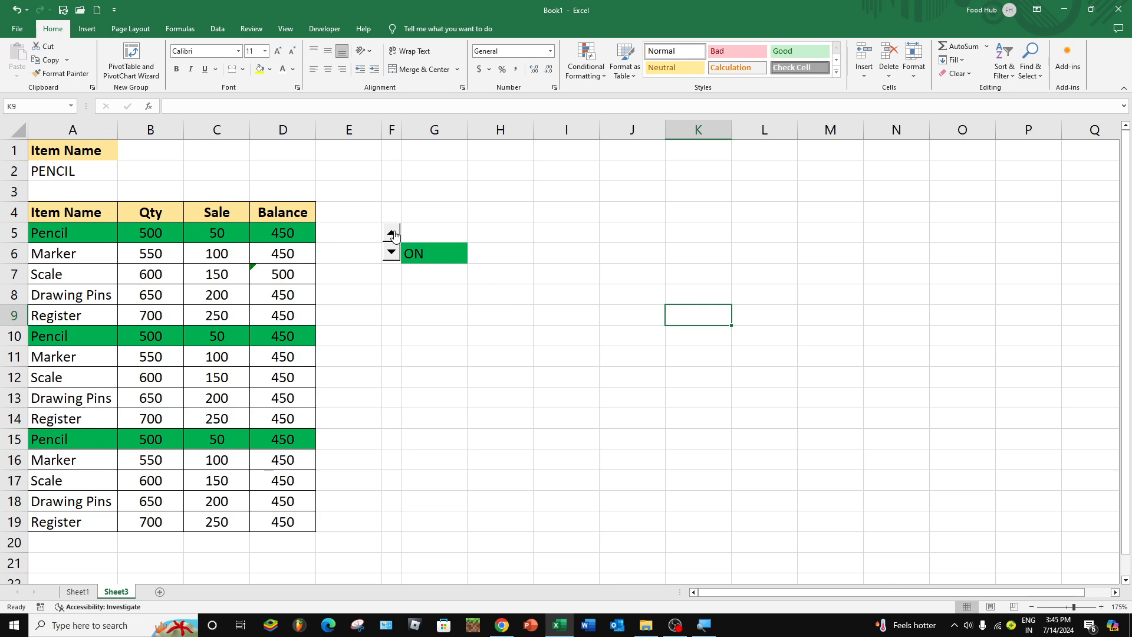
# - Toggle the finished switch between OFF and ON to test the row highlighting, leaving it at OFF
pyautogui.click(392, 234)
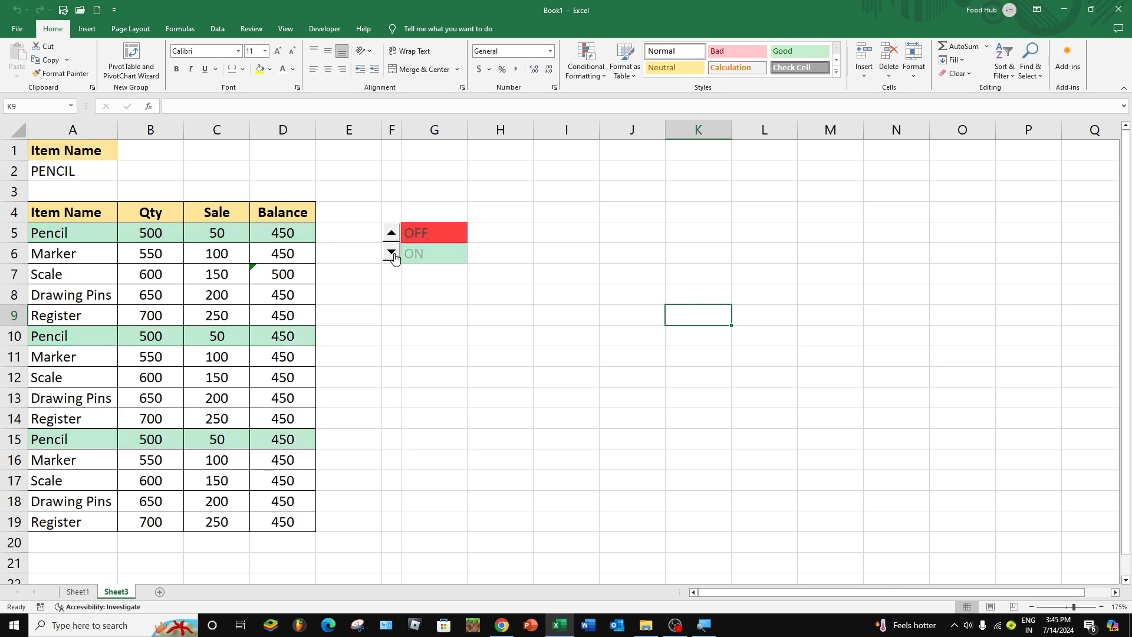
pyautogui.click(392, 253)
pyautogui.click(397, 237)
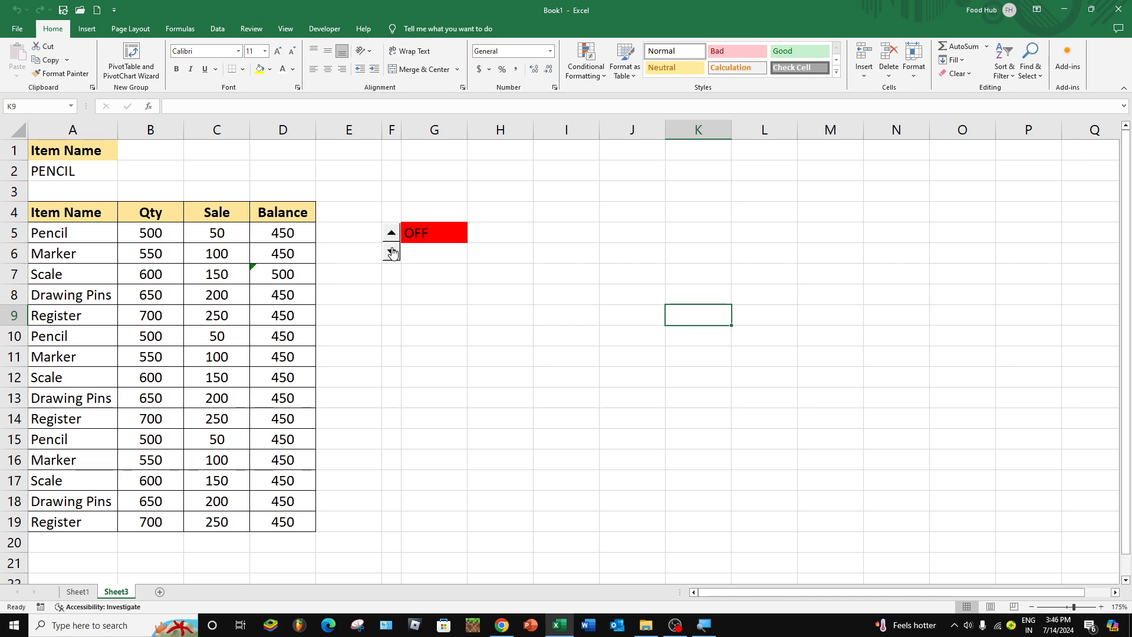
pyautogui.click(392, 253)
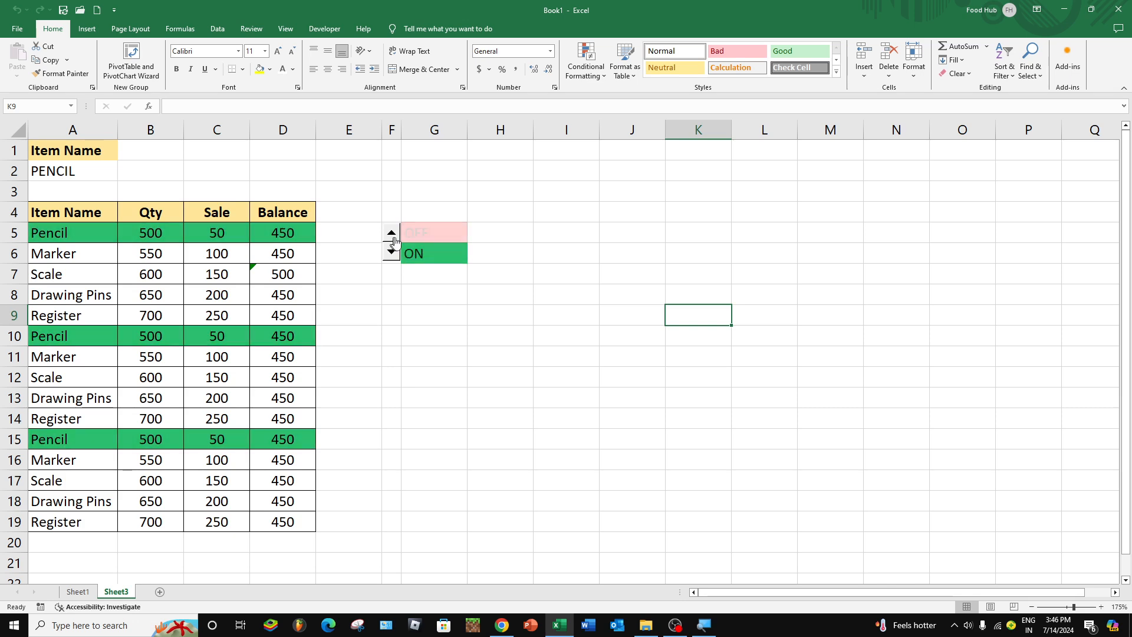
pyautogui.click(392, 233)
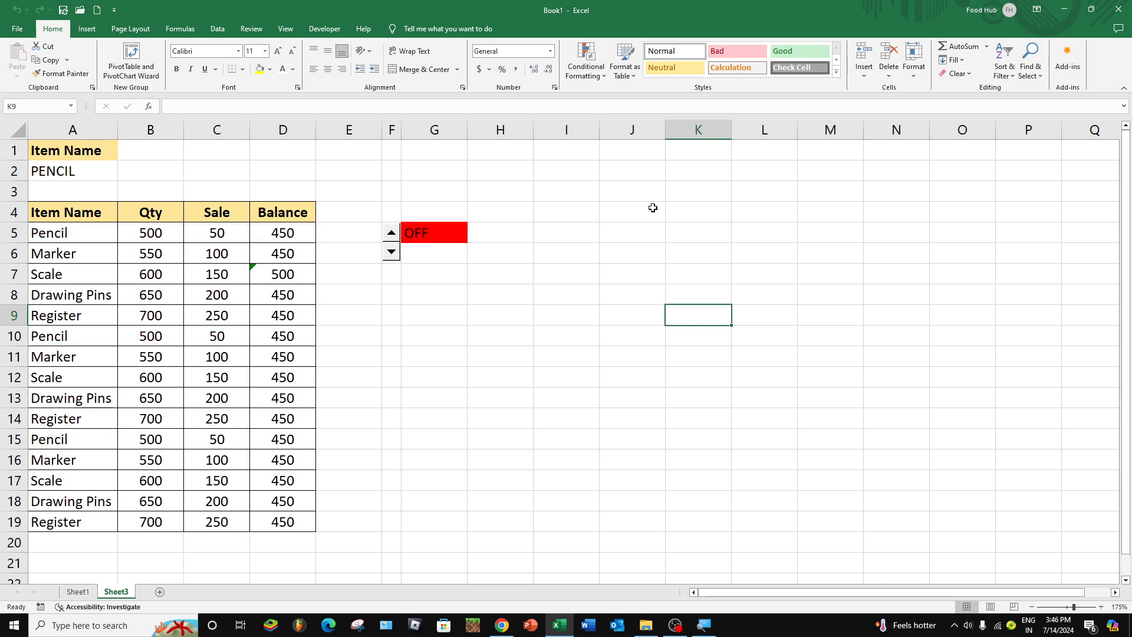